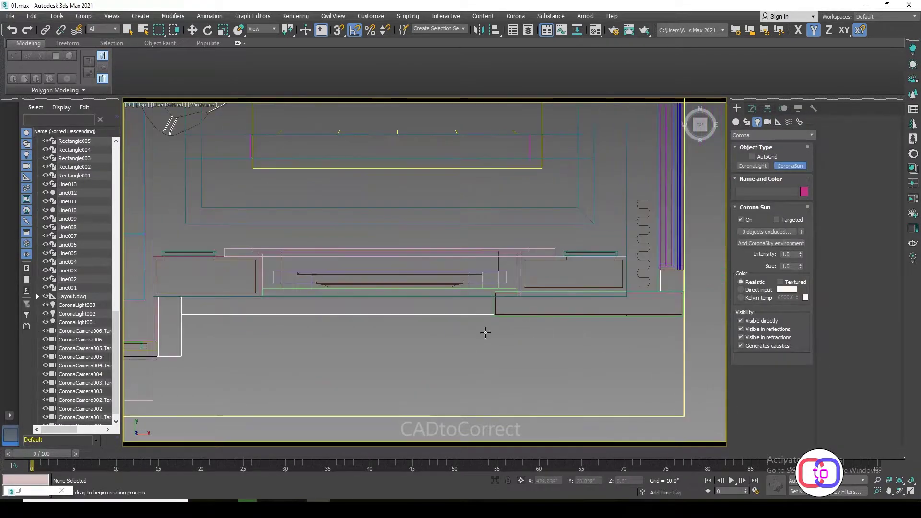
Replace the stray sun with a rectangular CoronaLight drawn across the room.
drag(258, 345, 594, 355)
key(ctrl+z)
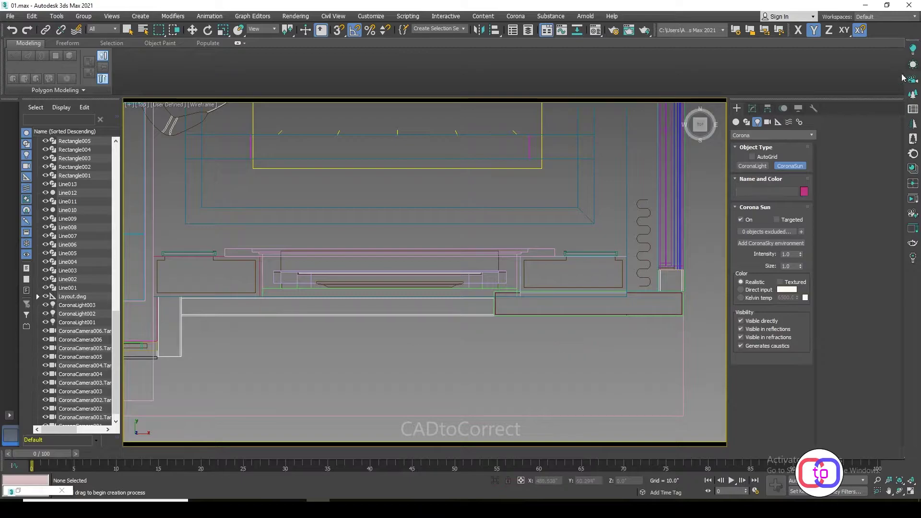
click(753, 165)
drag(241, 351, 559, 359)
Move the new light up to the TV unit and rotate it 180° about X with angle snap.
click(192, 30)
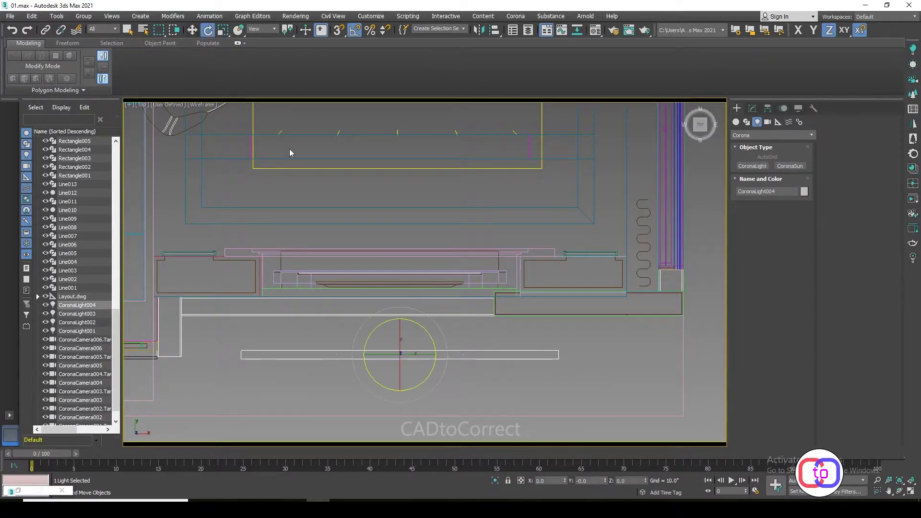
drag(406, 354, 406, 295)
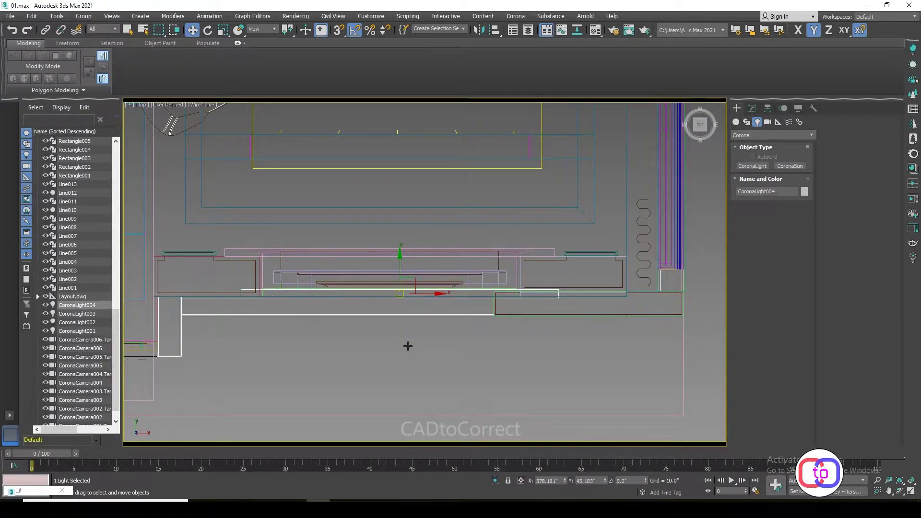
scroll(344, 271, up, 5)
key(e)
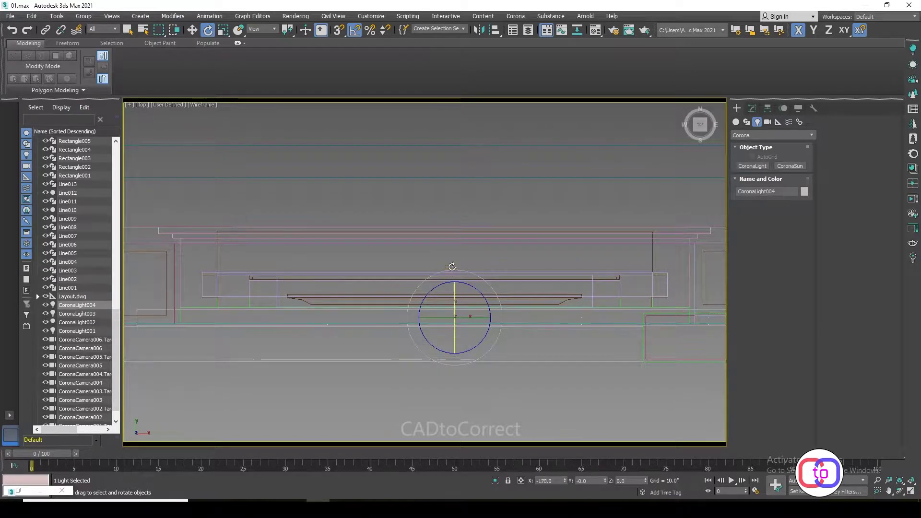
mouse_move(452, 266)
mouse_down()
mouse_move(462, 334)
mouse_move(460, 294)
mouse_up()
key(a)
key(w)
scroll(526, 347, down, 3)
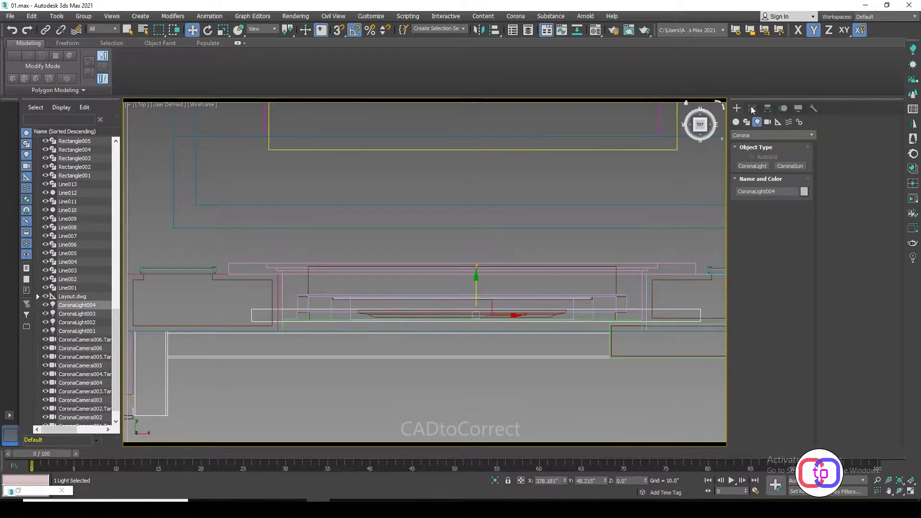
Make CoronaLight004 a thin 1.021" high strip and narrow its width.
click(752, 110)
drag(801, 345, 806, 378)
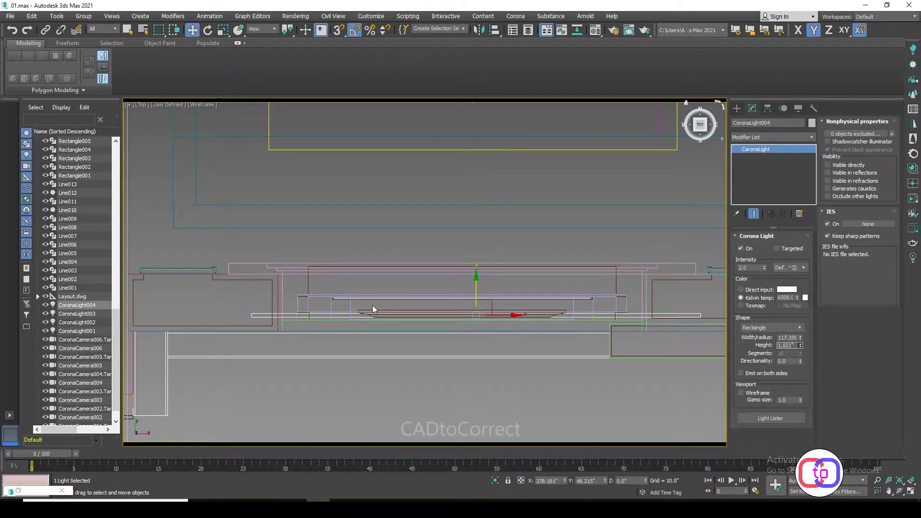
scroll(372, 306, up, 2)
drag(800, 338, 800, 355)
middle_drag(639, 344, 564, 347)
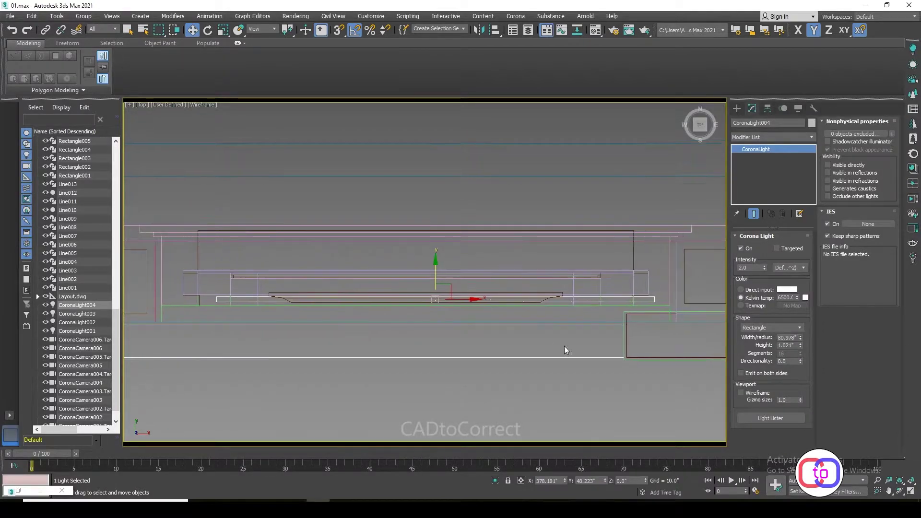
drag(469, 301, 465, 301)
Raise the strip to 88.477 in Front view, widen it to about 82.6", and Shift-rotate a copy.
key(f)
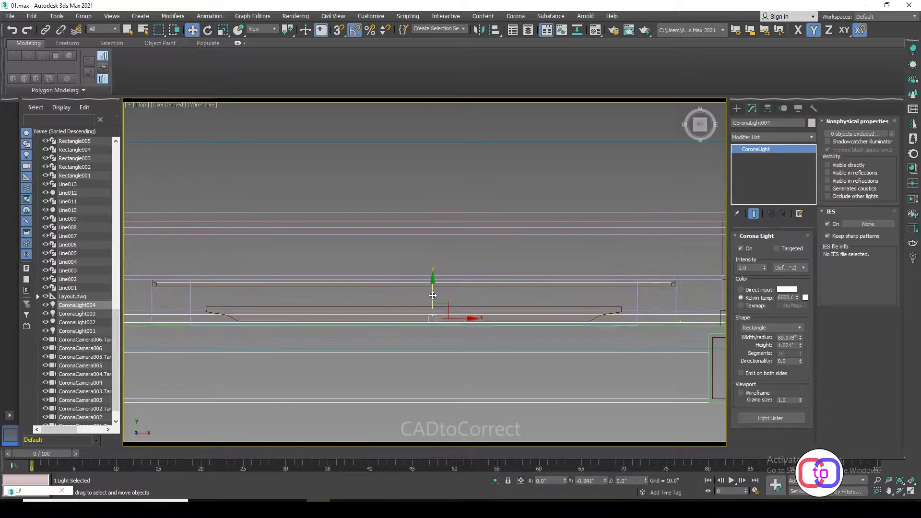
scroll(464, 281, down, 3)
scroll(464, 280, up, 2)
drag(510, 355, 501, 172)
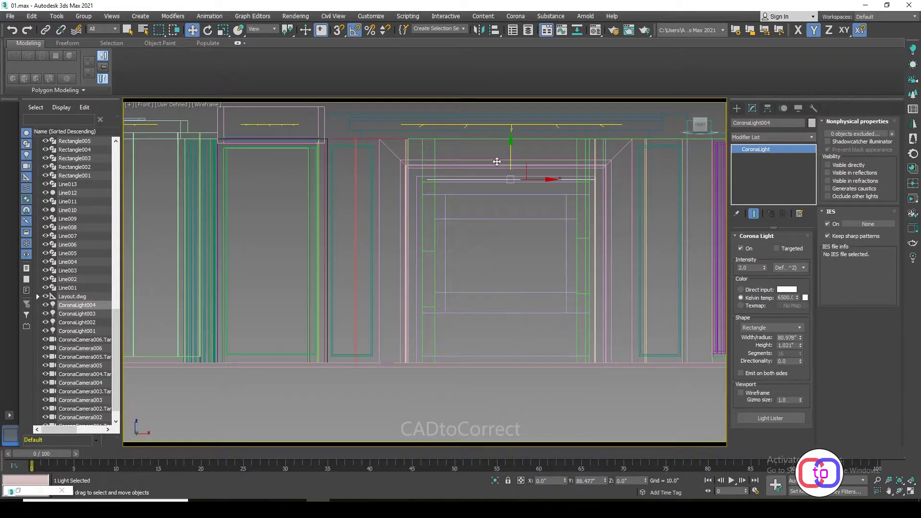
scroll(435, 251, up, 2)
scroll(435, 251, up, 2)
key(t)
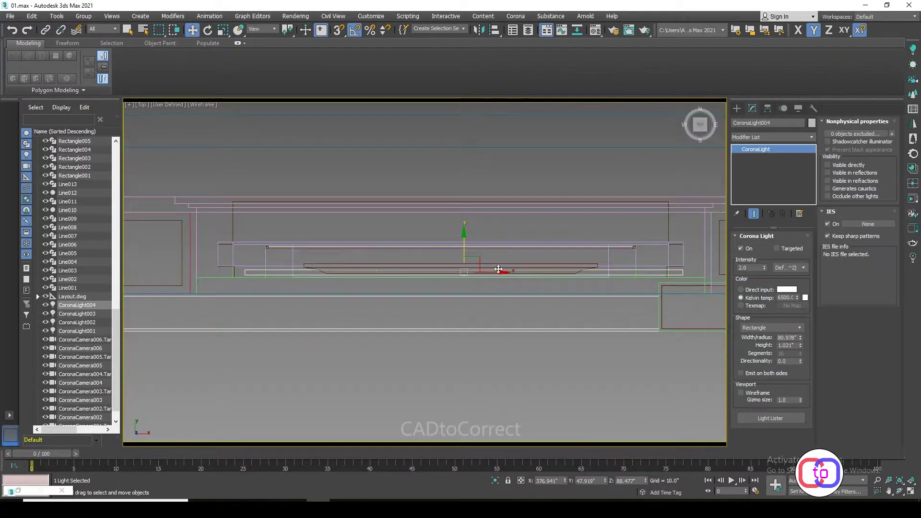
drag(499, 269, 488, 270)
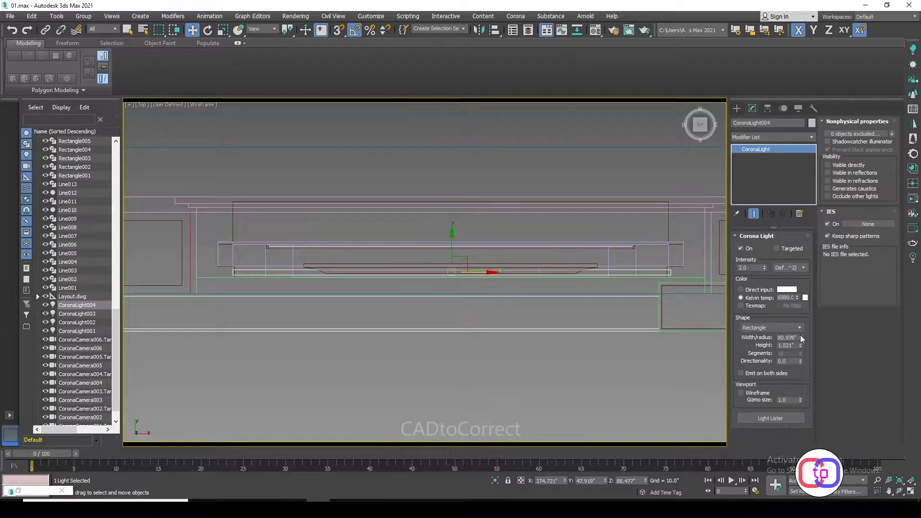
drag(802, 338, 801, 341)
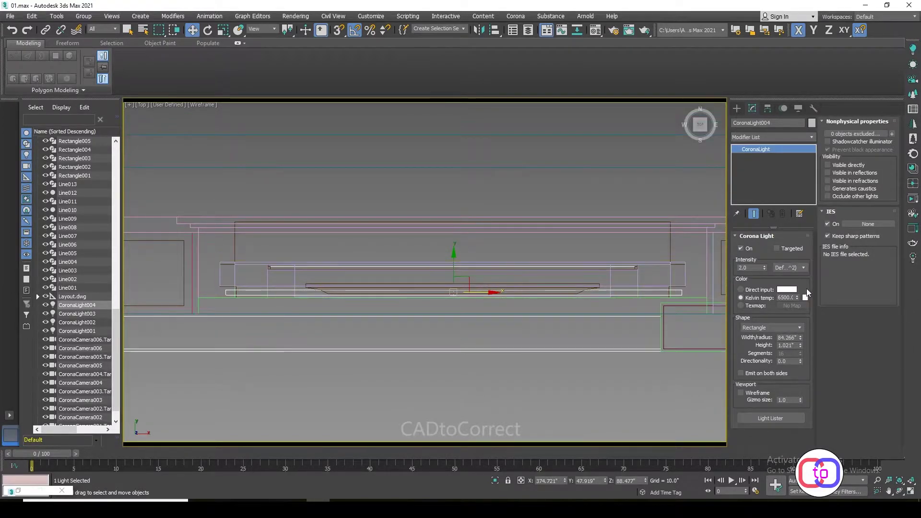
key(e)
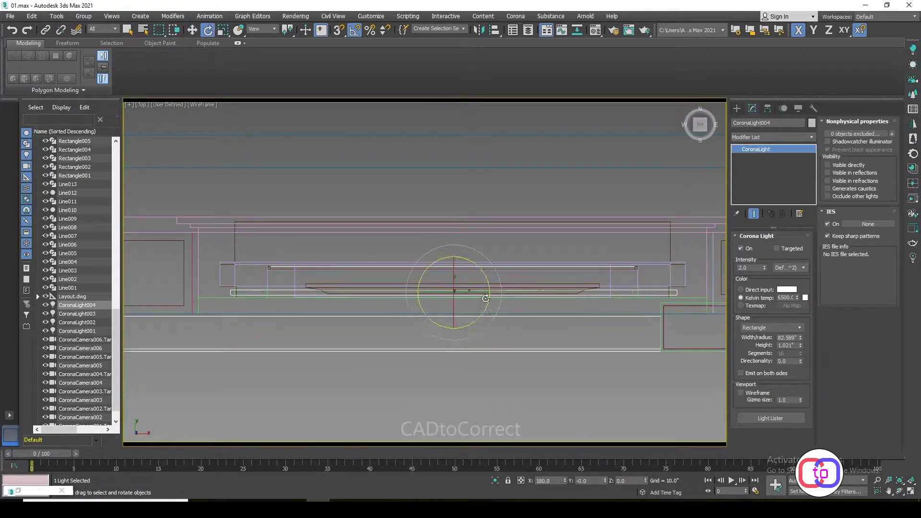
mouse_move(434, 293)
shift+mouse_down()
mouse_move(450, 297)
mouse_move(261, 290)
mouse_move(708, 292)
shift+mouse_up()
Confirm the rotated strip copies and move one to the TV unit's right end.
click(462, 295)
key(w)
click(462, 295)
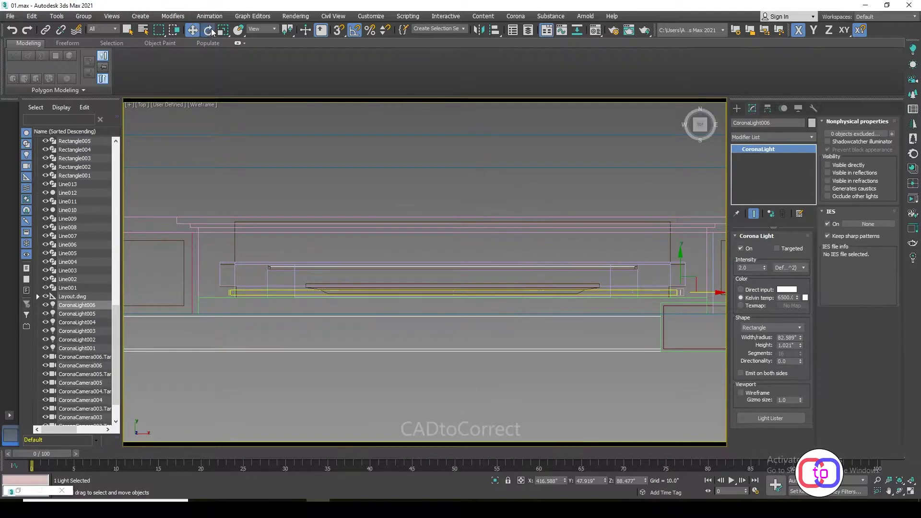
key(e)
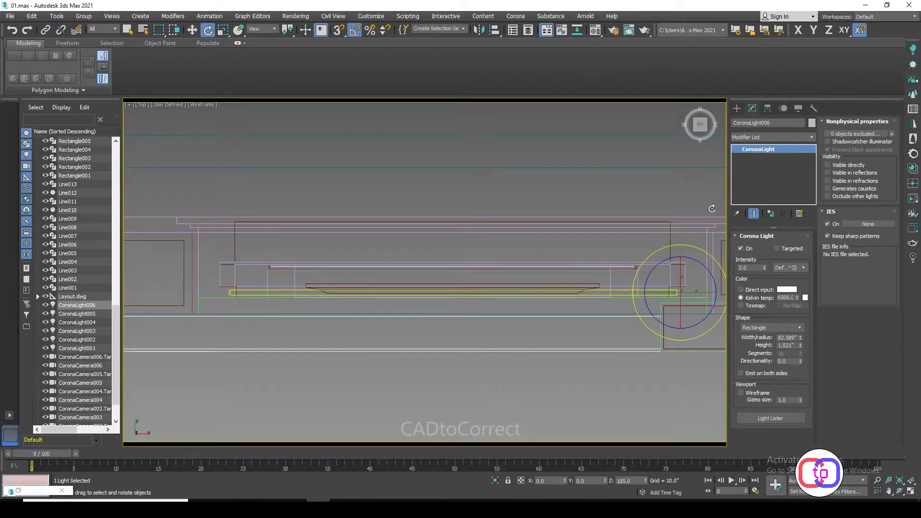
key(w)
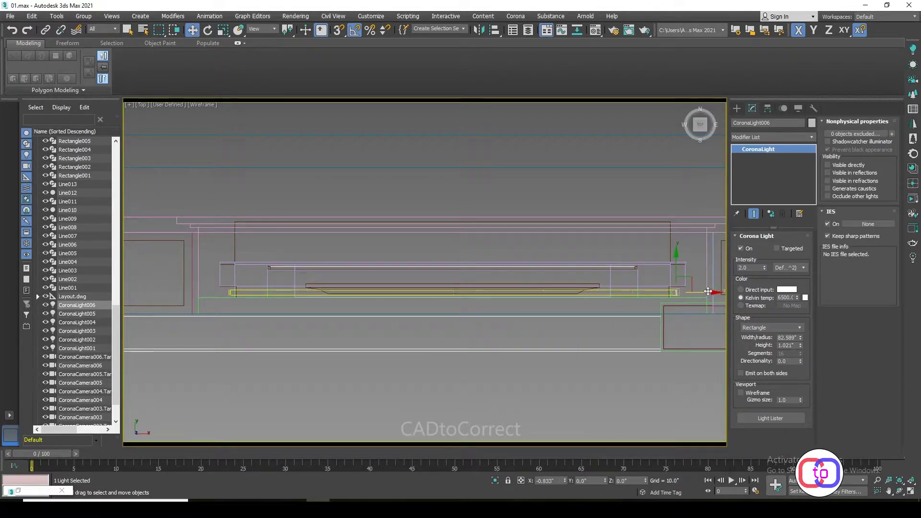
drag(708, 291, 711, 291)
text(TV Unit)
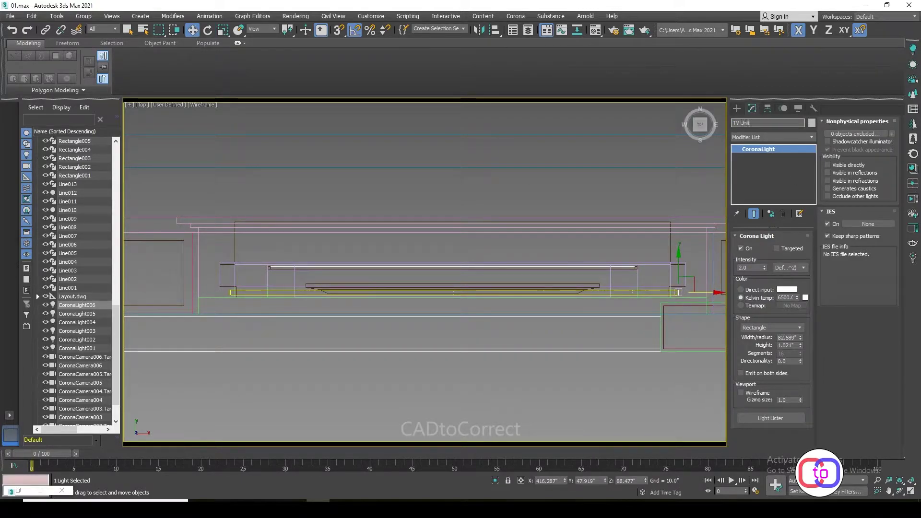
Name the TV unit lights 'TV Unit' and 'T v Unit 1'.
click(653, 295)
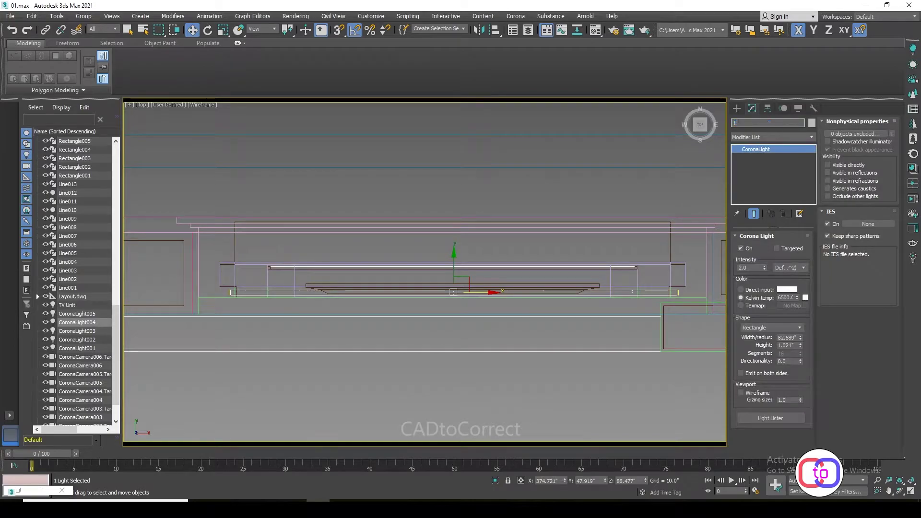
text(TV Unit 1)
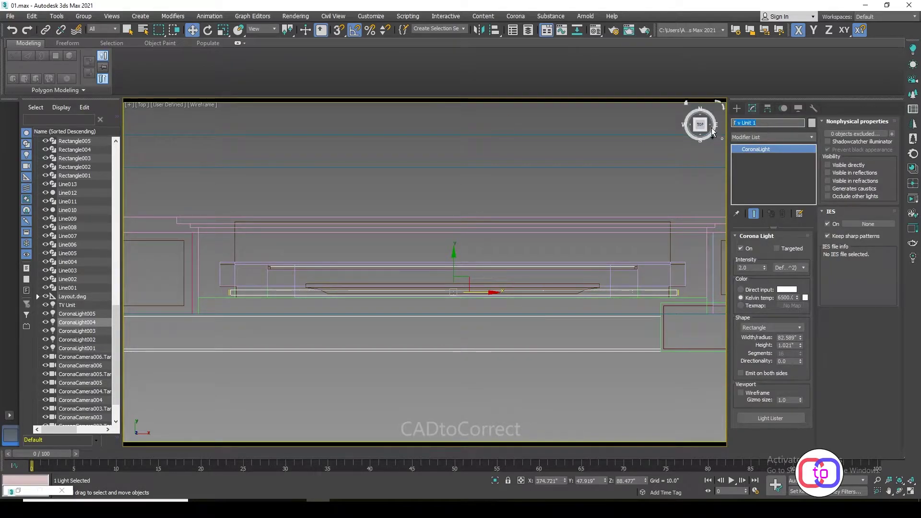
key(Return)
click(662, 138)
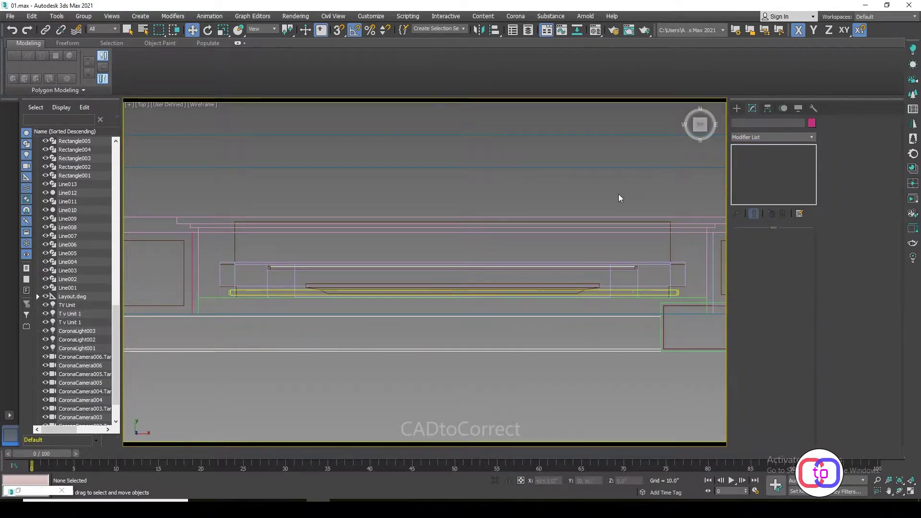
Select two T v Unit 1 lights in Front view and move them down.
key(c)
double_click(460, 185)
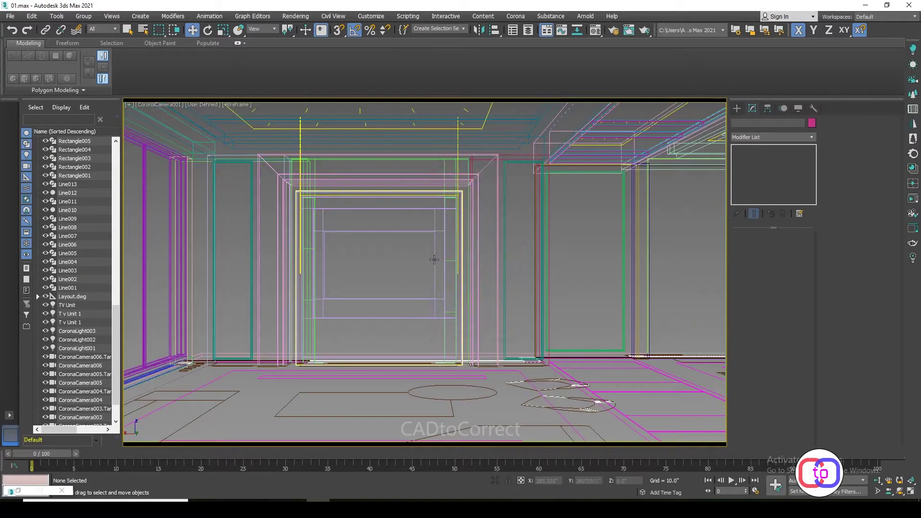
key(f)
click(355, 183)
scroll(368, 189, down, 1)
middle_drag(368, 189, 389, 145)
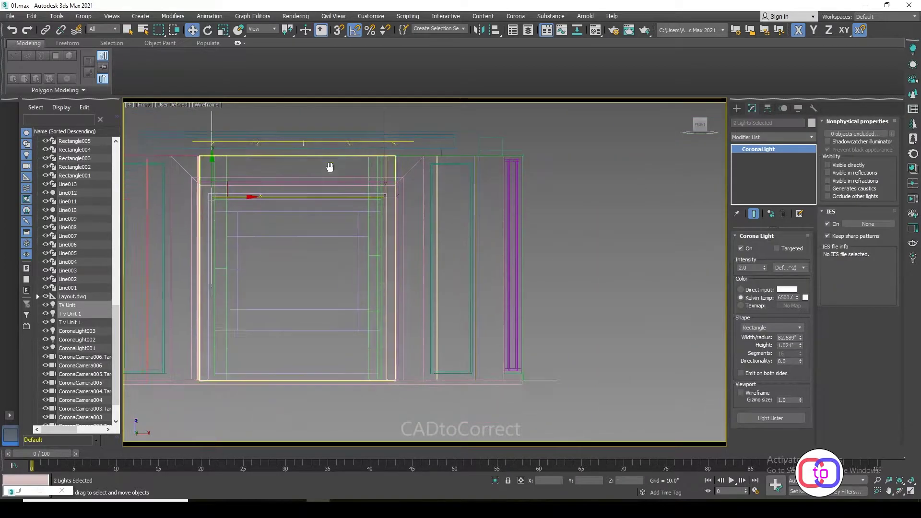
drag(221, 161, 236, 255)
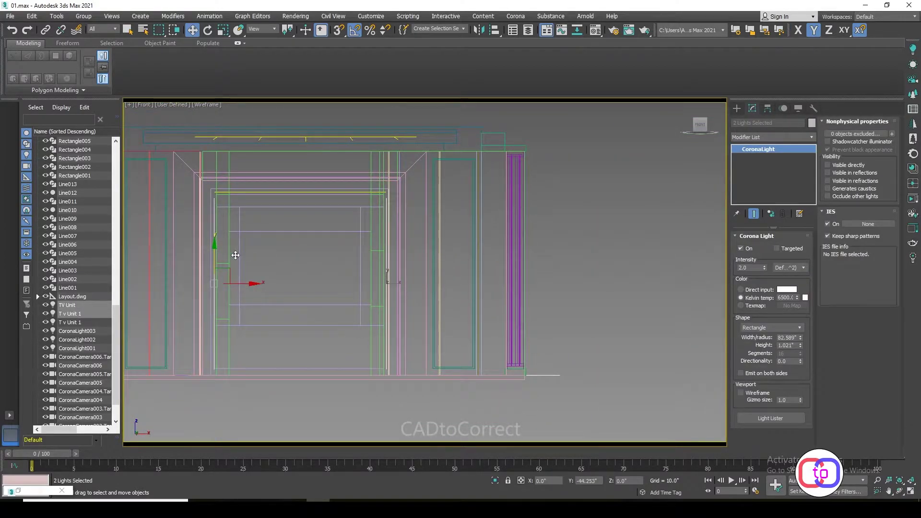
click(215, 238)
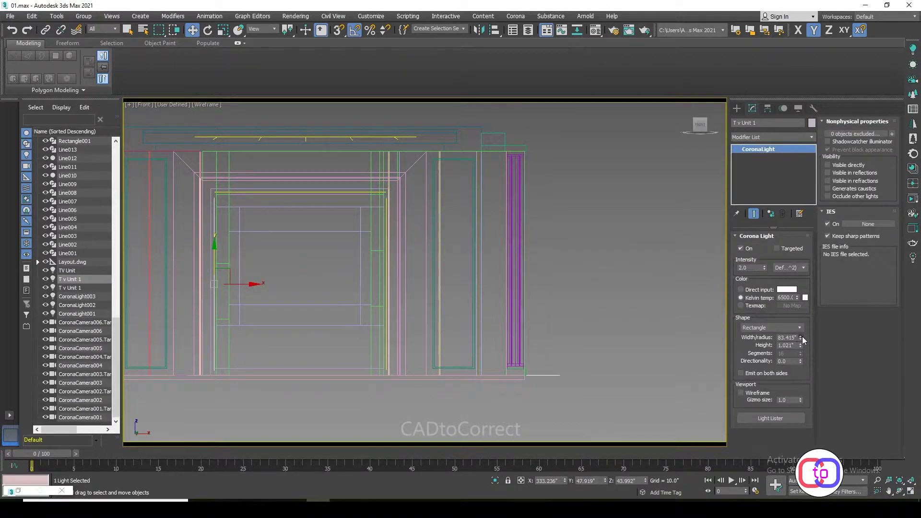
View the room through CoronaCamera001 with shaded faces.
key(t)
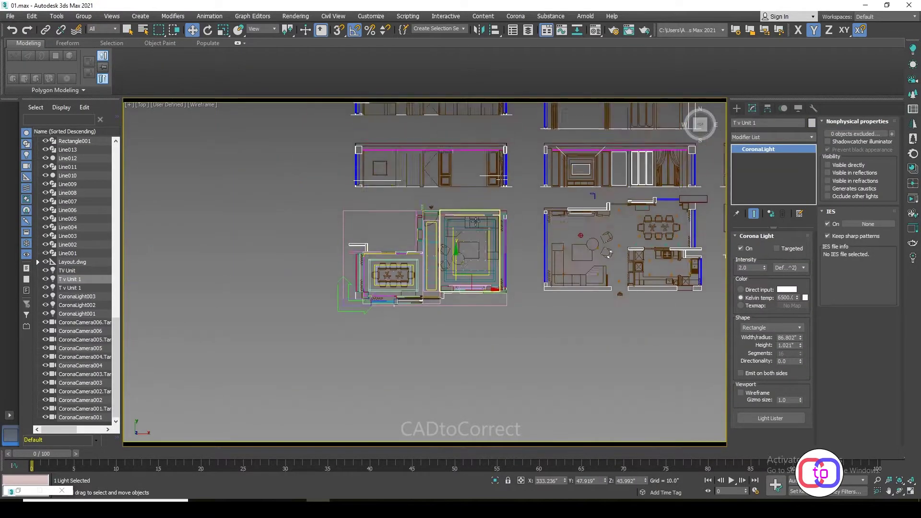
scroll(441, 151, up, 2)
scroll(441, 152, up, 2)
click(441, 152)
key(c)
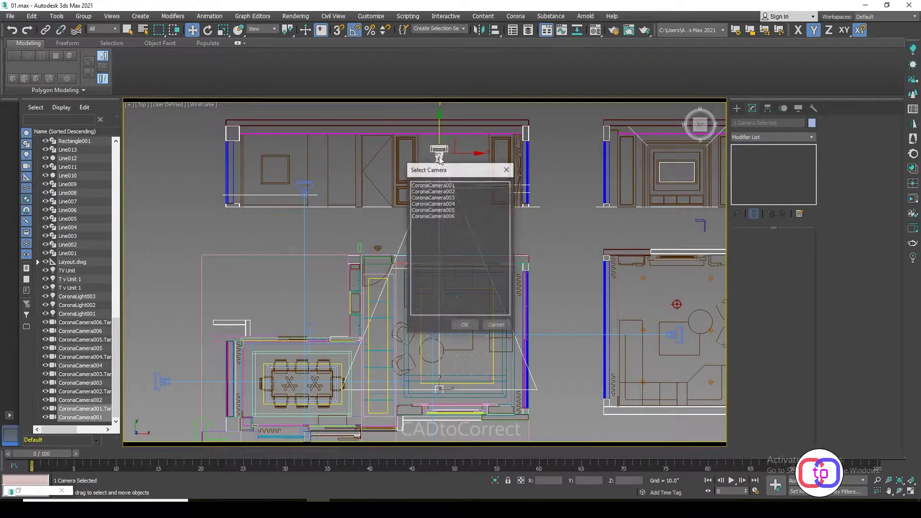
click(498, 327)
key(c)
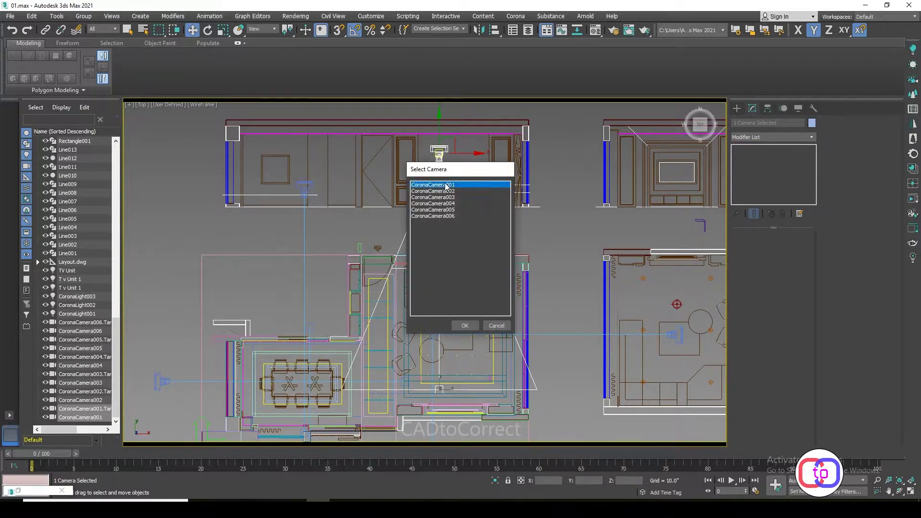
key(Return)
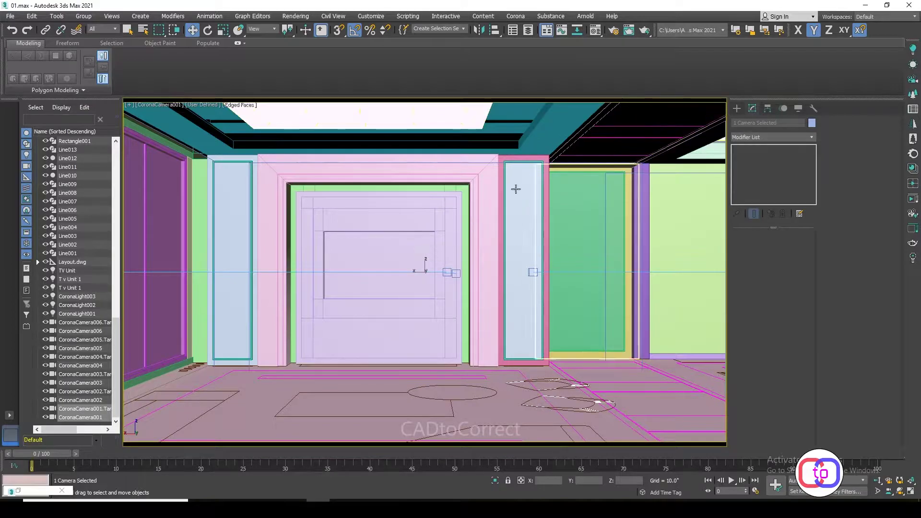
Give the TV Unit and T v Unit 1 strips intensity 10.0 at 4500 K, then test-render.
click(76, 272)
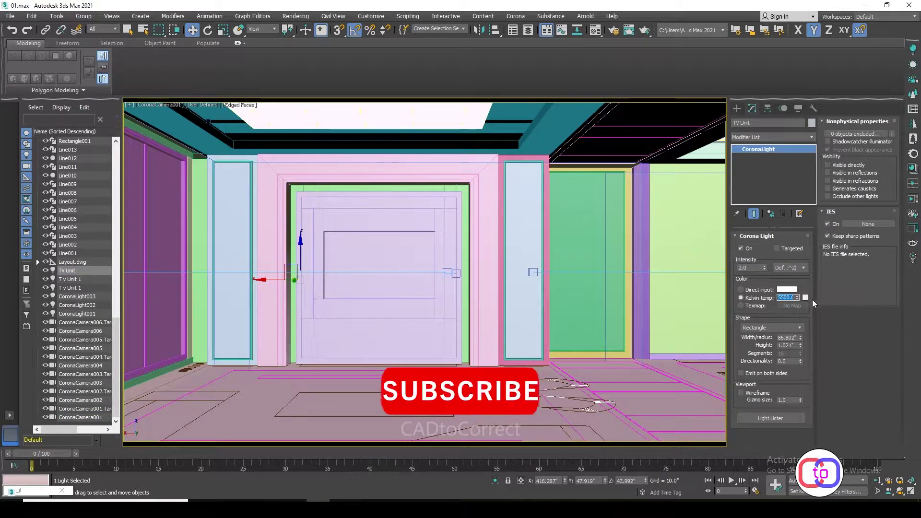
click(72, 280)
click(82, 289)
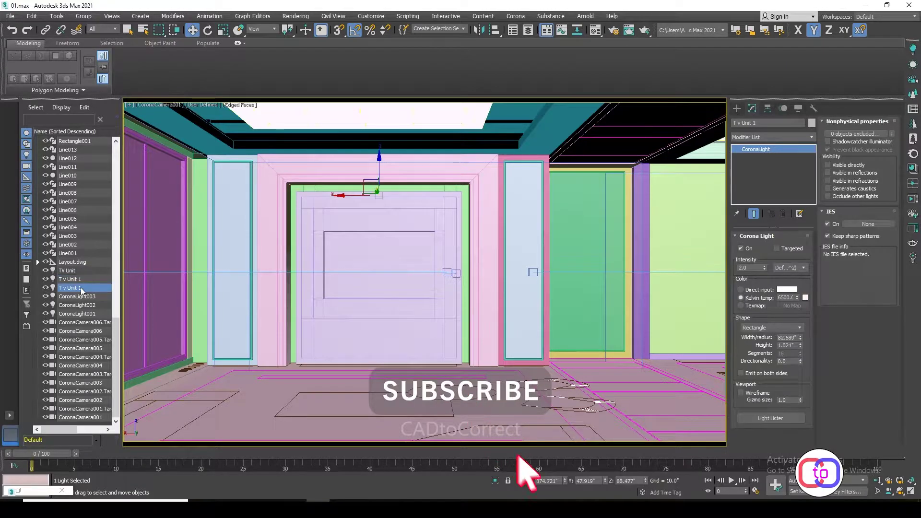
click(67, 271)
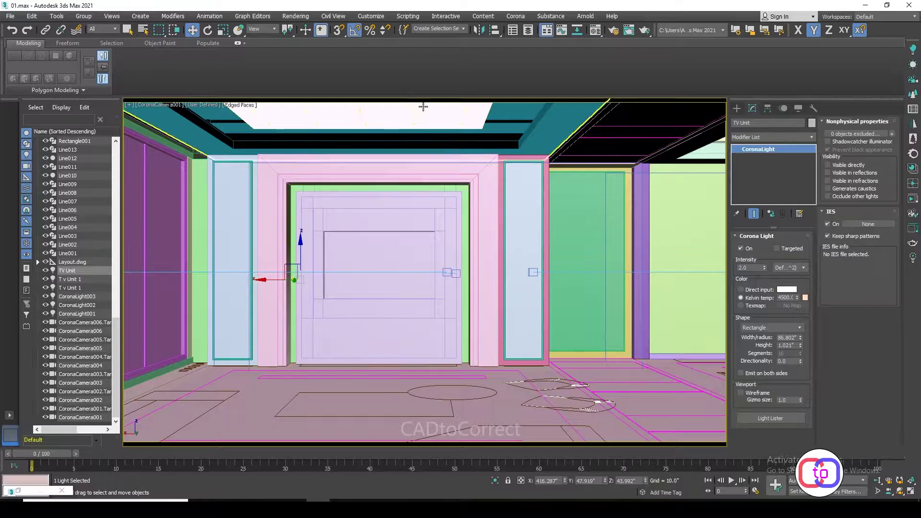
key(shift+q)
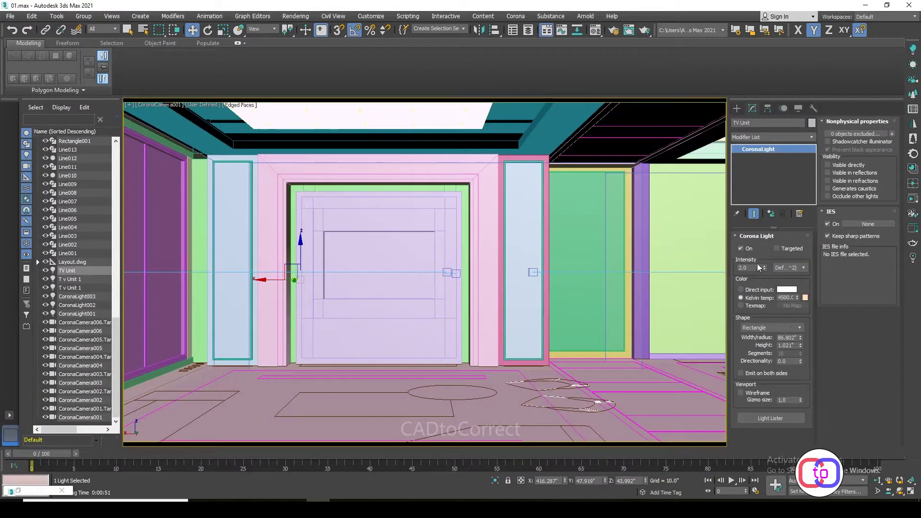
click(720, 272)
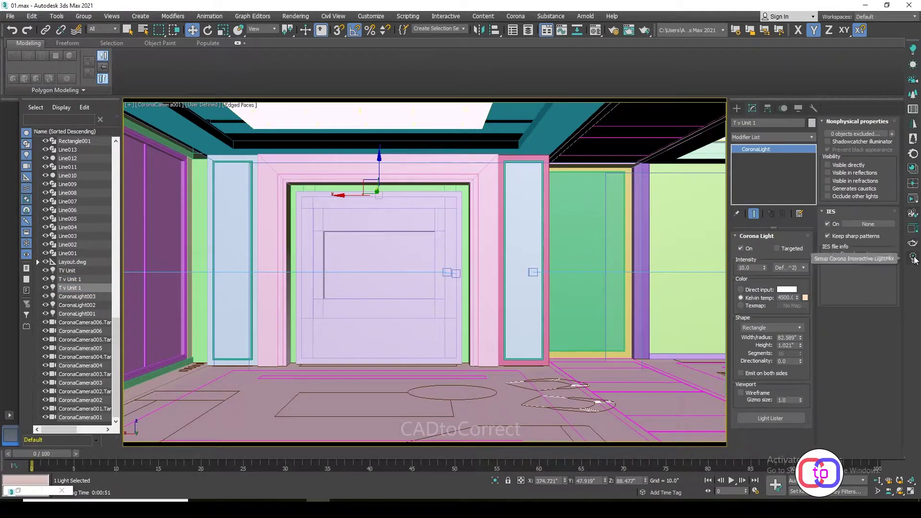
Render the camera view with Corona and dismiss the denoiser error.
click(629, 30)
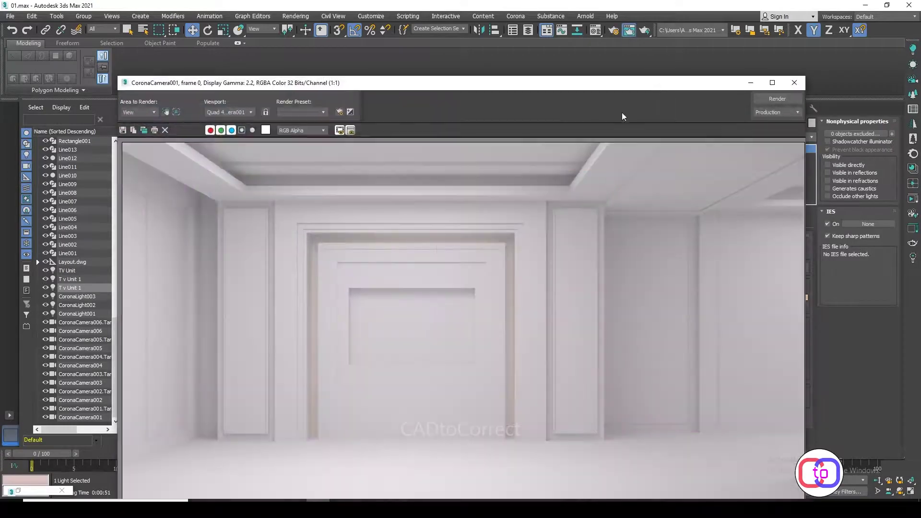
click(792, 83)
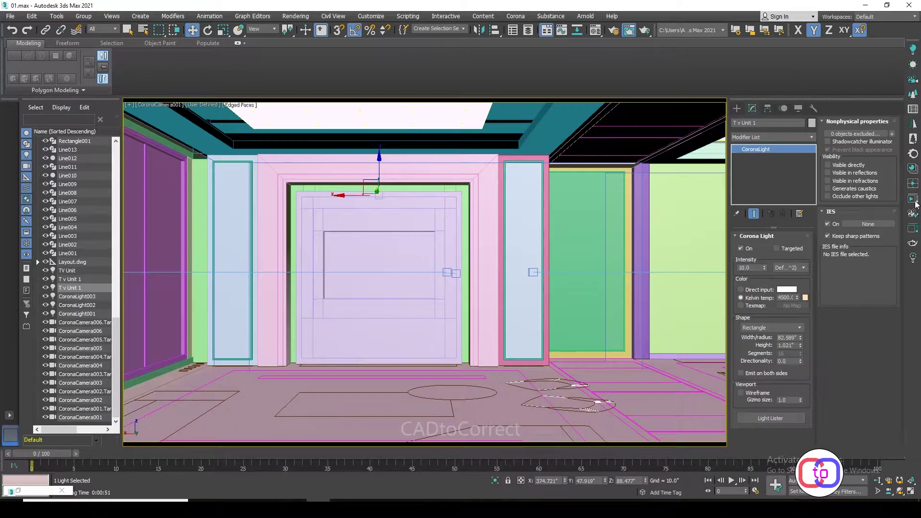
click(915, 204)
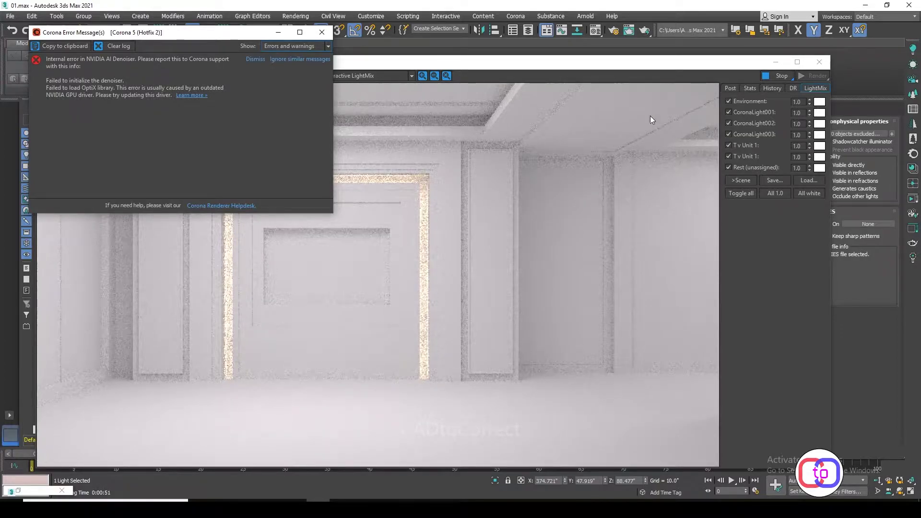
click(321, 32)
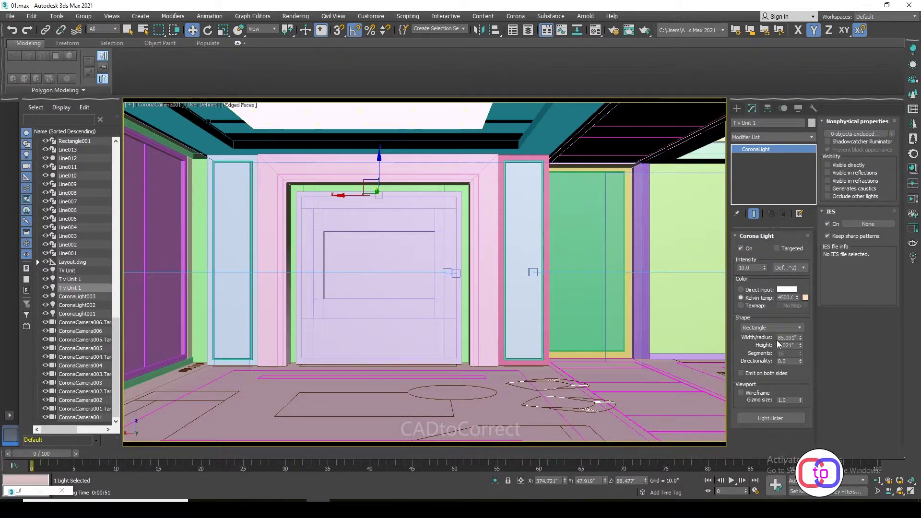
Lower TV Unit's intensity to 6.0 and re-render to check the TV frame glow.
click(67, 271)
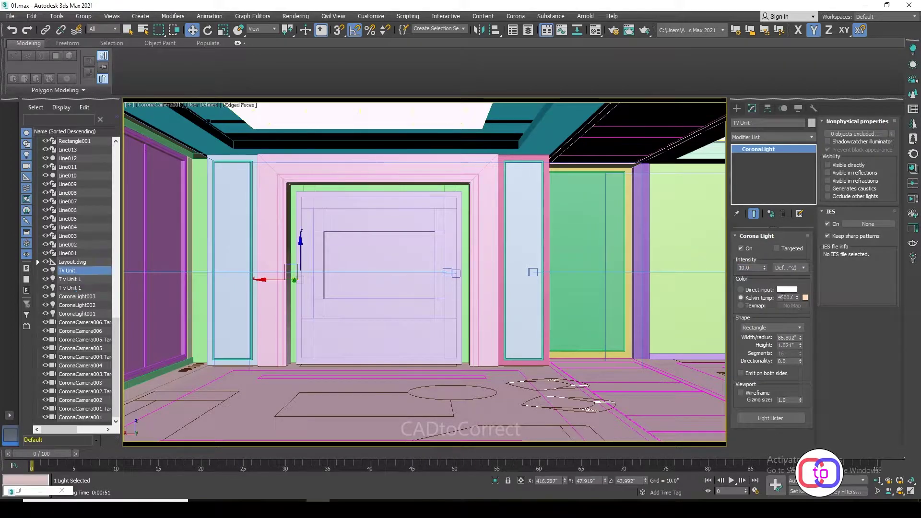
key(F10)
click(499, 54)
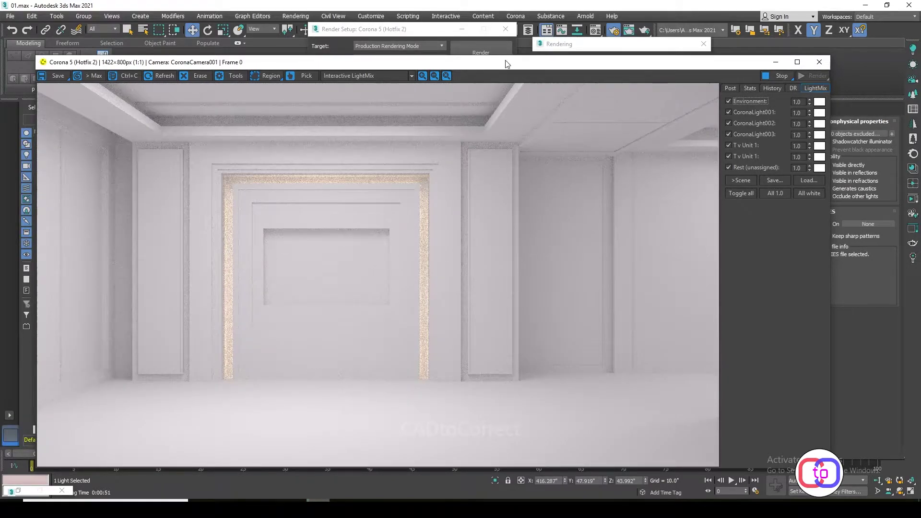
click(820, 62)
key(F10)
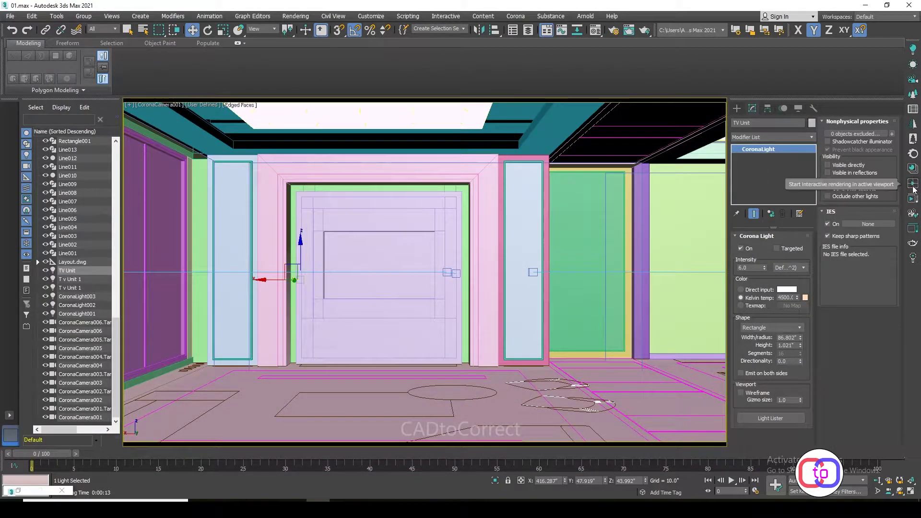
Start Corona interactive rendering in the viewport through CoronaCamera001.
click(913, 183)
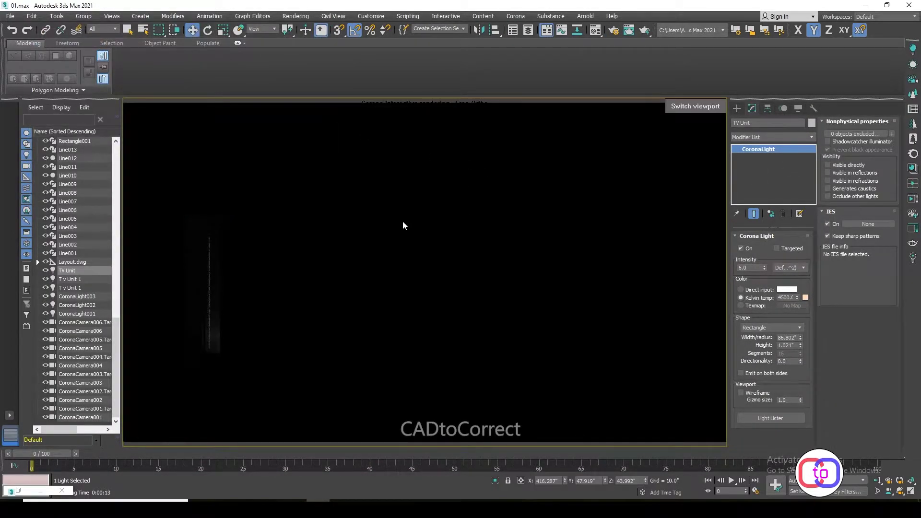
click(698, 108)
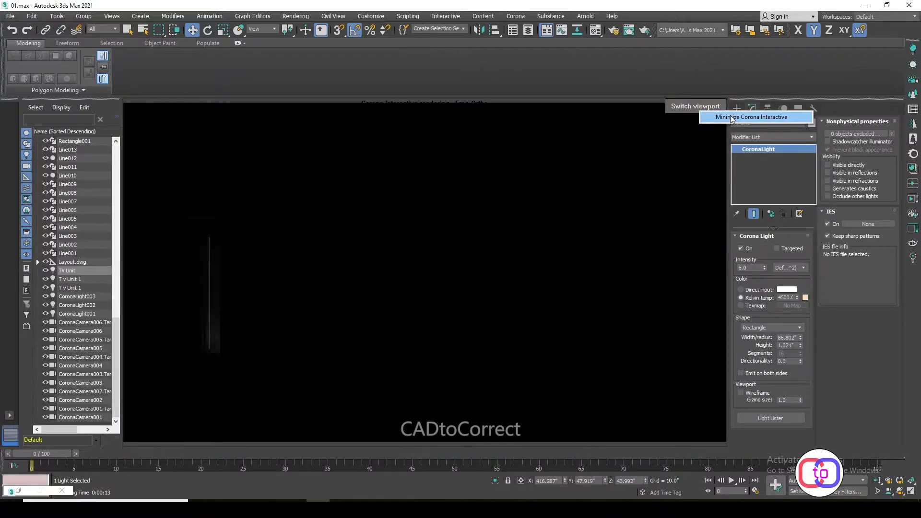
click(731, 118)
click(401, 106)
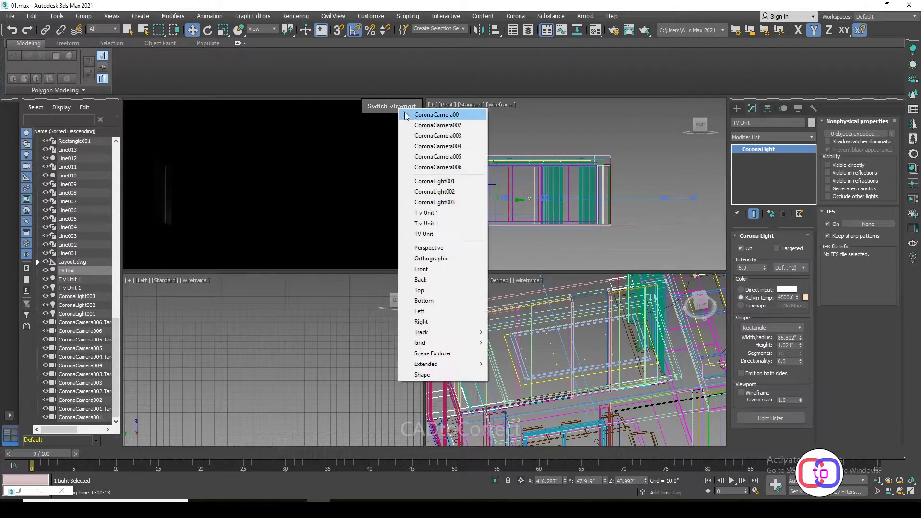
key(alt+w)
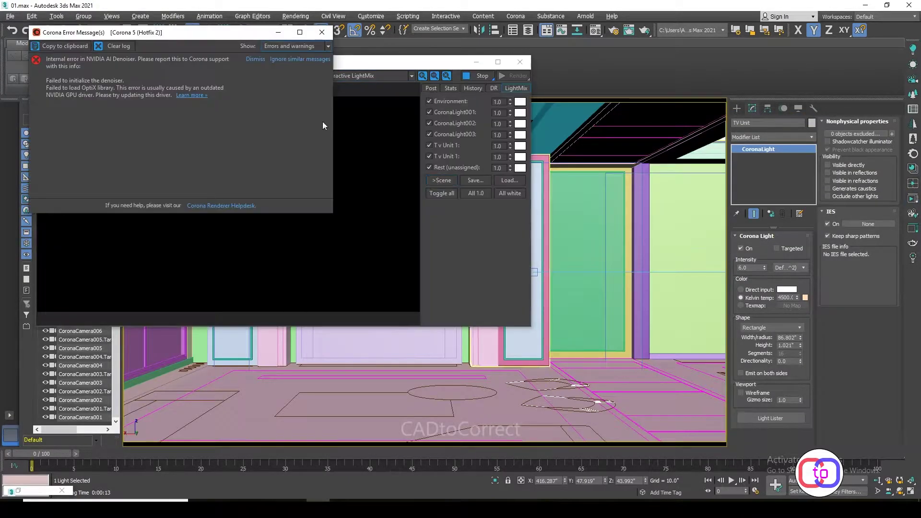
click(321, 33)
Select T v Unit 1 and drag the floating interactive render window to the lower left.
drag(365, 62, 738, 35)
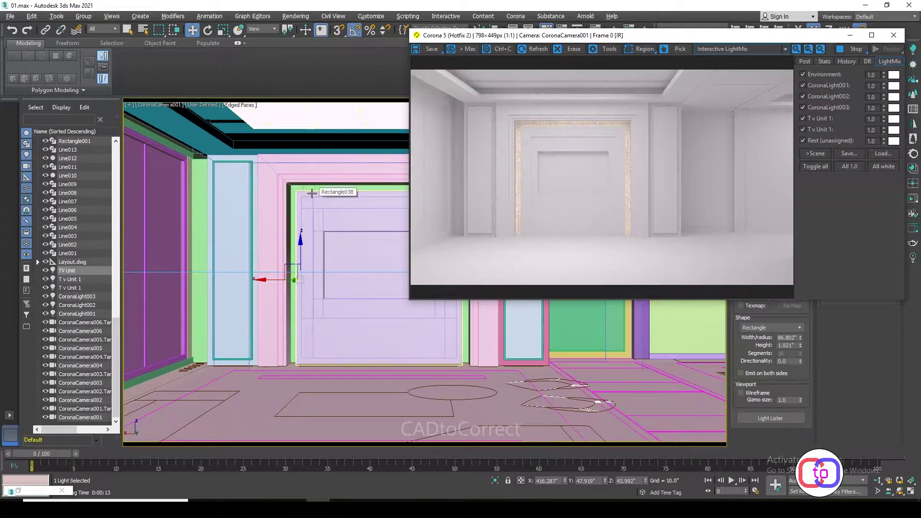
click(70, 279)
drag(624, 35, 468, 165)
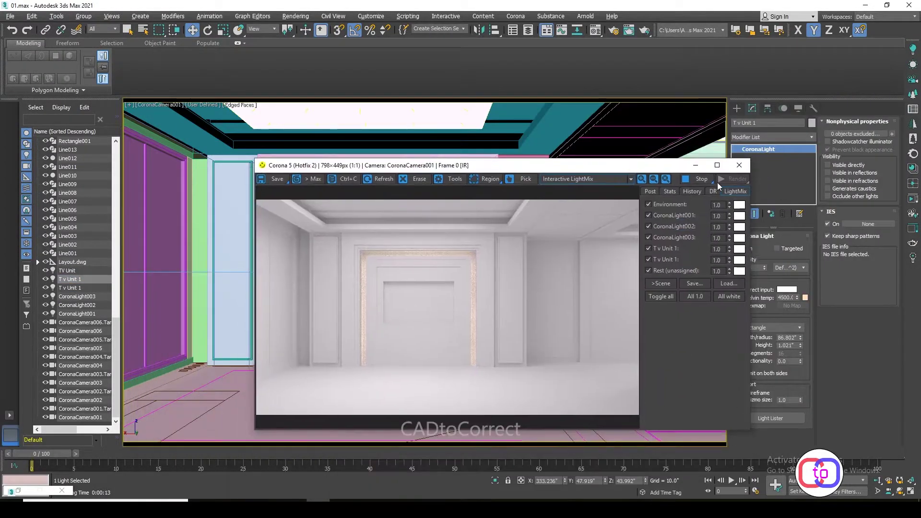
drag(600, 165, 512, 298)
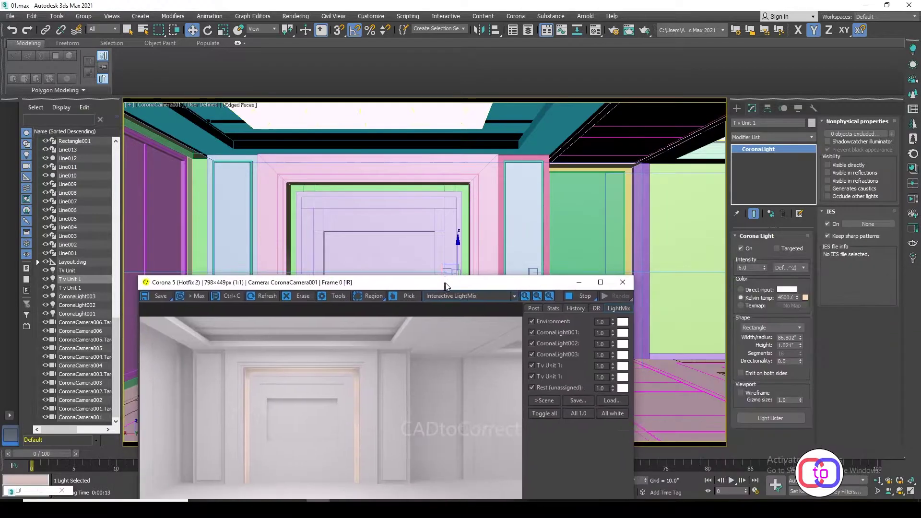
Set the Z position of T v Unit 1 and TV Unit to 45.0.
right_click(192, 30)
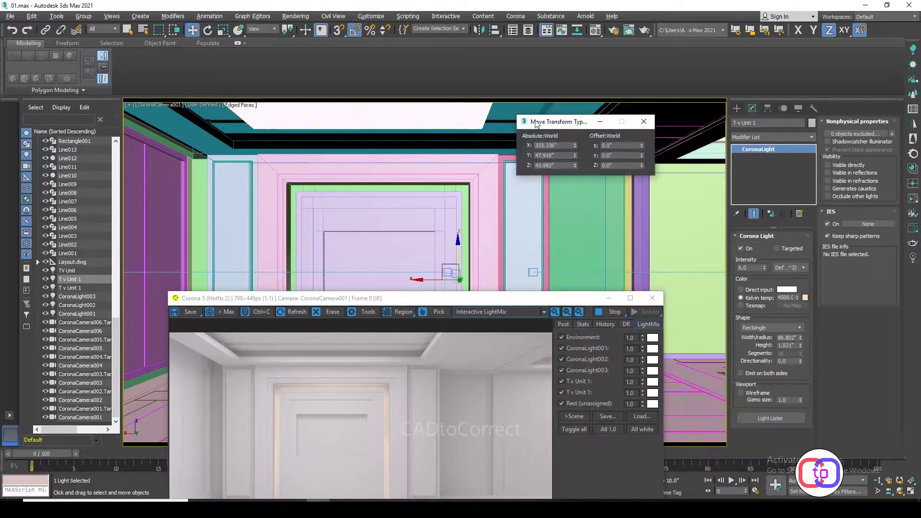
double_click(559, 166)
text(45)
key(Return)
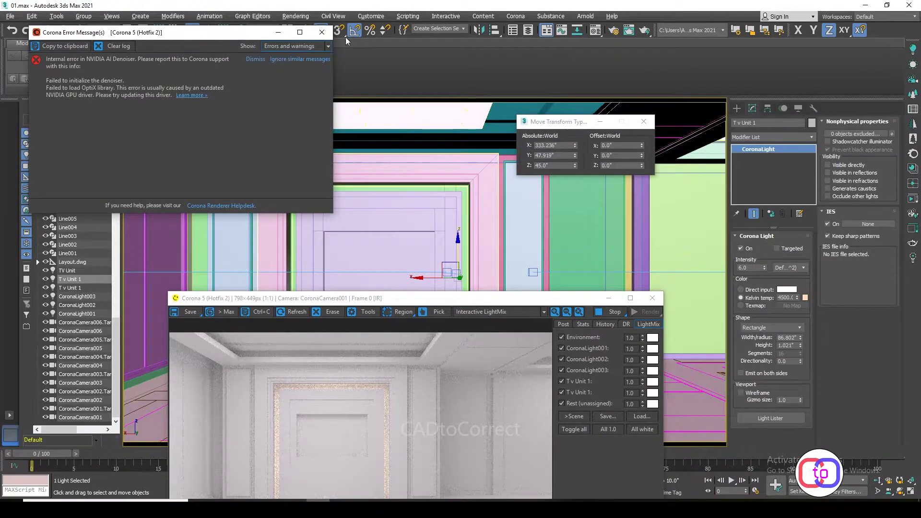
click(321, 33)
click(82, 271)
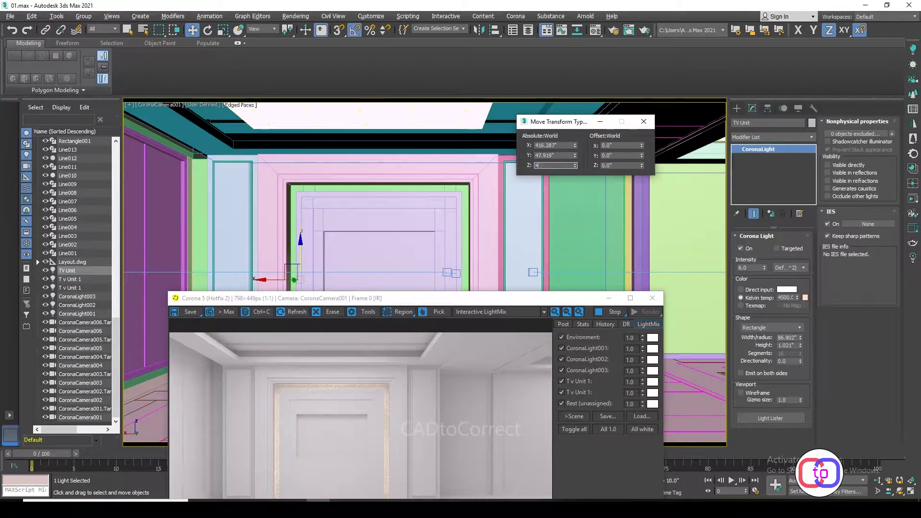
text(5)
key(Return)
click(326, 29)
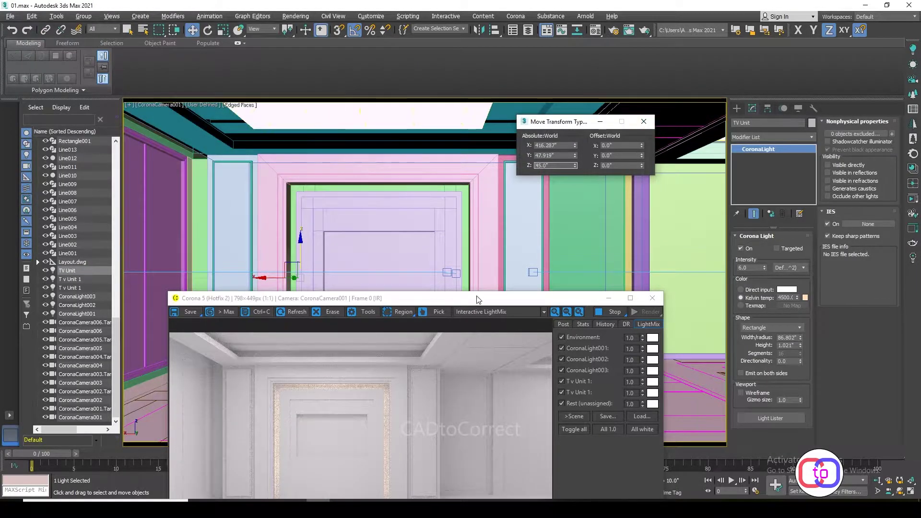
Toggle the T v Unit 1 lights in LightMix to compare their contribution in the live render.
drag(477, 299, 585, 215)
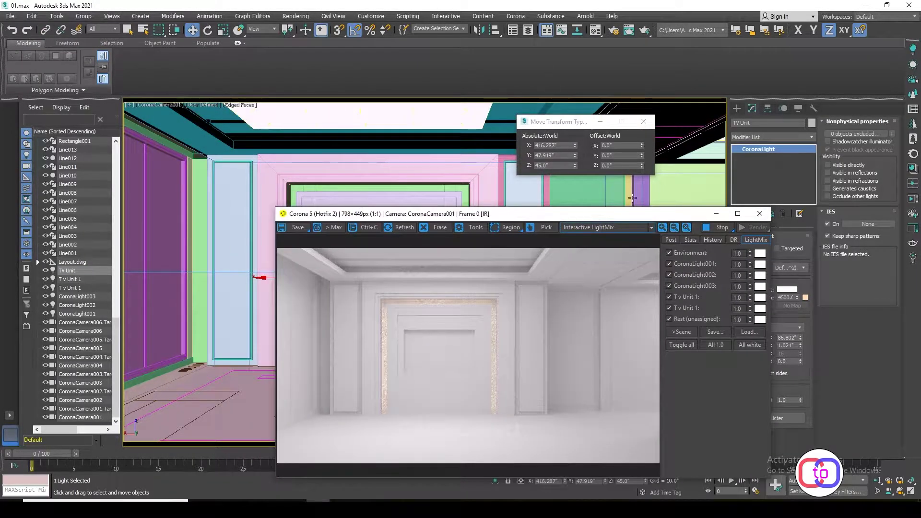
click(669, 308)
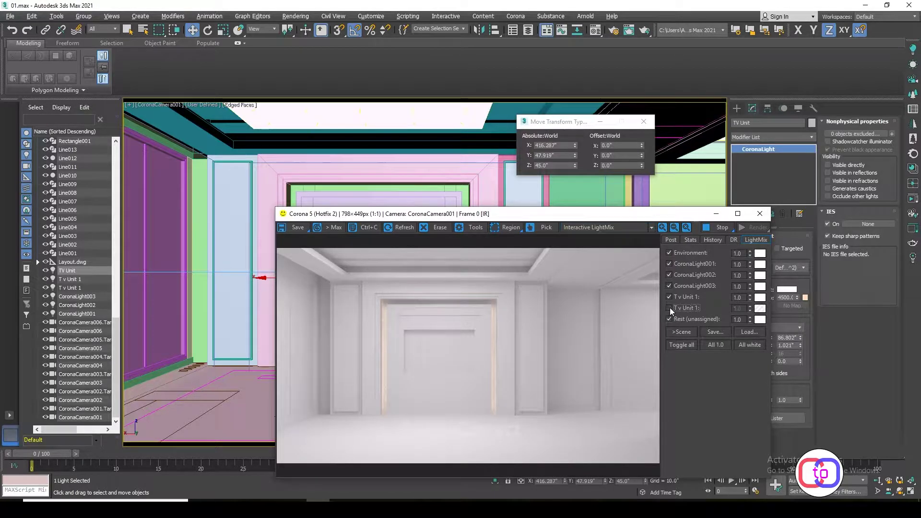
click(670, 297)
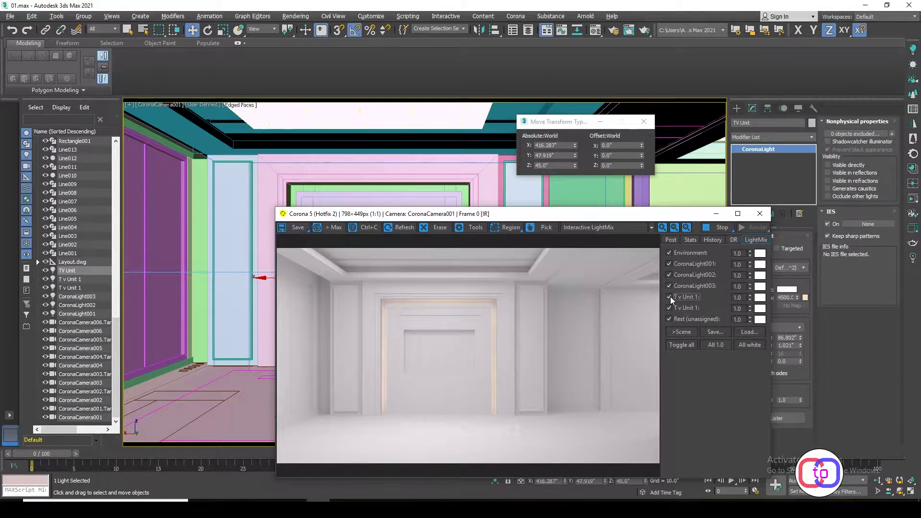
click(670, 297)
click(670, 297)
drag(307, 213, 444, 200)
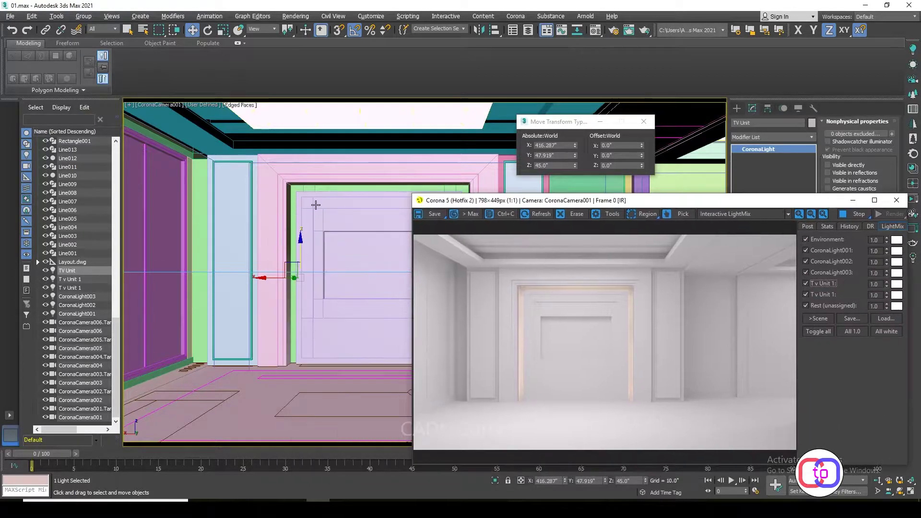
Clone the Tv Unit 1 strip light as T v Unit 002 in the Top view.
key(t)
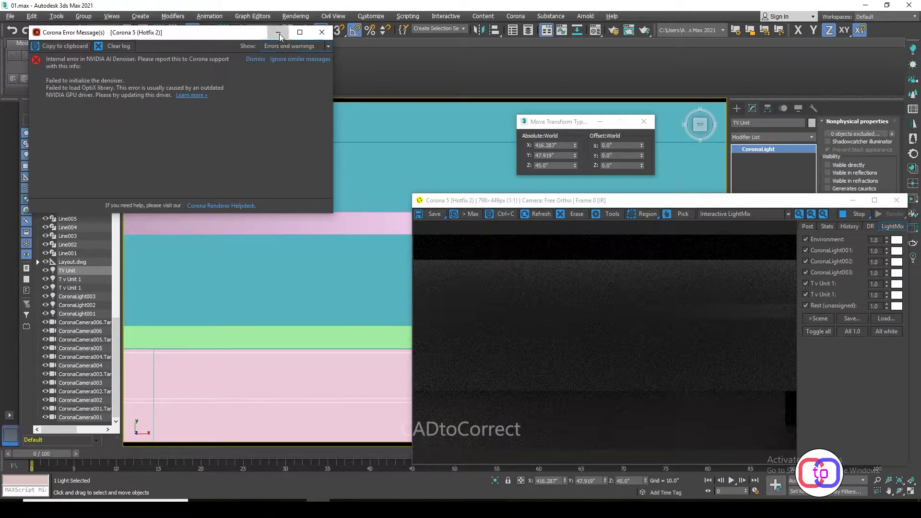
click(280, 37)
scroll(279, 284, down, 3)
scroll(279, 284, down, 3)
scroll(279, 285, down, 1)
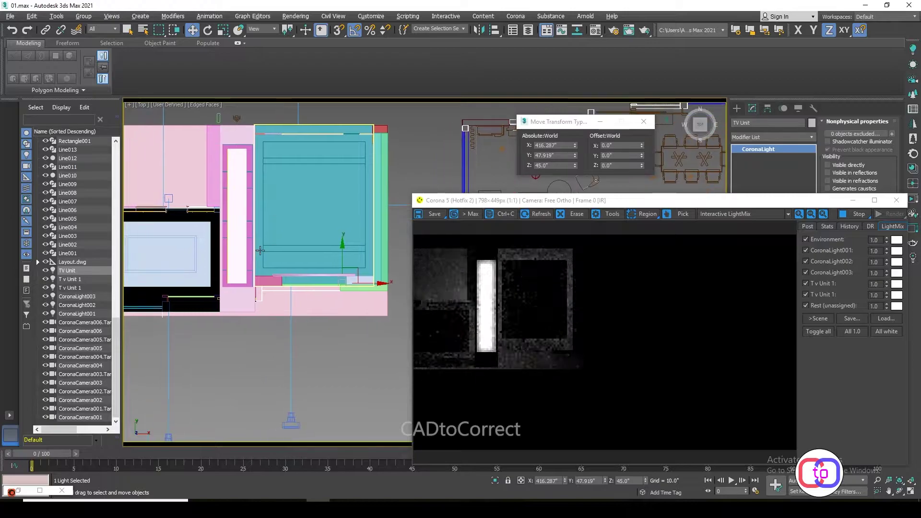
key(f)
key(F3)
scroll(244, 249, down, 3)
middle_drag(257, 251, 270, 212)
click(270, 212)
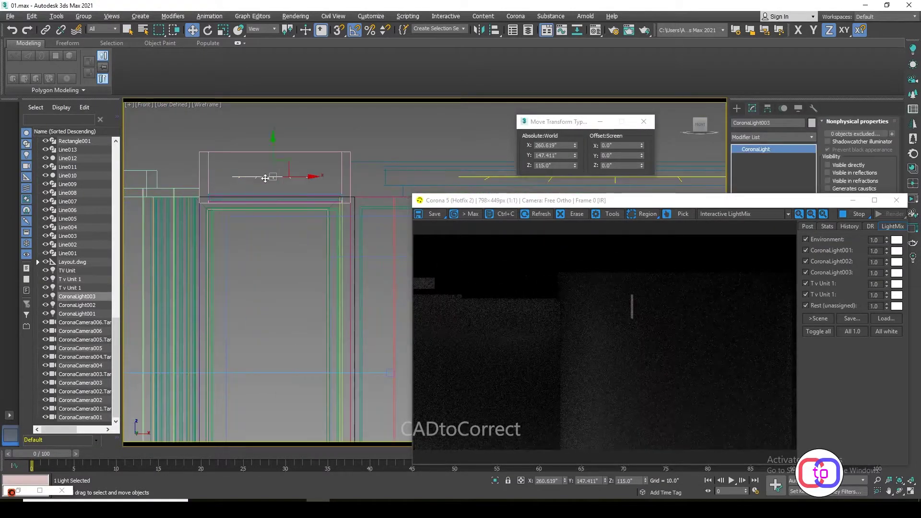
scroll(302, 171, up, 2)
scroll(253, 192, up, 2)
key(t)
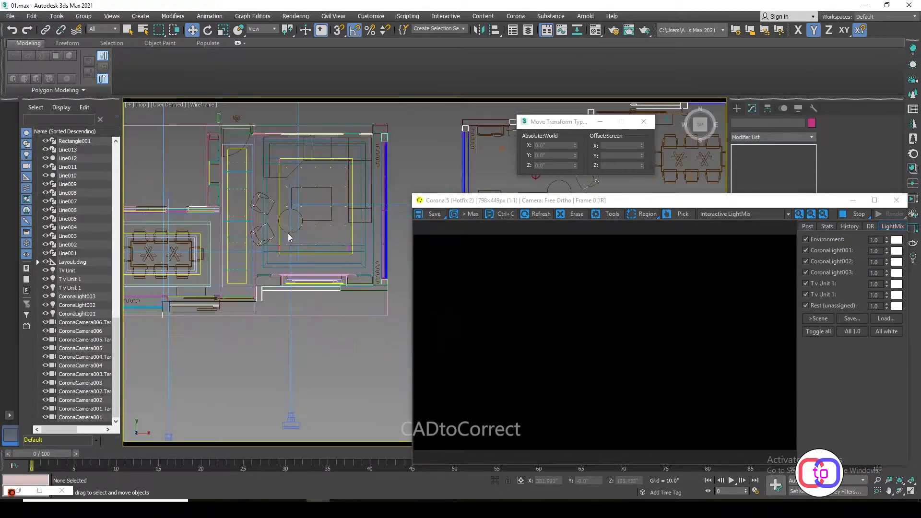
scroll(321, 261, up, 3)
scroll(345, 255, up, 2)
scroll(259, 317, up, 3)
scroll(260, 318, down, 2)
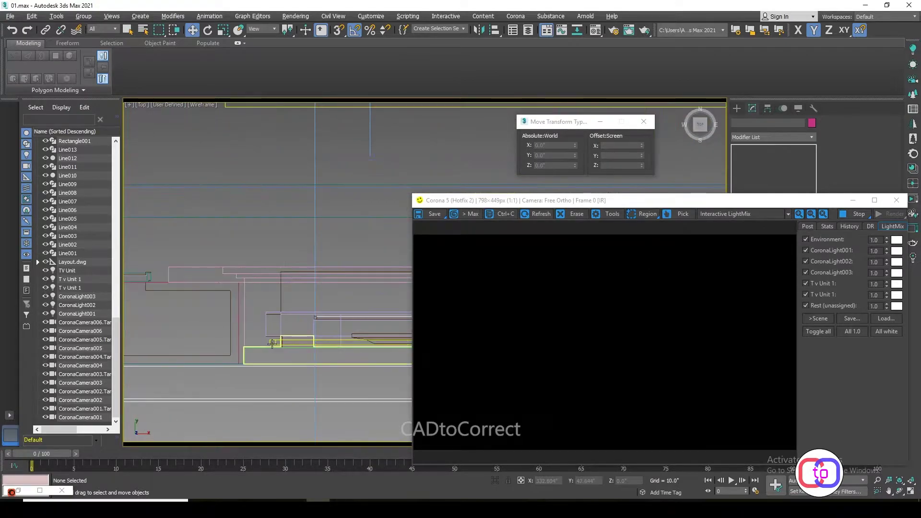
click(245, 341)
scroll(245, 345, down, 2)
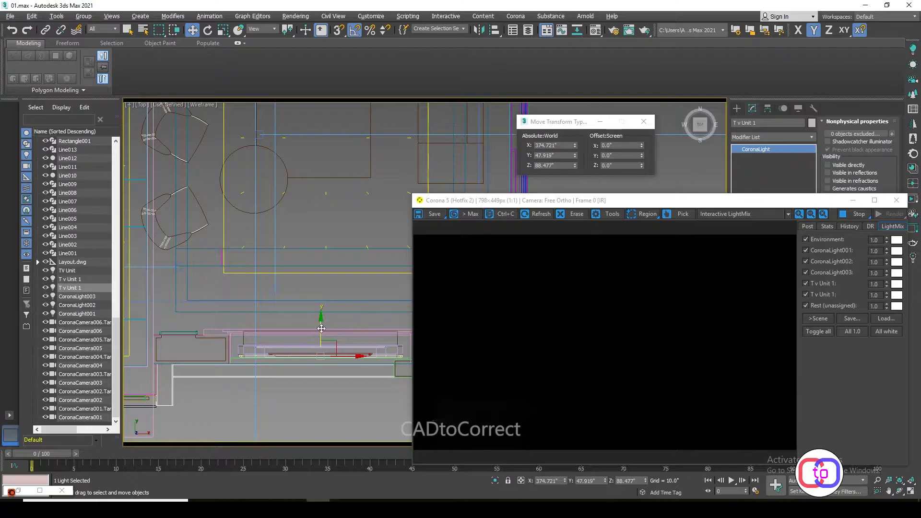
shift+drag(321, 328, 321, 279)
key(Return)
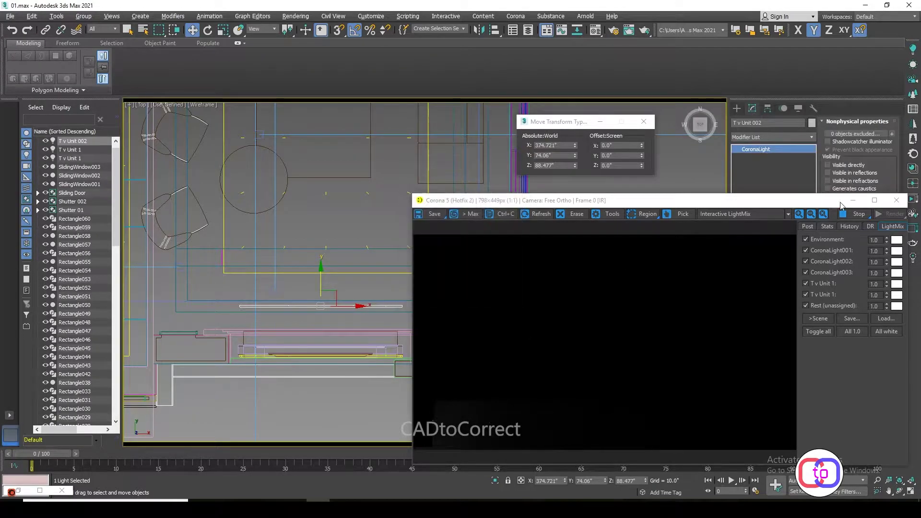
Raise T v Unit 002 into the ceiling cove at Z 112.28, rotated about X.
key(f)
scroll(362, 296, up, 3)
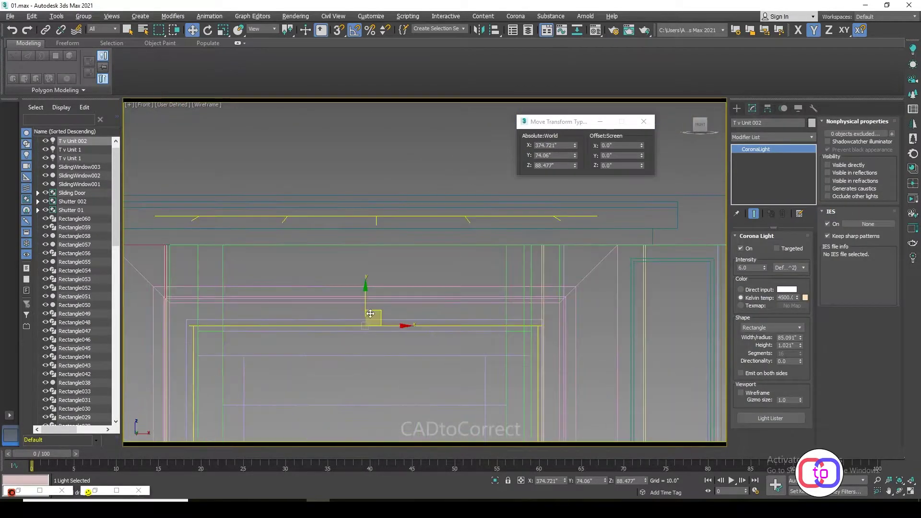
key(t)
key(f)
drag(370, 296, 376, 278)
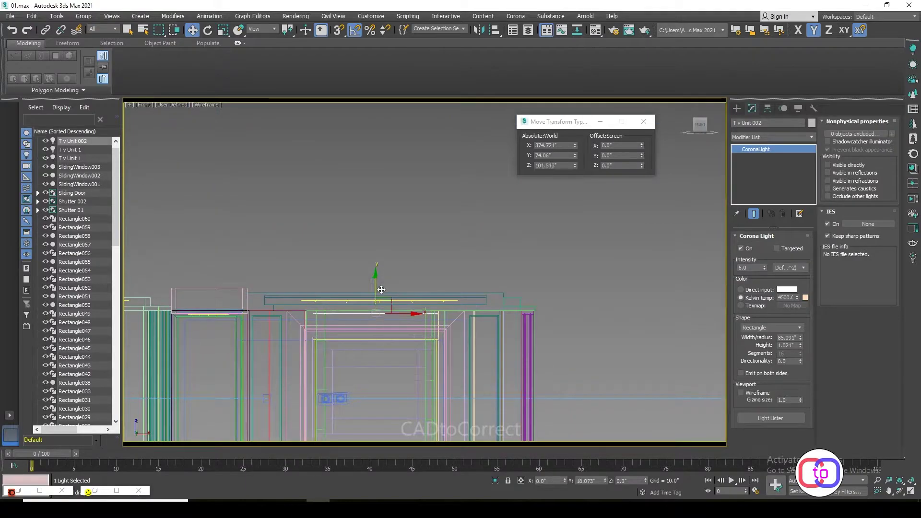
scroll(376, 278, up, 2)
click(209, 30)
drag(452, 319, 437, 235)
key(t)
key(w)
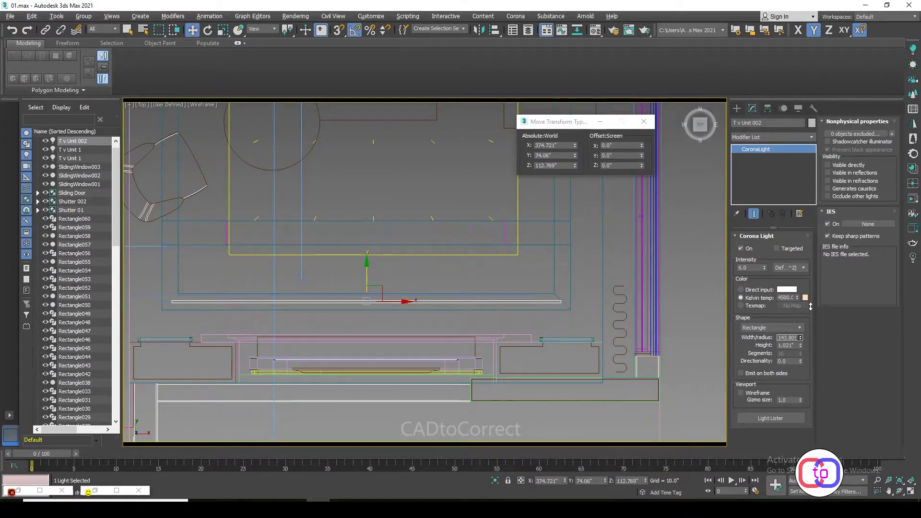
scroll(206, 303, up, 2)
drag(434, 272, 437, 272)
key(f)
drag(502, 254, 501, 259)
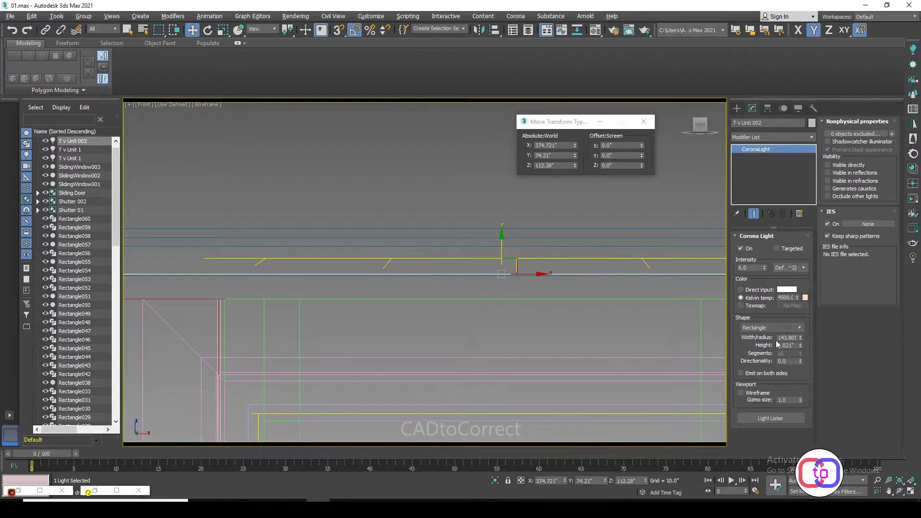
Size T v Unit 002 at 143.805" wide by 2.0" high.
key(t)
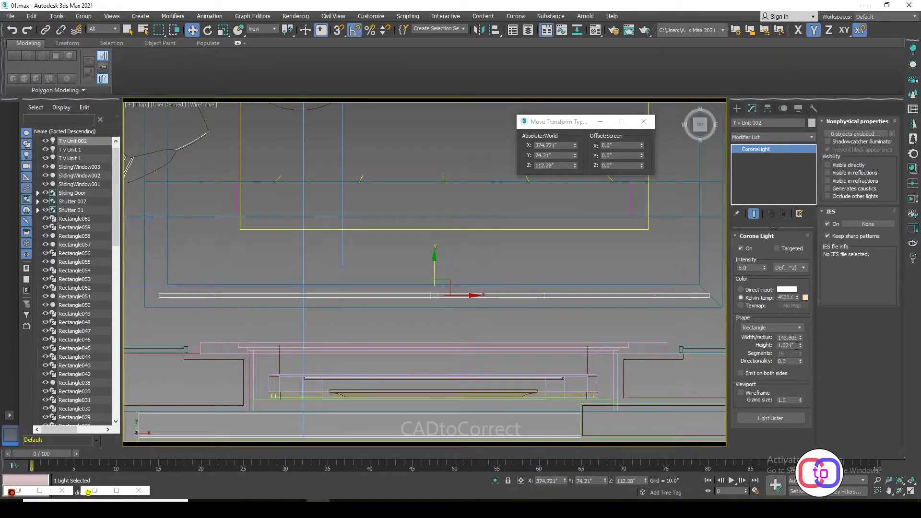
double_click(787, 345)
text(2)
key(Return)
scroll(364, 335, down, 4)
scroll(371, 353, down, 1)
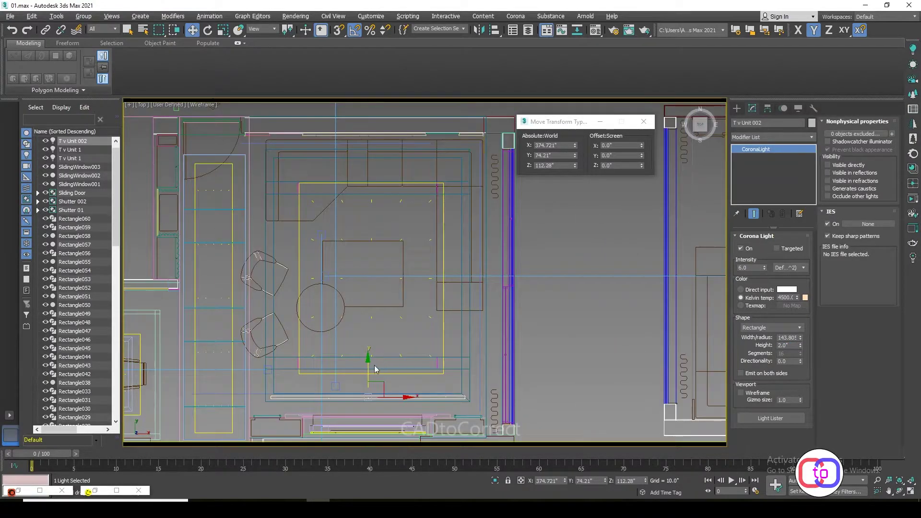
Clone the light toward the far cove side, cancelling and undoing a stray extra copy.
shift+drag(375, 364, 374, 120)
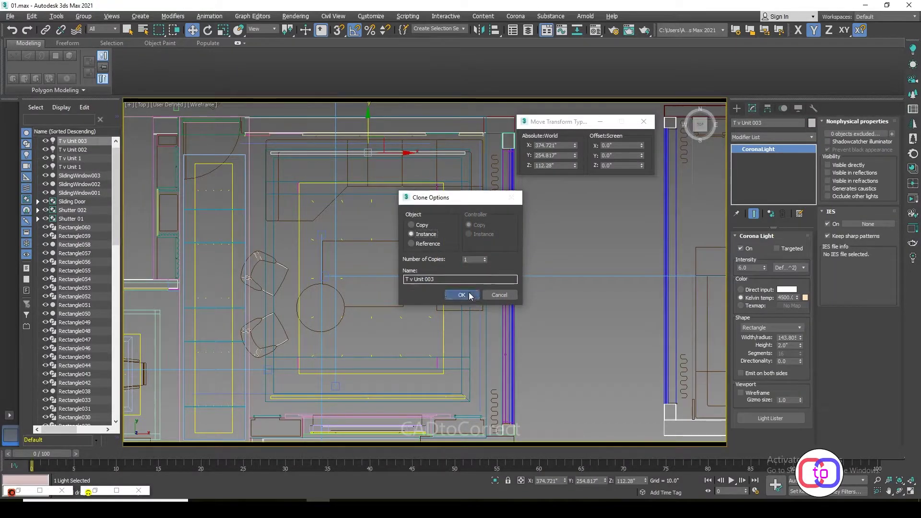
click(462, 295)
shift+drag(418, 152, 417, 223)
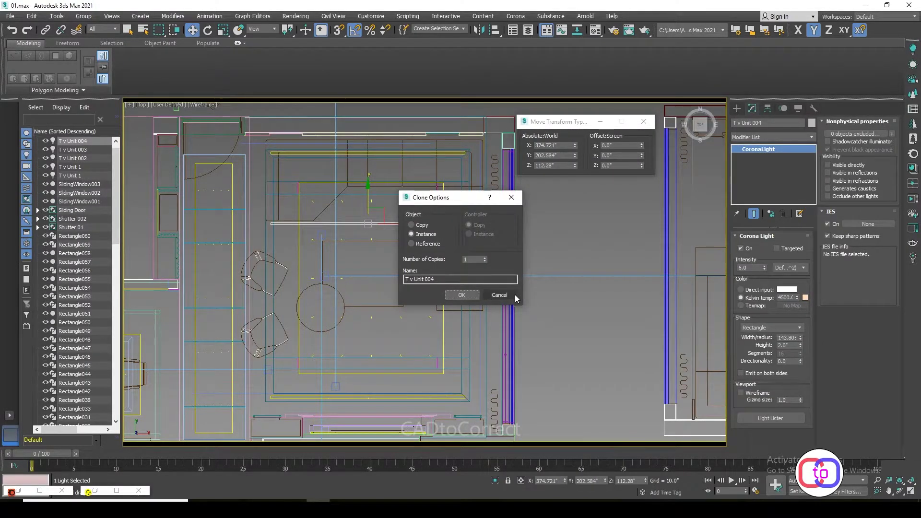
click(499, 295)
key(ctrl+z)
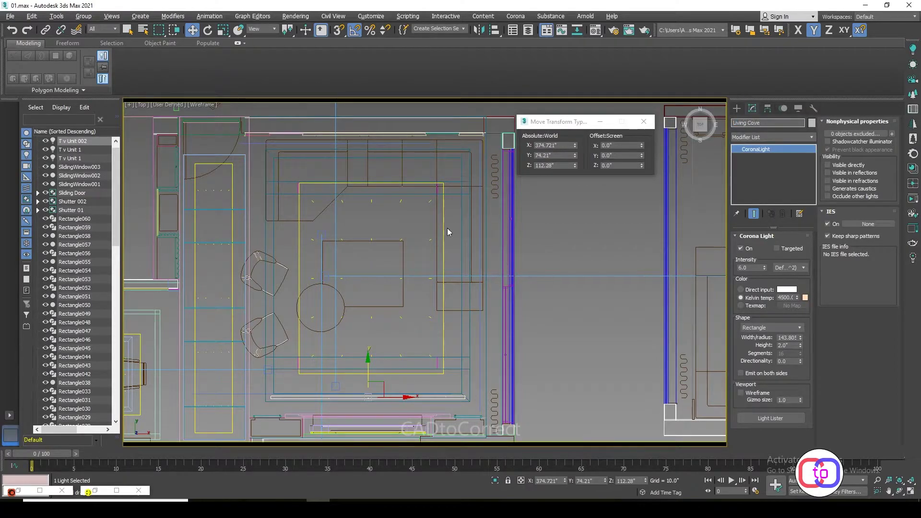
Add instance Living Cove001 on the top cove edge and a 90°-rotated copy Living Cove002.
shift+drag(368, 364, 403, 122)
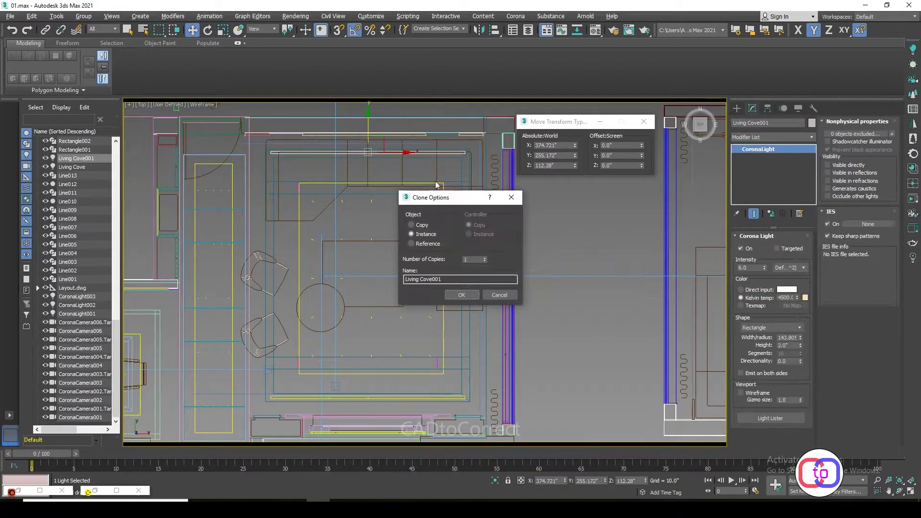
key(Return)
key(e)
shift+drag(412, 144, 427, 235)
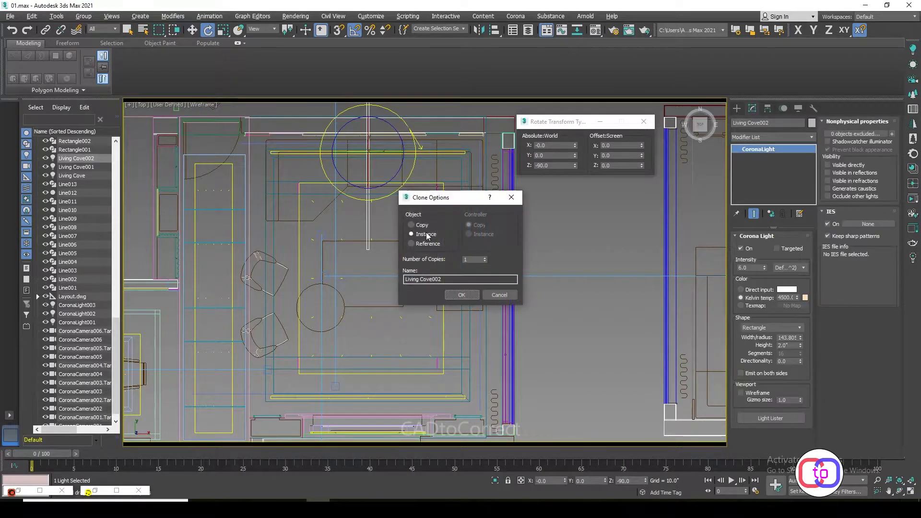
key(Return)
key(w)
Place Living Cove002 on the left cove at width 175.442 and copy it right as Living Cove003.
drag(384, 142, 285, 265)
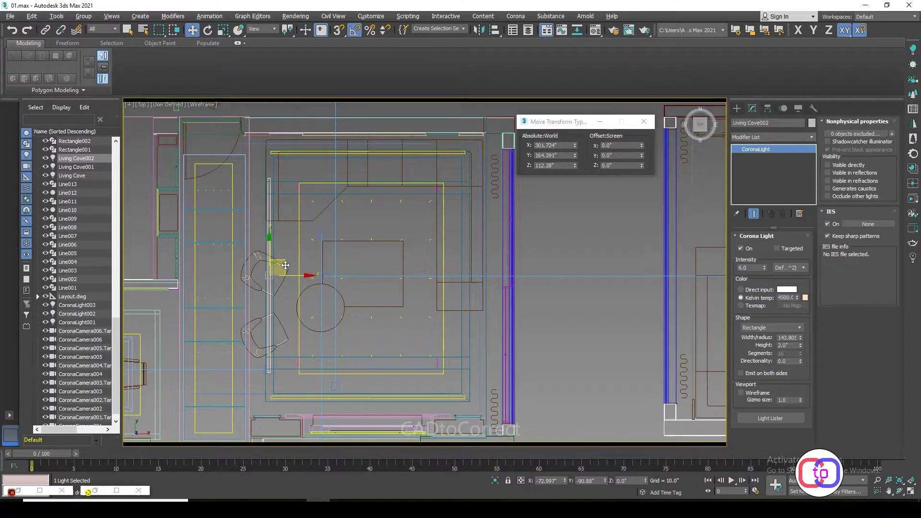
middle_drag(285, 266, 312, 257)
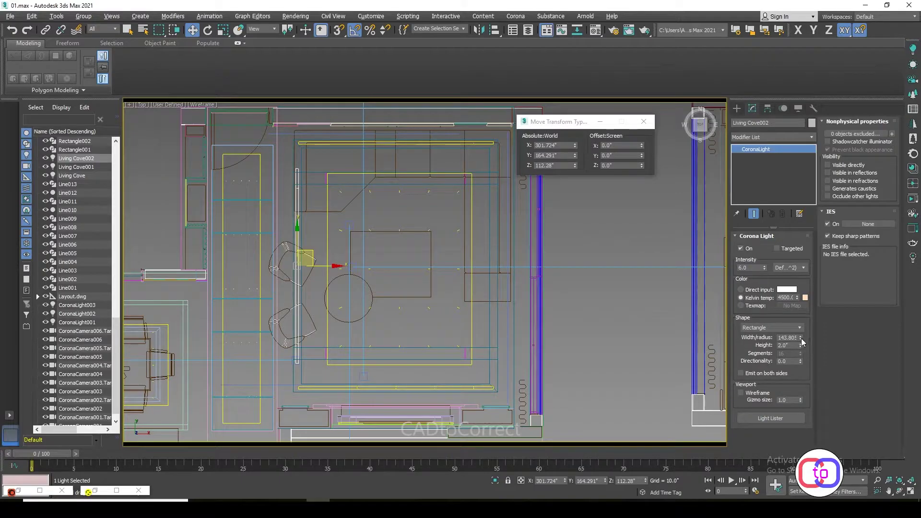
drag(804, 342, 803, 326)
shift+drag(307, 265, 519, 272)
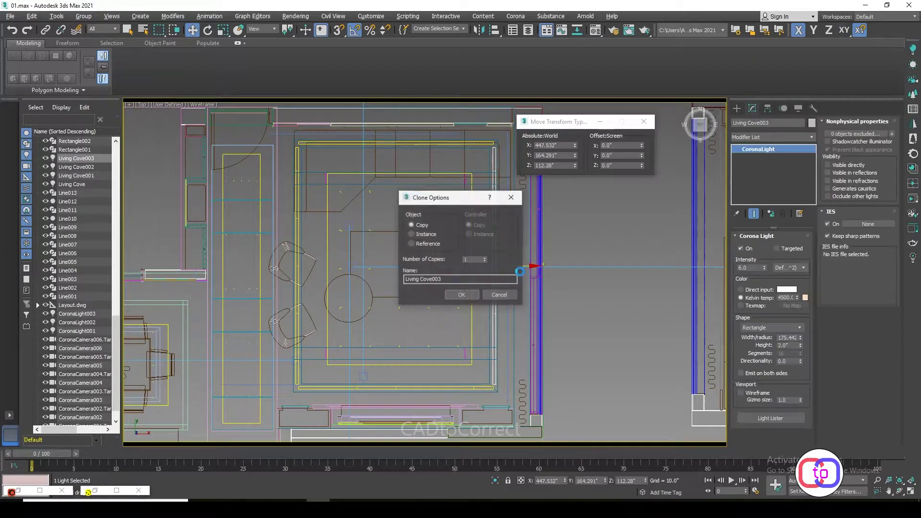
click(462, 294)
Look through CoronaCamera001 and review the Render Setup system and camera settings.
key(c)
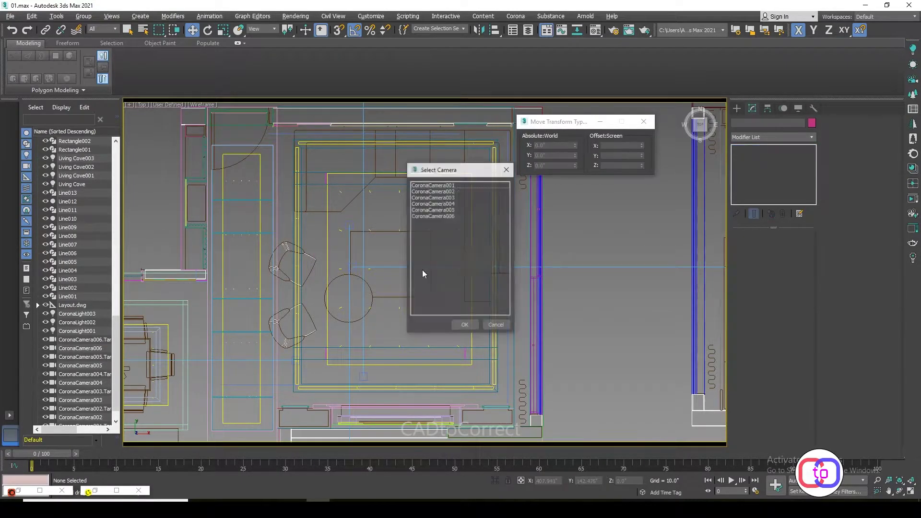
double_click(422, 270)
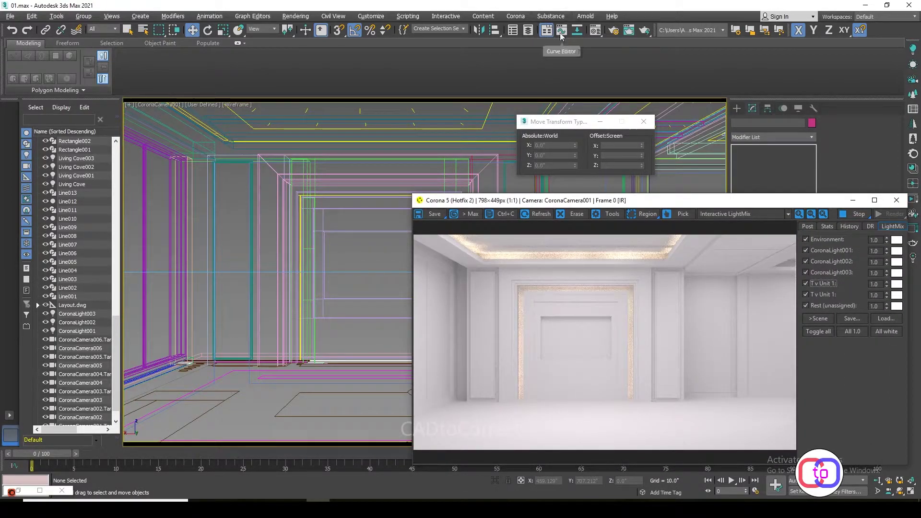
click(614, 30)
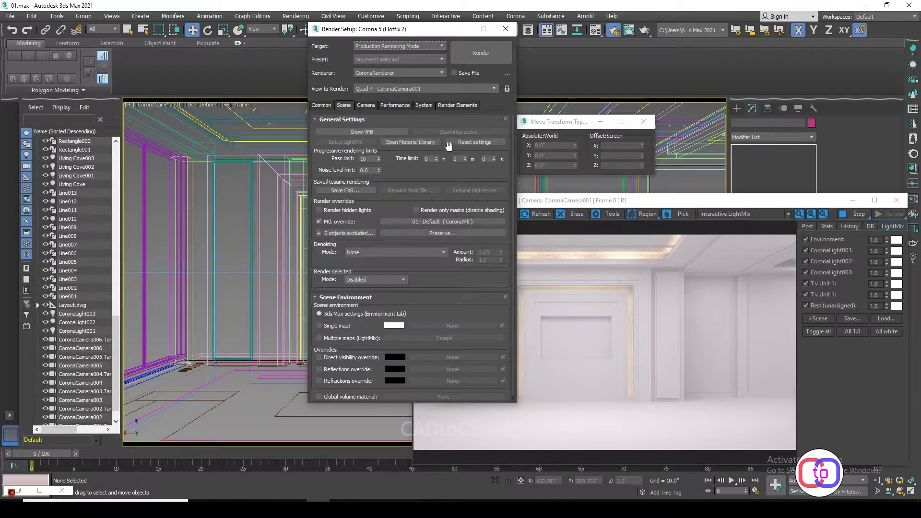
click(423, 105)
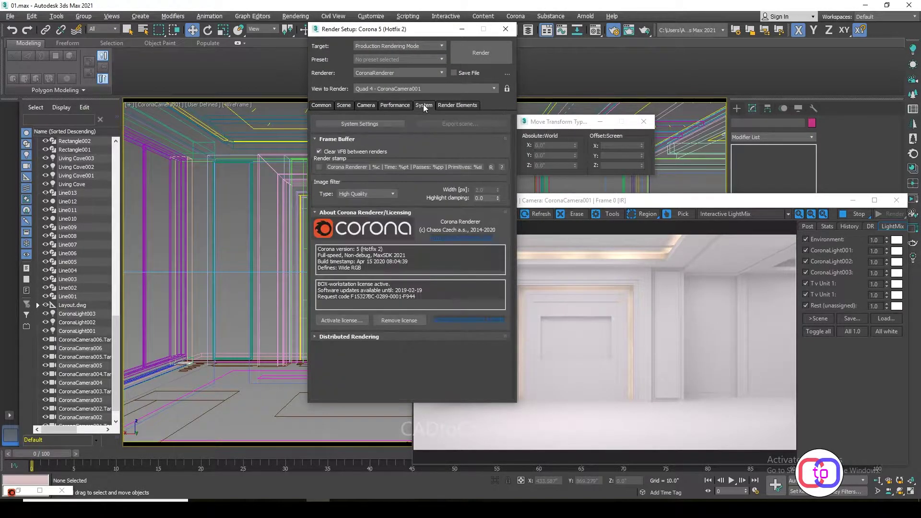
click(387, 106)
drag(441, 234, 440, 175)
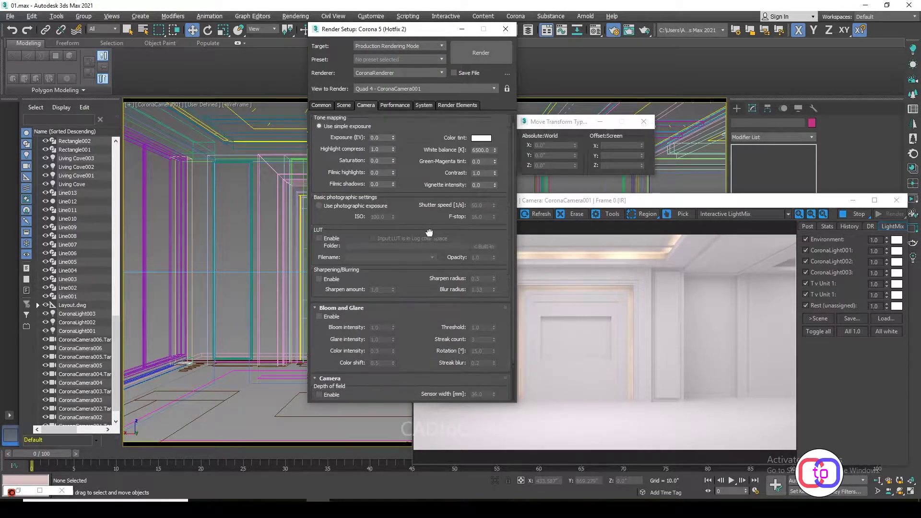
drag(422, 219, 408, 286)
Set Corona denoising mode to NVIDIA GPU AI (fast preview) and render the camera view.
click(343, 105)
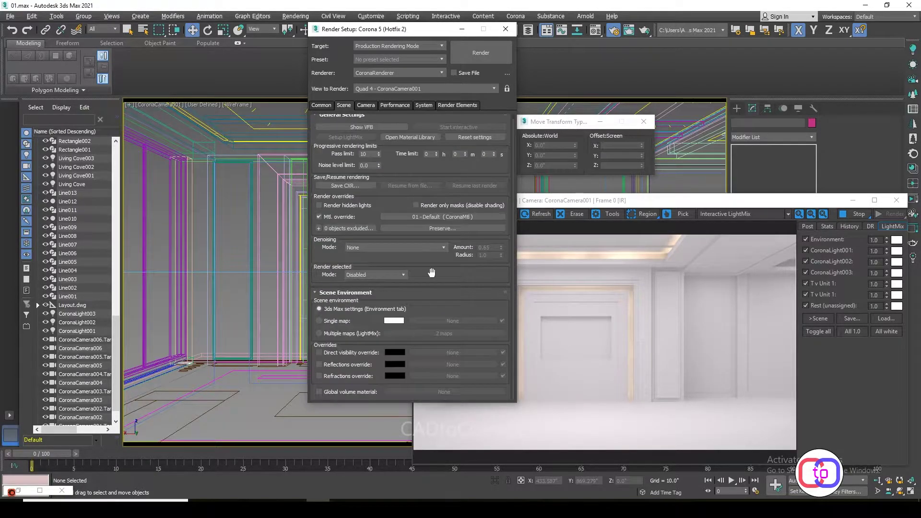
click(404, 247)
click(406, 268)
click(413, 248)
click(409, 275)
click(419, 249)
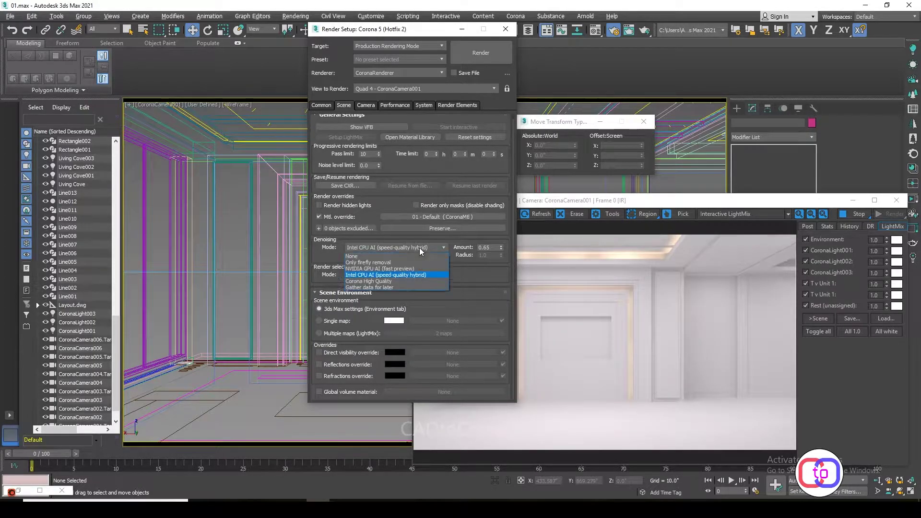
click(403, 267)
click(405, 275)
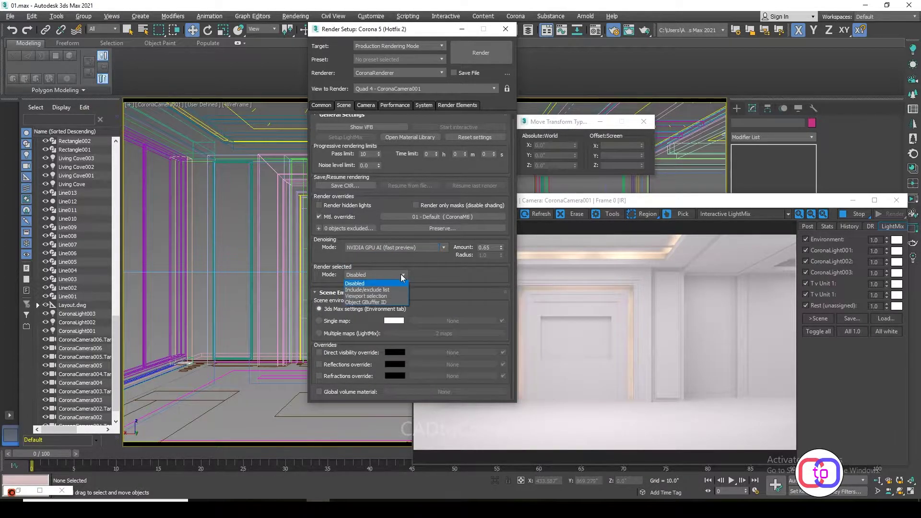
click(489, 57)
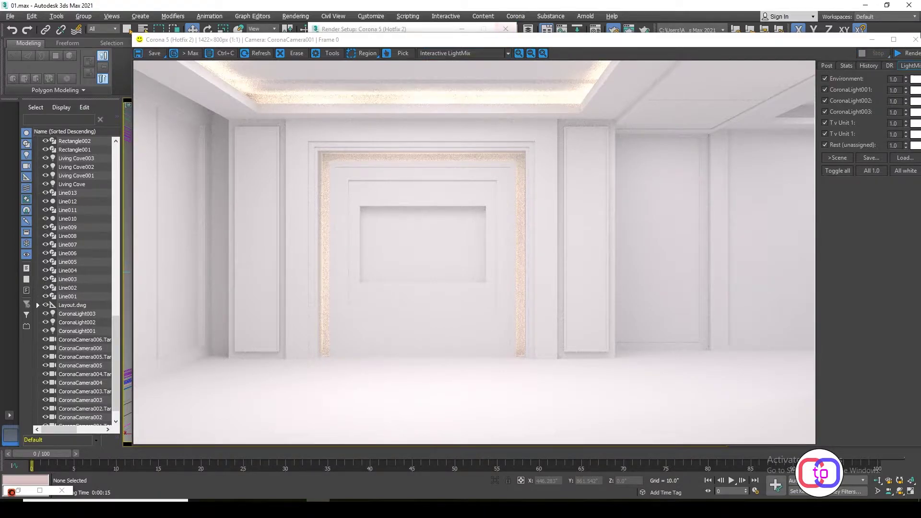
Close the Corona frame buffer and Render Setup, then select Living Cove001 in the Scene Explorer.
click(499, 32)
click(502, 33)
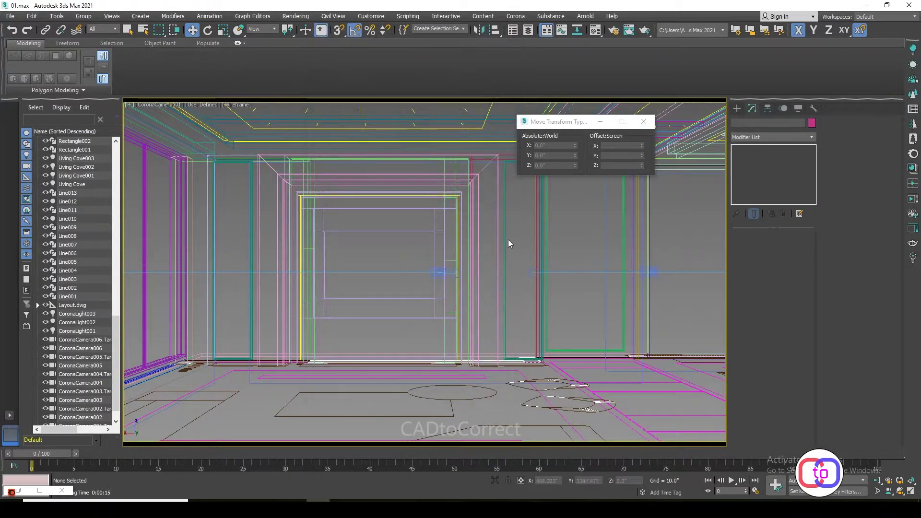
click(215, 133)
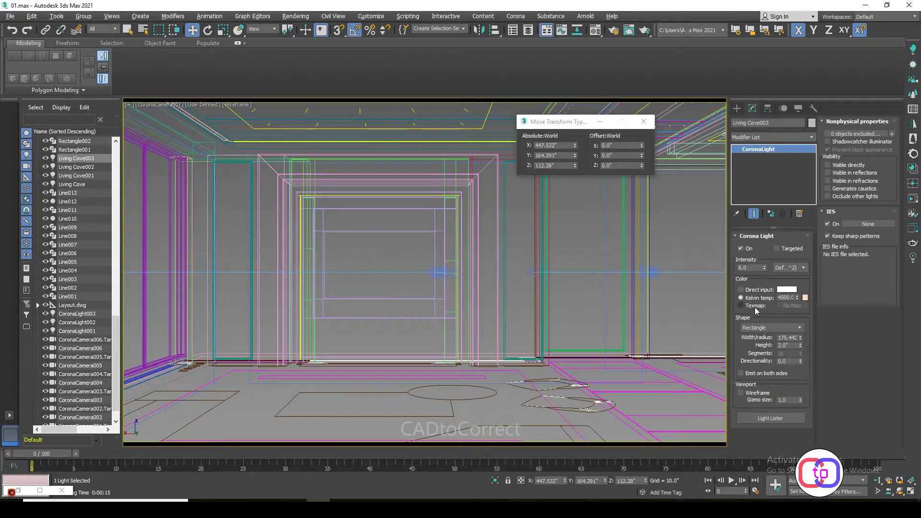
click(82, 176)
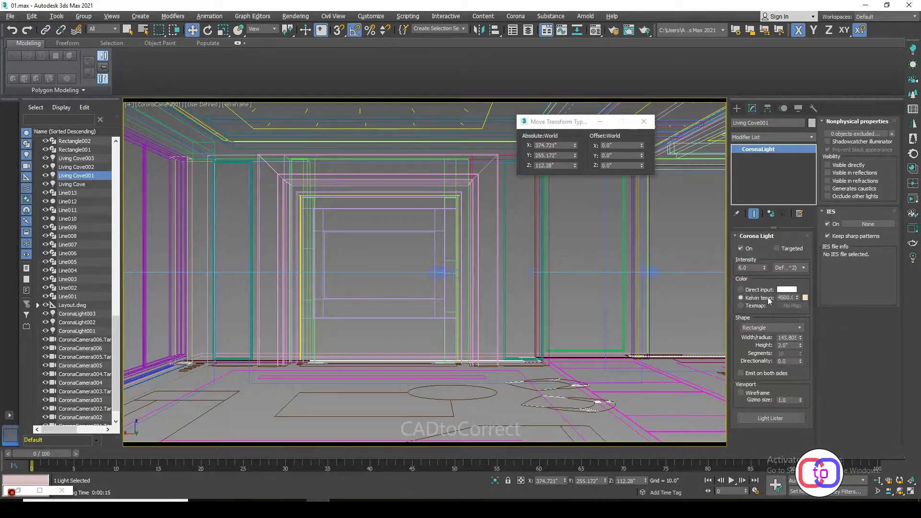
Make an instanced copy of the cove light in Top view and nudge it down in plan.
click(272, 225)
key(t)
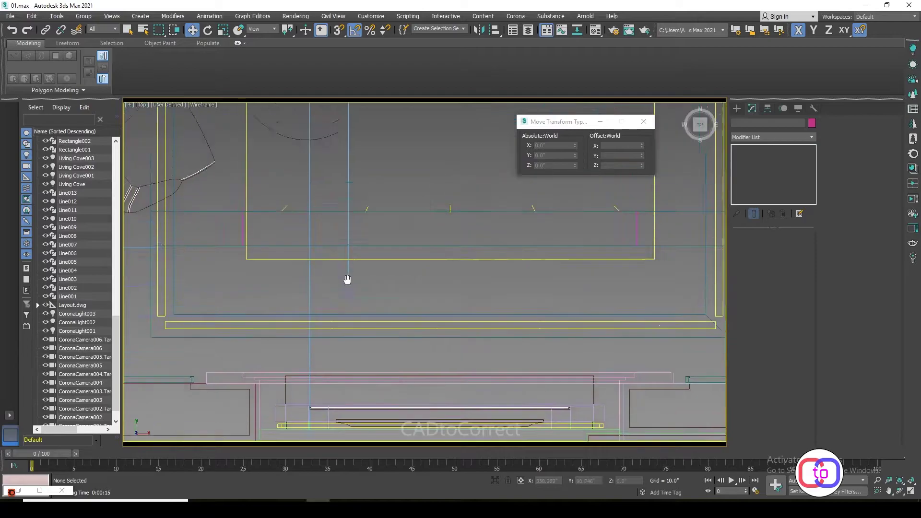
scroll(347, 279, down, 3)
shift+drag(554, 271, 403, 271)
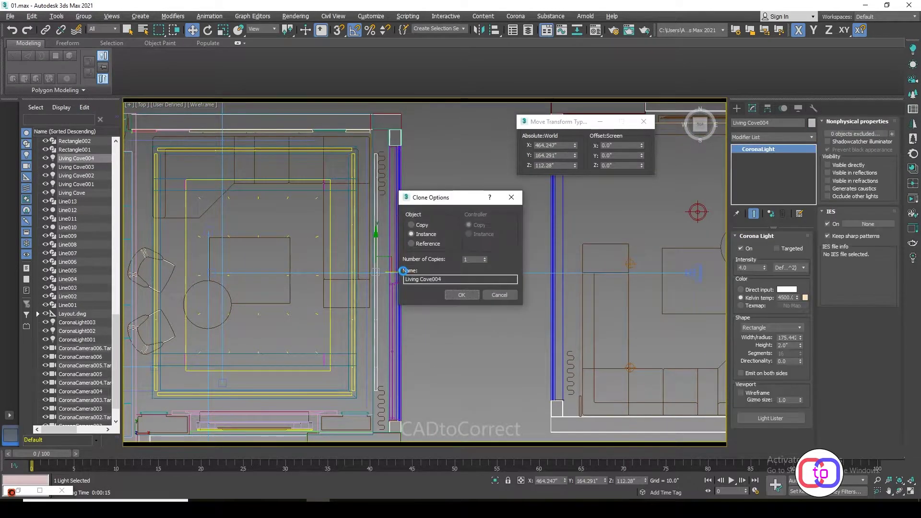
click(462, 295)
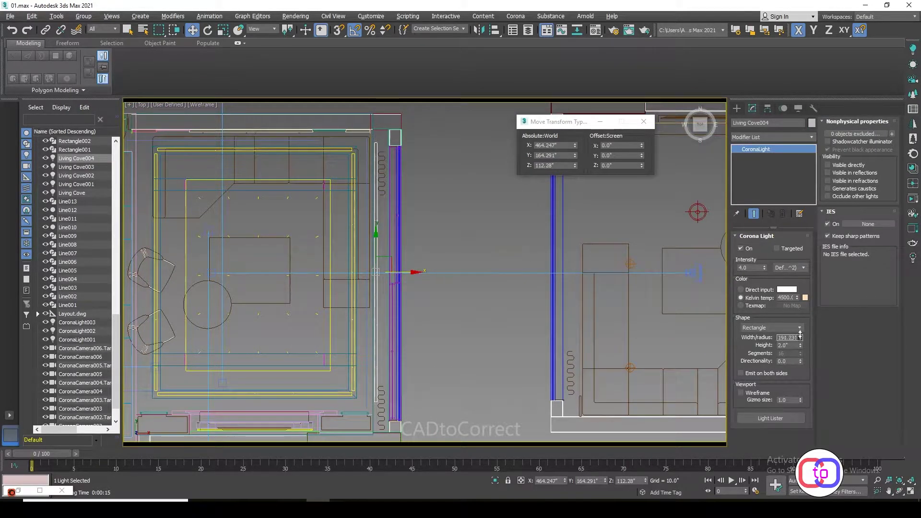
drag(375, 240, 375, 249)
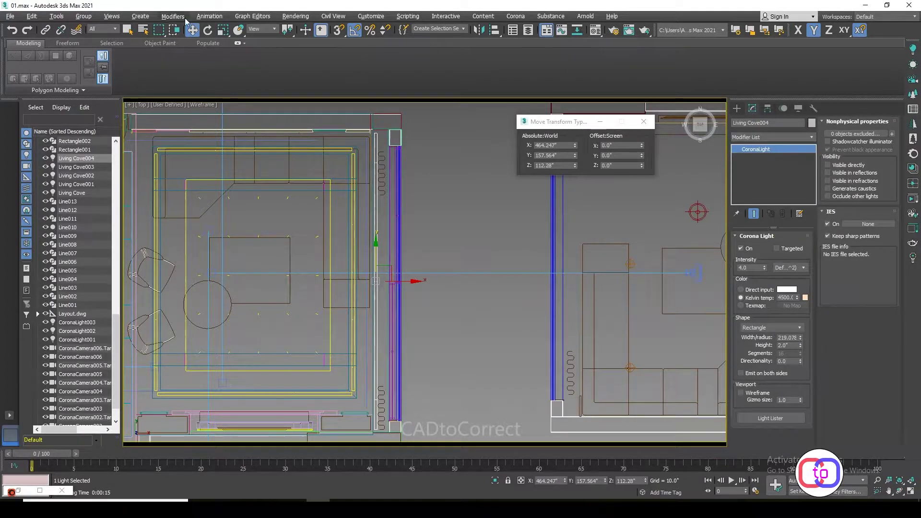
Lower the new Living Cove004 strip slightly in the Front view.
key(e)
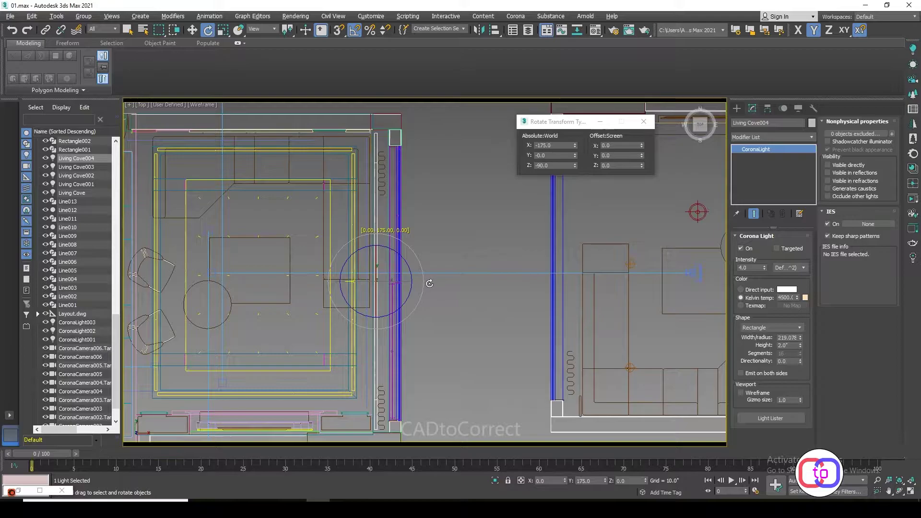
click(192, 30)
key(f)
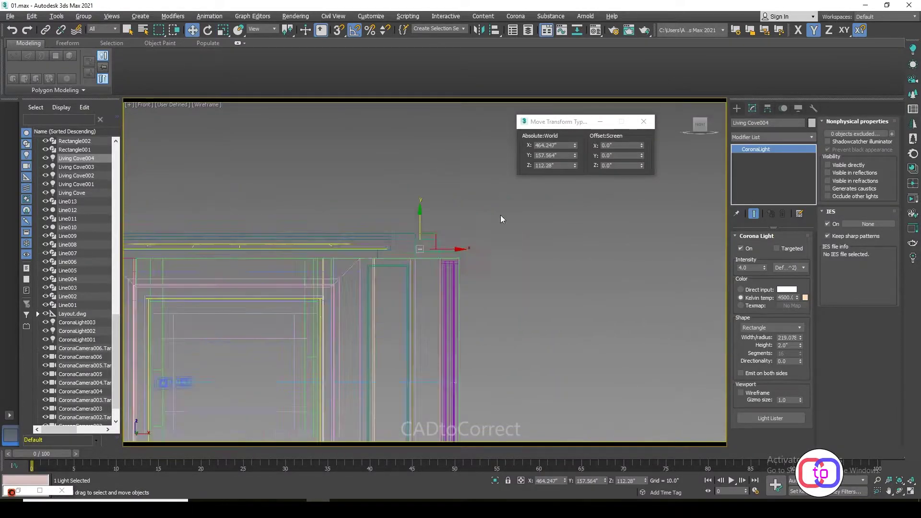
middle_drag(500, 215, 378, 172)
drag(298, 211, 304, 243)
scroll(345, 225, up, 2)
scroll(296, 180, up, 5)
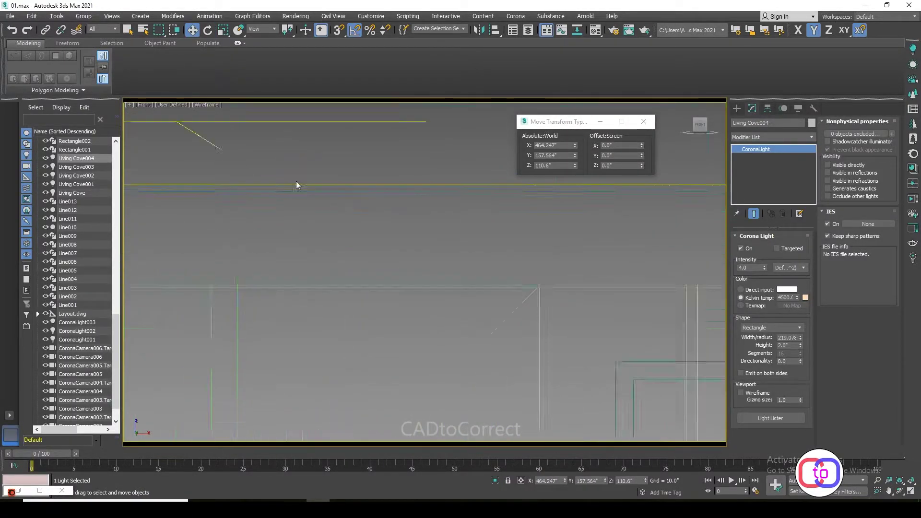
scroll(296, 185, down, 5)
scroll(407, 226, up, 3)
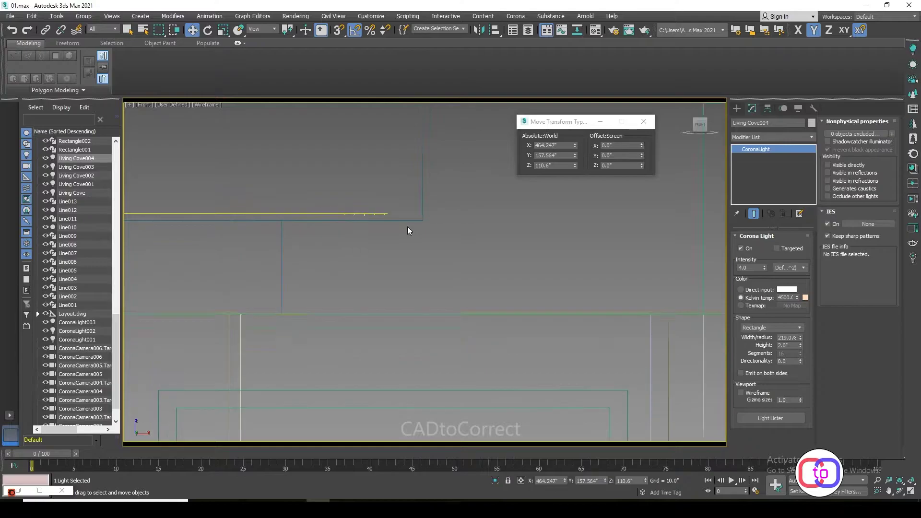
click(207, 30)
key(w)
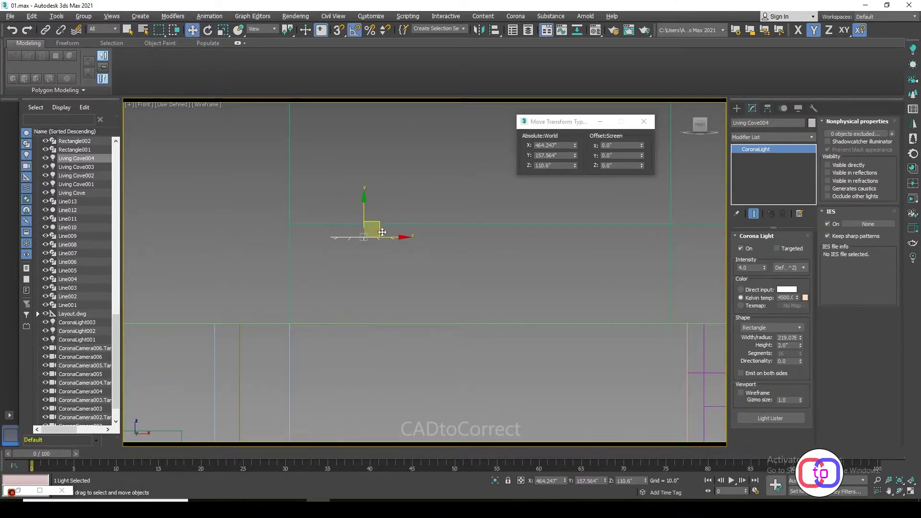
Deselect everything and view the scene through CoronaCamera001.
click(358, 189)
key(t)
key(c)
key(Return)
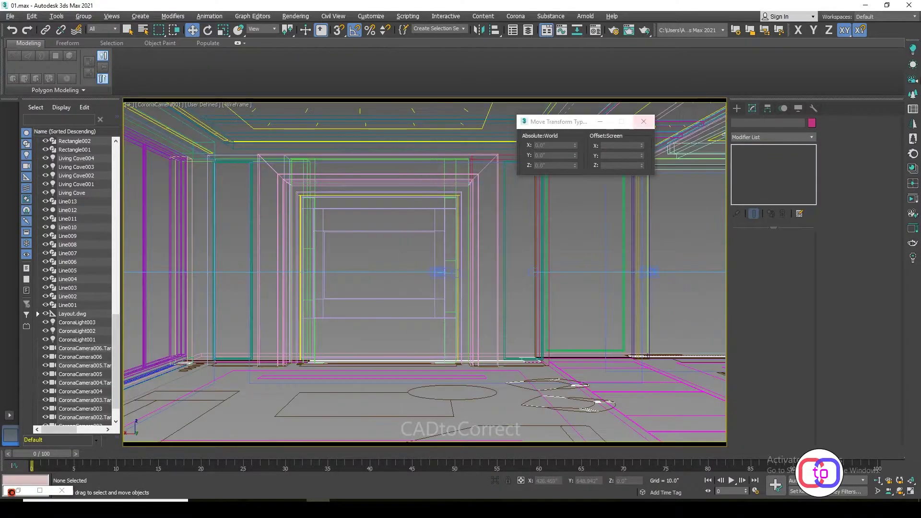
Run a Corona interactive render from the camera, then stop it and close the window.
click(913, 199)
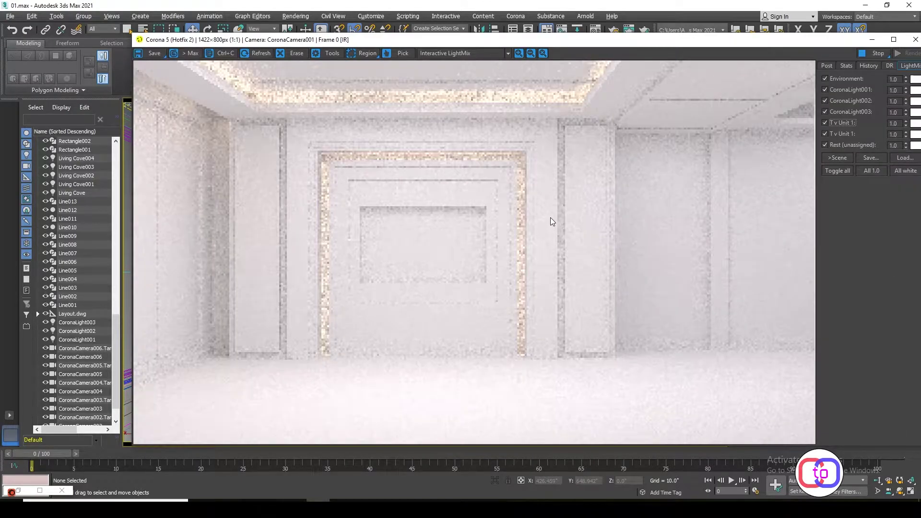
click(893, 50)
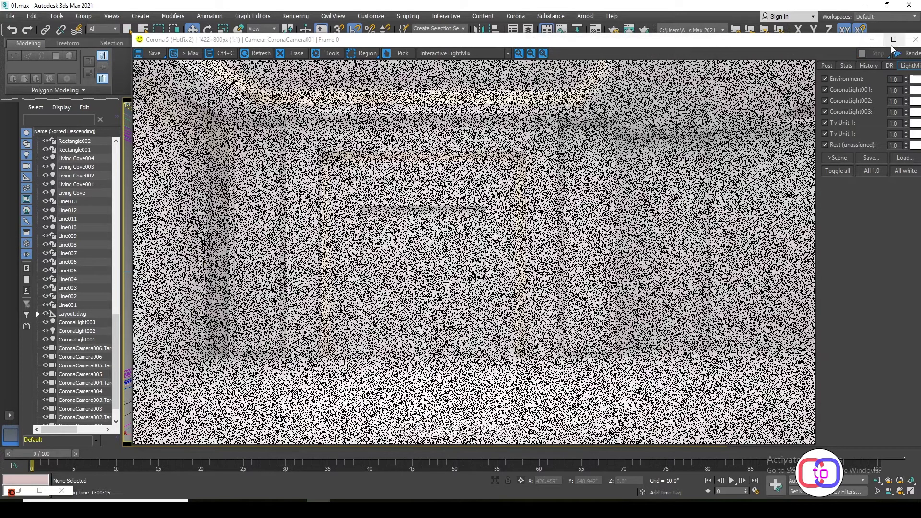
click(916, 39)
Set the Selection Filter to Lights and select Living Cove004.
click(103, 29)
click(98, 60)
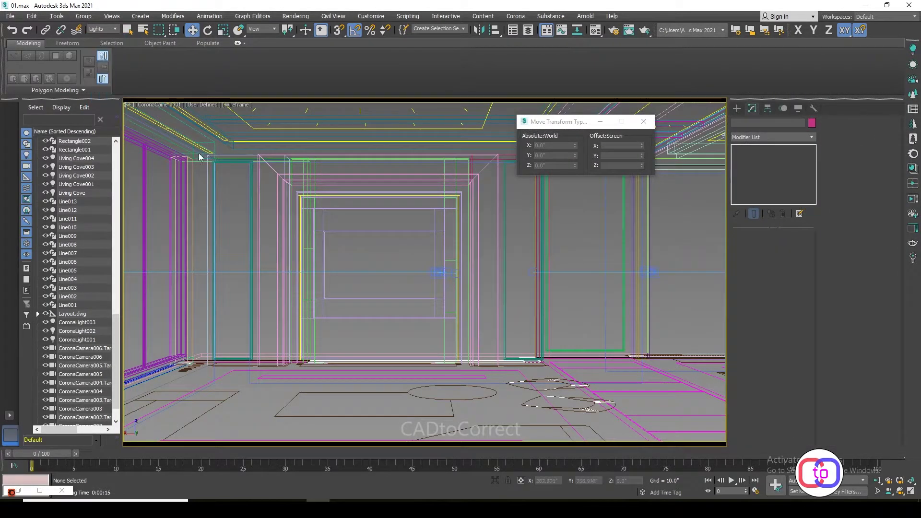
click(199, 154)
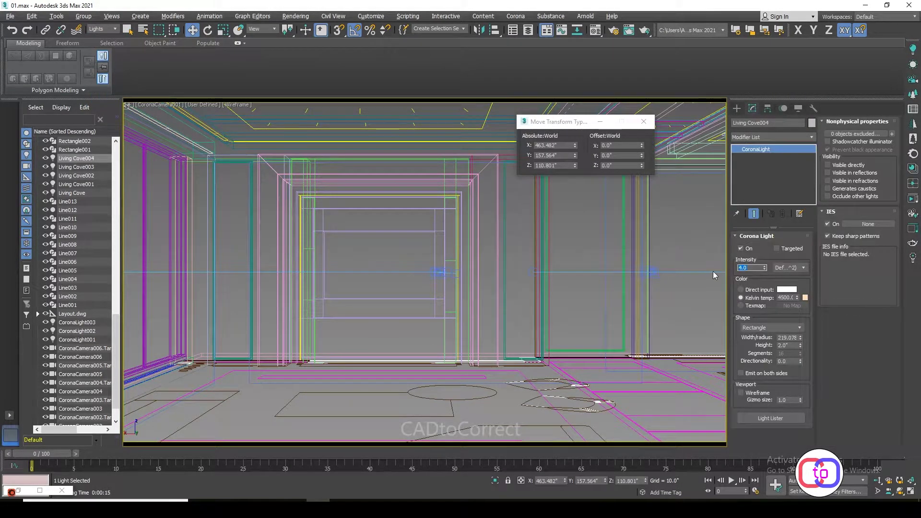
Reset the selection filter to all types and frame the living room in Top view.
click(720, 294)
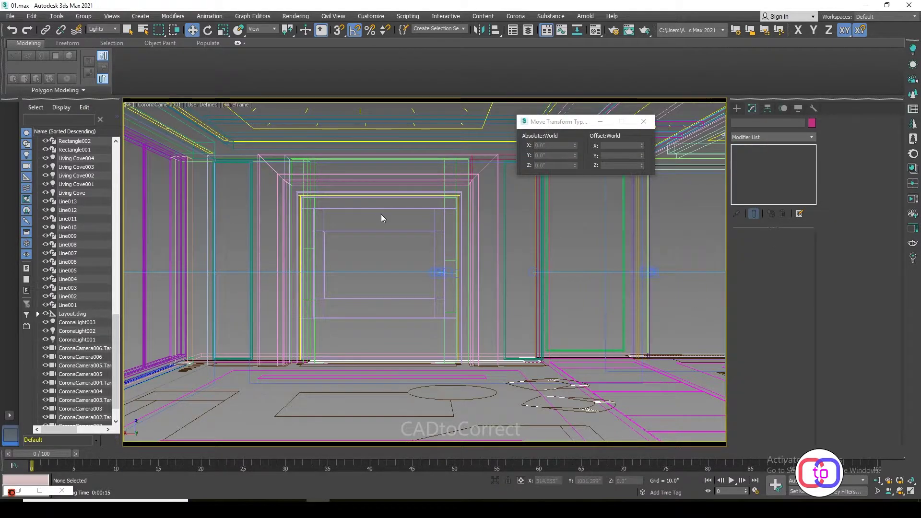
key(t)
scroll(312, 369, down, 3)
click(104, 28)
middle_drag(305, 431, 334, 331)
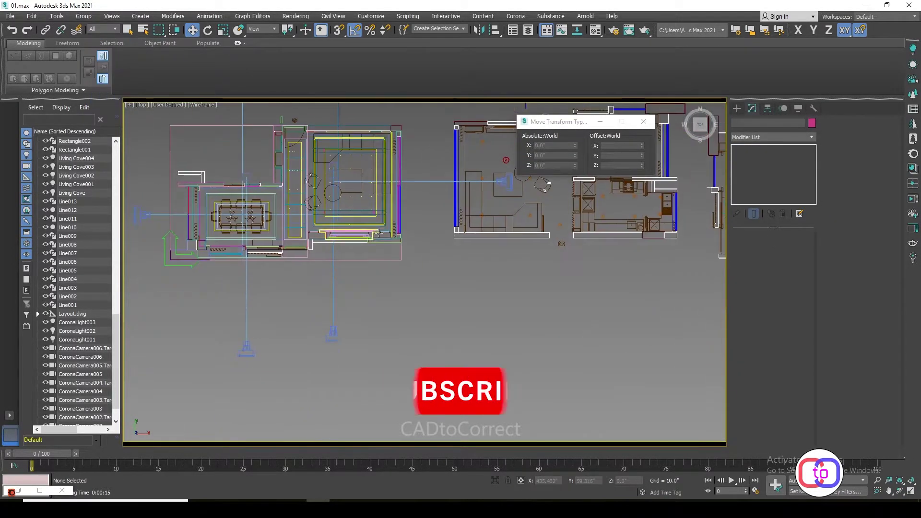
click(334, 331)
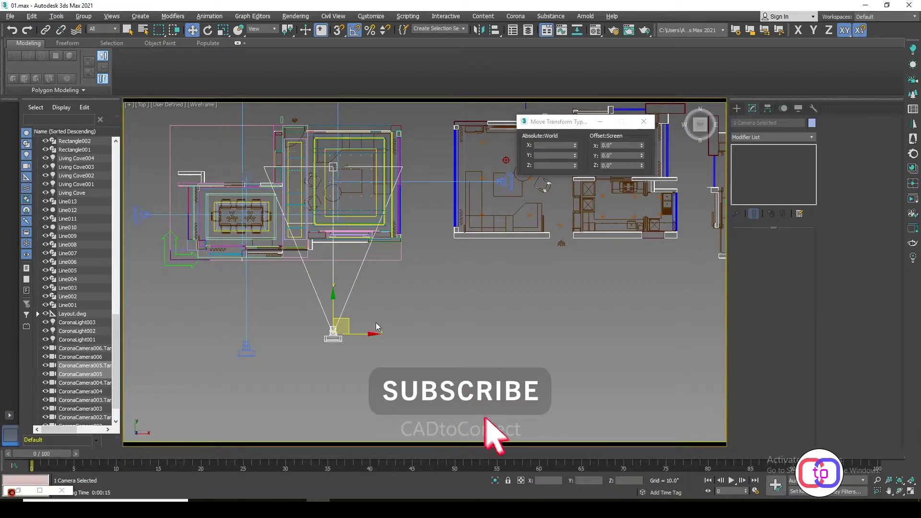
key(ctrl+d)
scroll(349, 204, up, 3)
scroll(349, 205, up, 2)
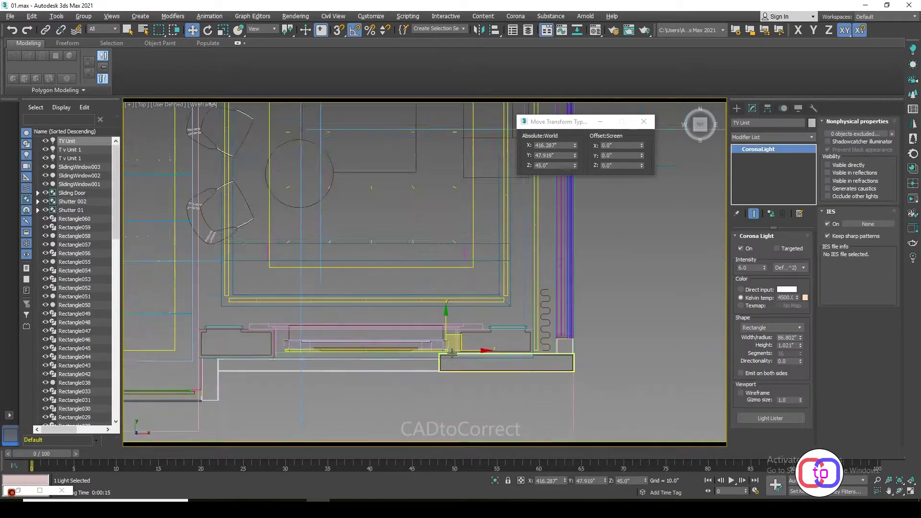
Clone the TV Unit strip light as TV Unit001 and place it behind the sofa.
shift+drag(442, 336, 444, 279)
key(Return)
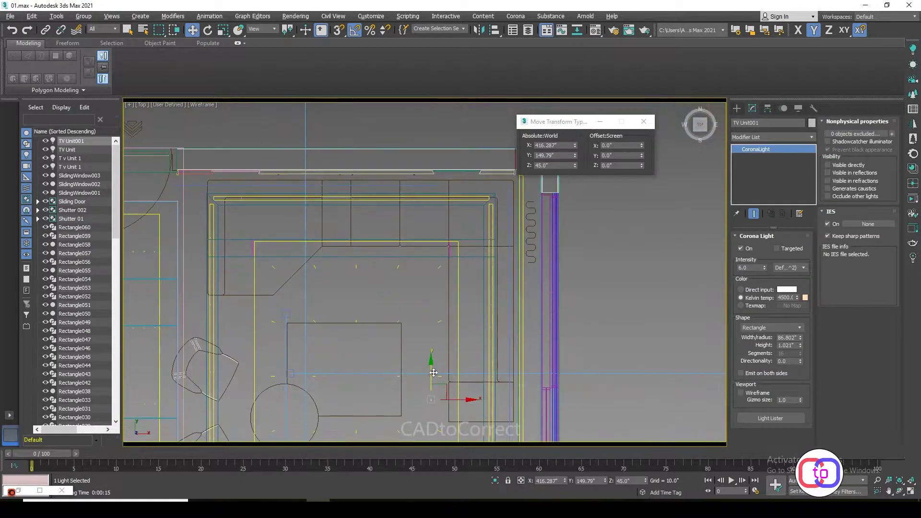
scroll(319, 324, up, 3)
drag(319, 325, 341, 152)
middle_drag(342, 152, 317, 206)
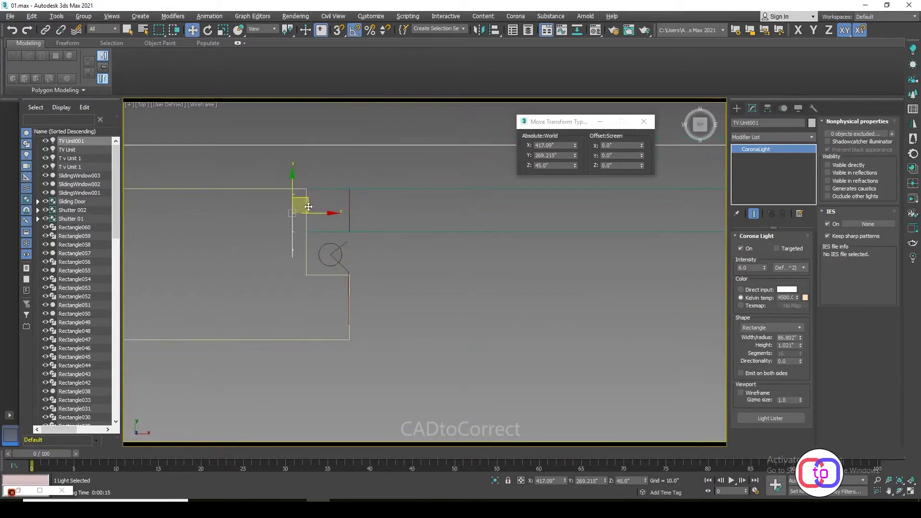
drag(317, 206, 327, 240)
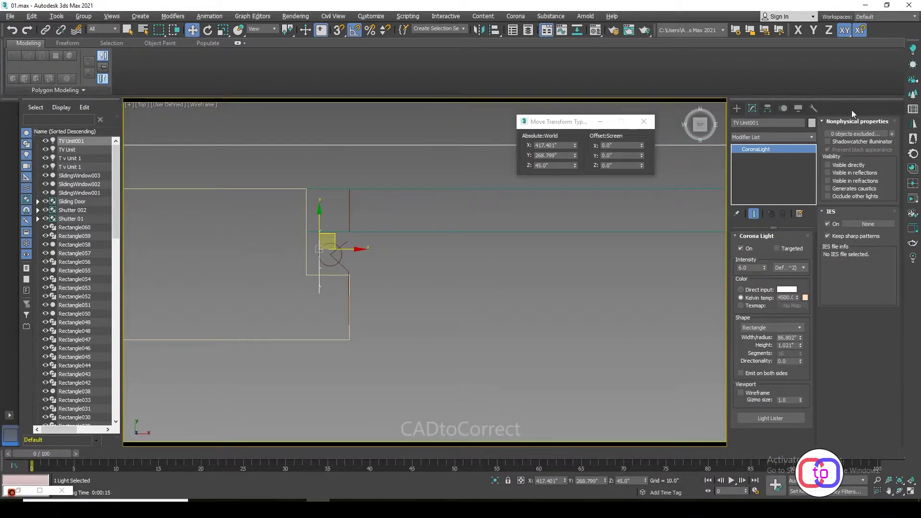
click(766, 123)
Rename the copy to Sofa Back and set its light height to 0.35.
text(S)
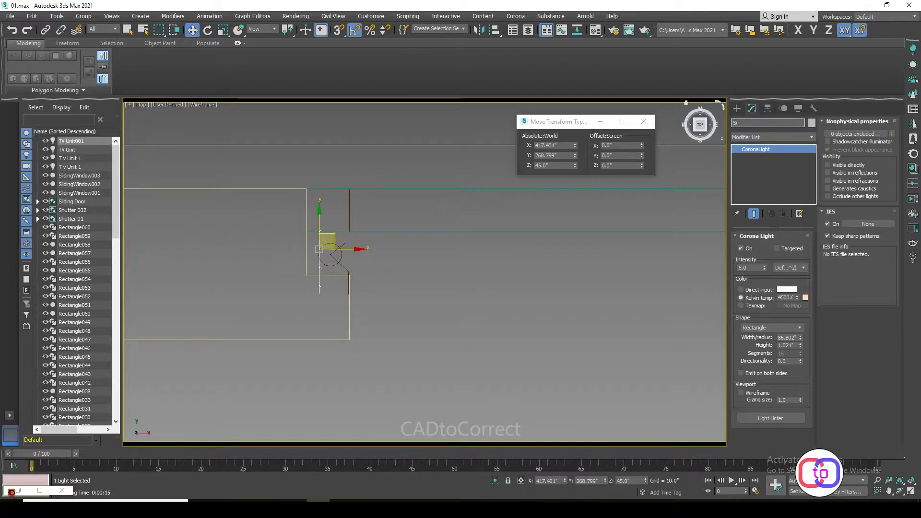
text(ofa Back)
key(Return)
double_click(791, 345)
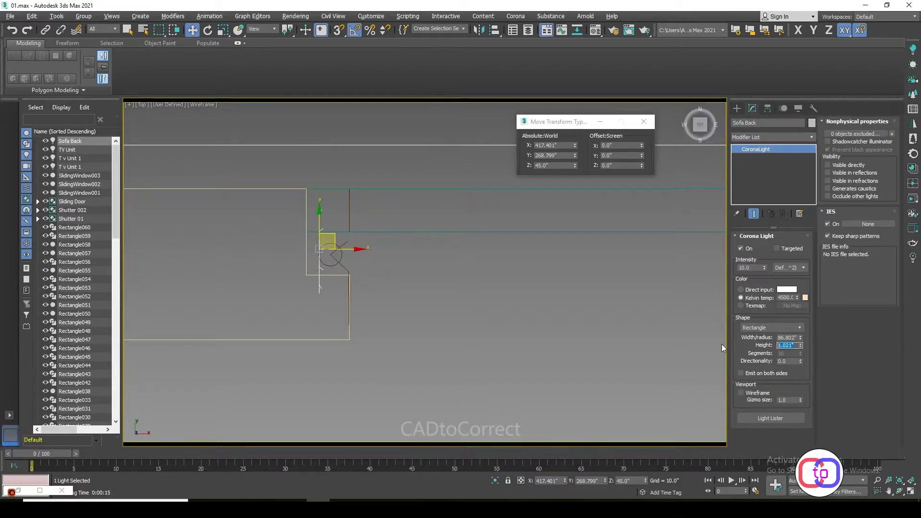
text(0.5)
key(Return)
Raise Sofa Back up the wall in Right view and set its width to 104.01.
scroll(355, 211, up, 3)
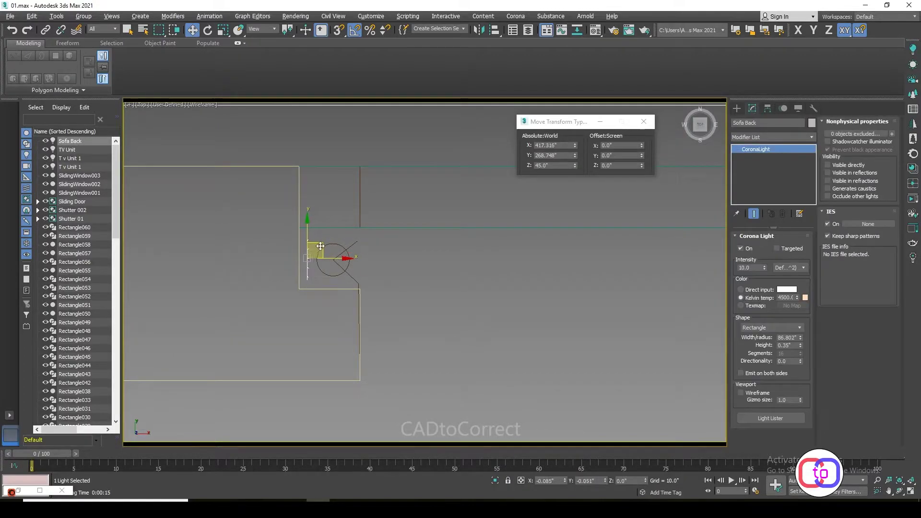
key(f)
scroll(373, 311, up, 1)
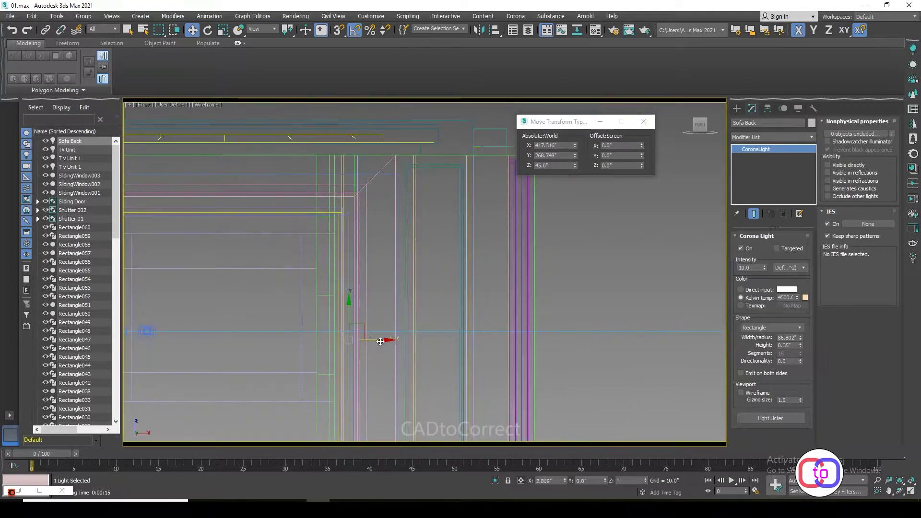
drag(370, 341, 376, 342)
key(ctrl+z)
click(722, 125)
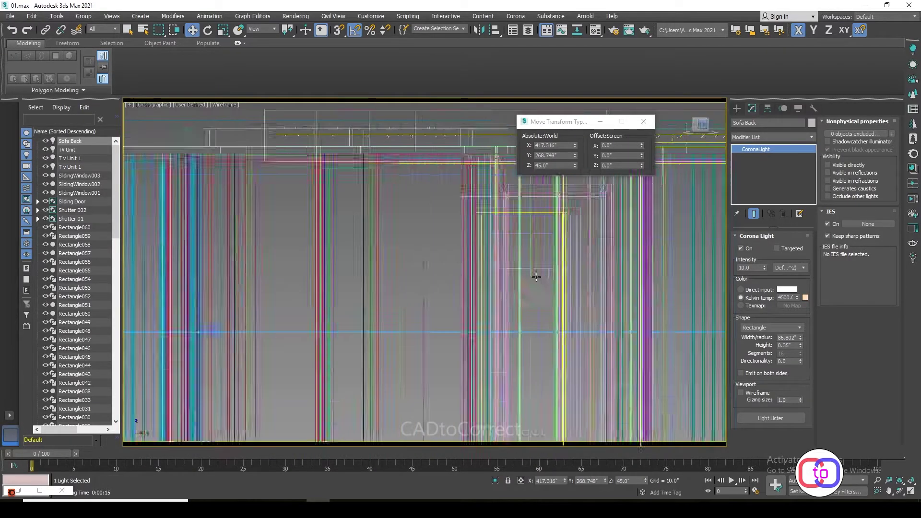
scroll(449, 278, down, 2)
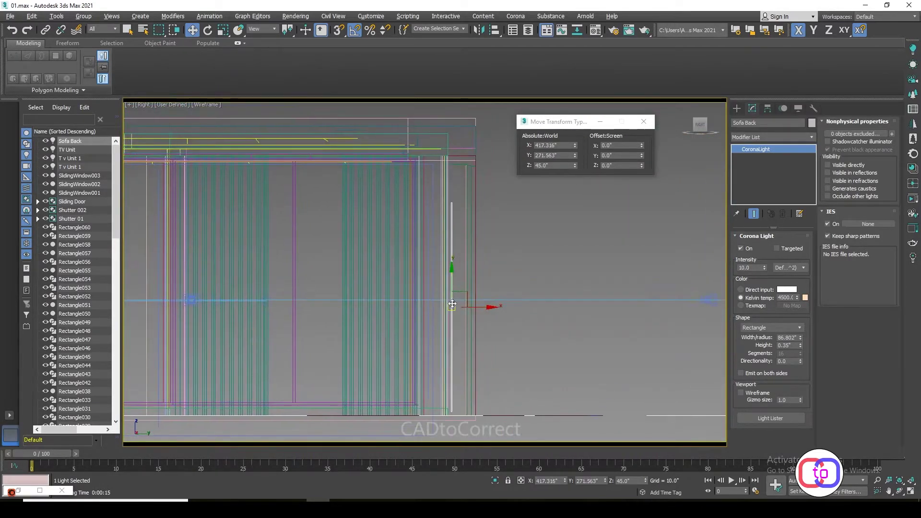
drag(452, 276, 452, 262)
drag(802, 339, 802, 331)
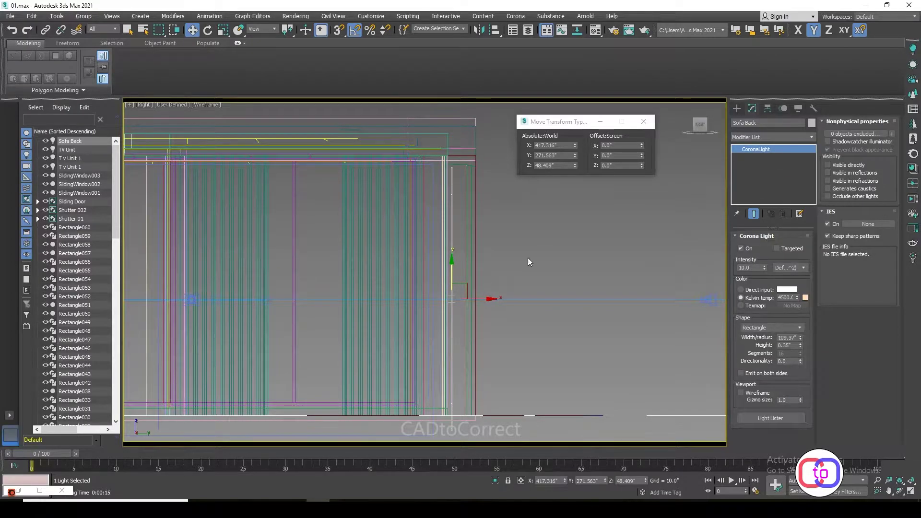
drag(457, 266, 457, 256)
drag(800, 339, 799, 344)
Pull Sofa Back against the wall in Top view and drag out a copy along it.
key(t)
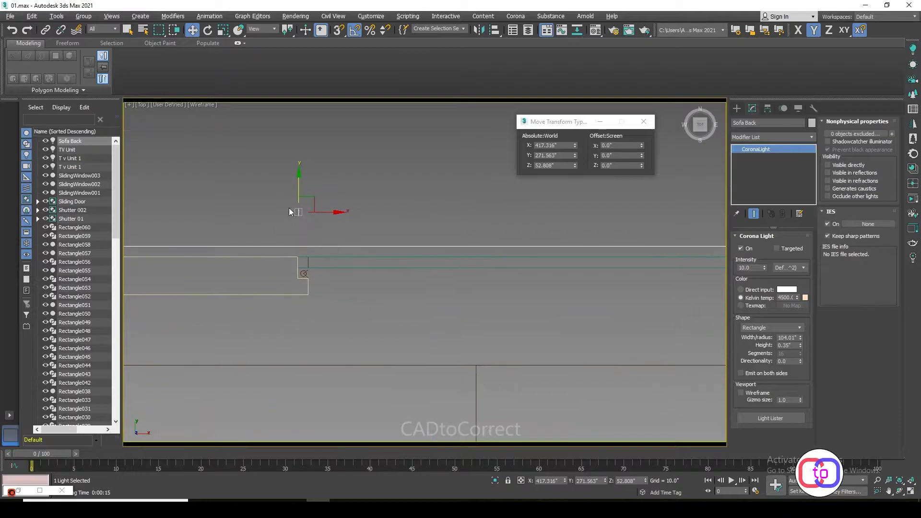
drag(289, 208, 324, 272)
scroll(324, 272, down, 3)
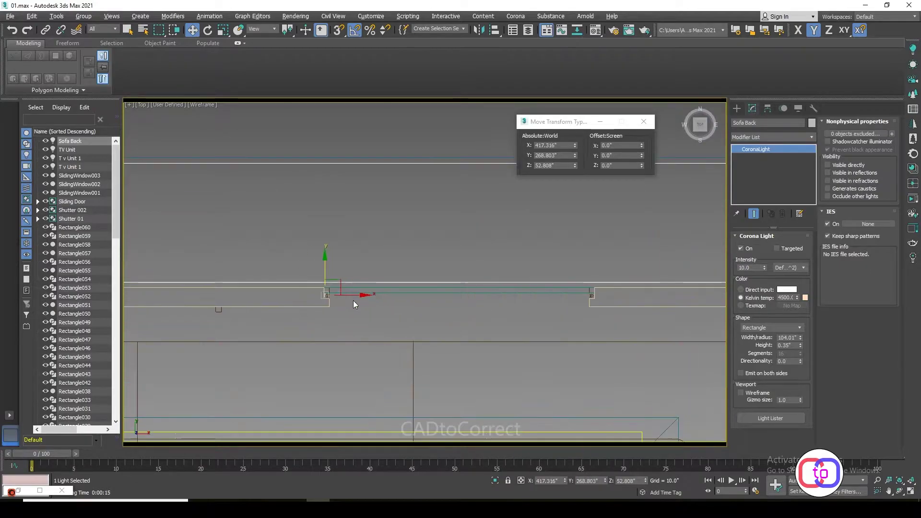
shift+drag(353, 300, 619, 301)
Confirm the instanced copy Sofa Back001 and accept the Mirror dialog.
click(436, 235)
click(461, 294)
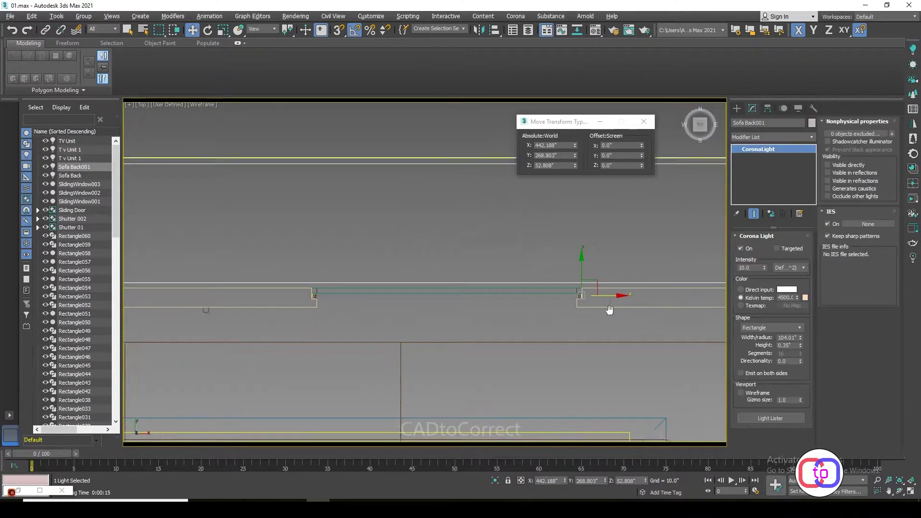
scroll(461, 278, up, 3)
click(479, 30)
click(445, 327)
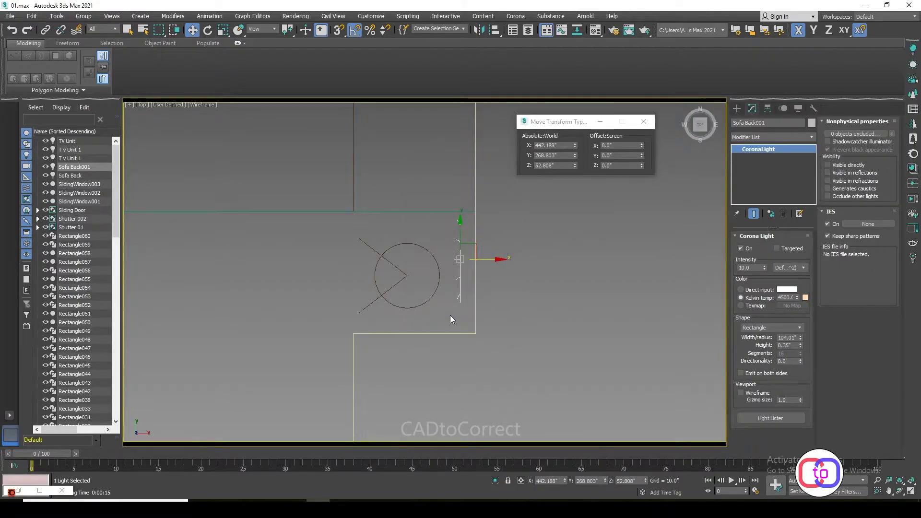
scroll(450, 315, down, 5)
scroll(467, 318, down, 3)
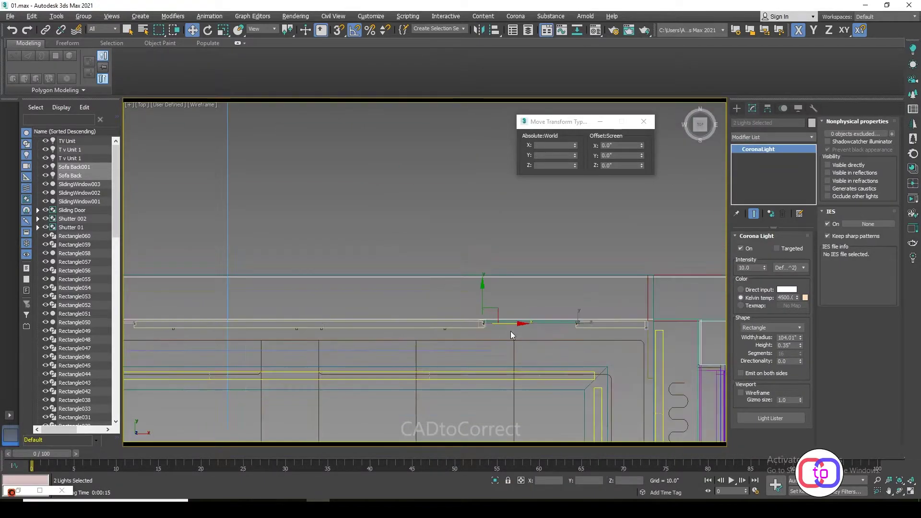
Copy both sofa-back lights further left as Sofa Back002 and Sofa Back003, then select Sofa Back002.
shift+drag(511, 331, 260, 331)
click(456, 294)
scroll(530, 277, up, 1)
scroll(531, 277, down, 3)
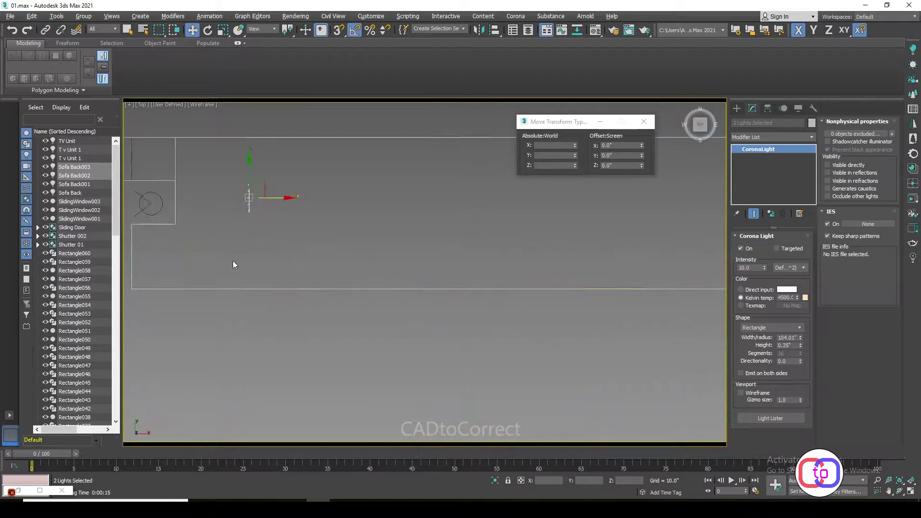
scroll(374, 298, up, 4)
click(412, 293)
scroll(411, 293, down, 3)
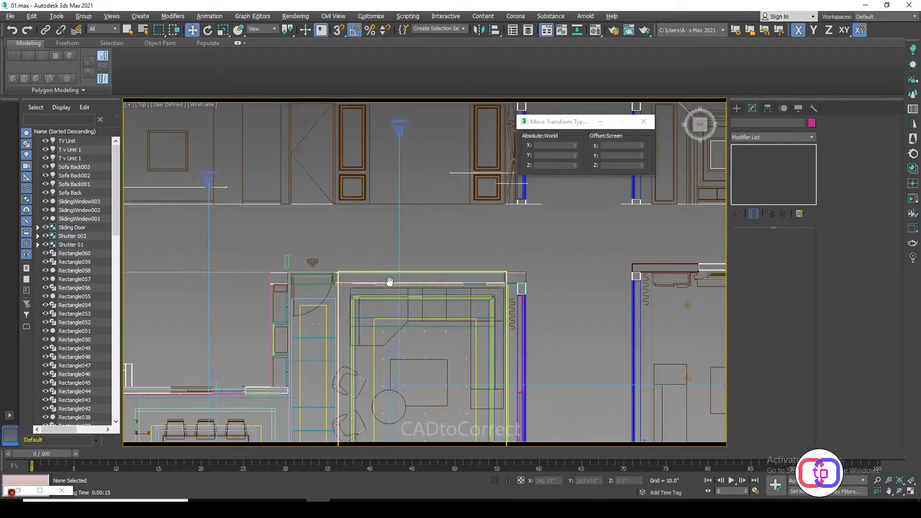
scroll(411, 293, down, 2)
scroll(261, 272, up, 5)
scroll(447, 246, down, 2)
scroll(356, 240, up, 4)
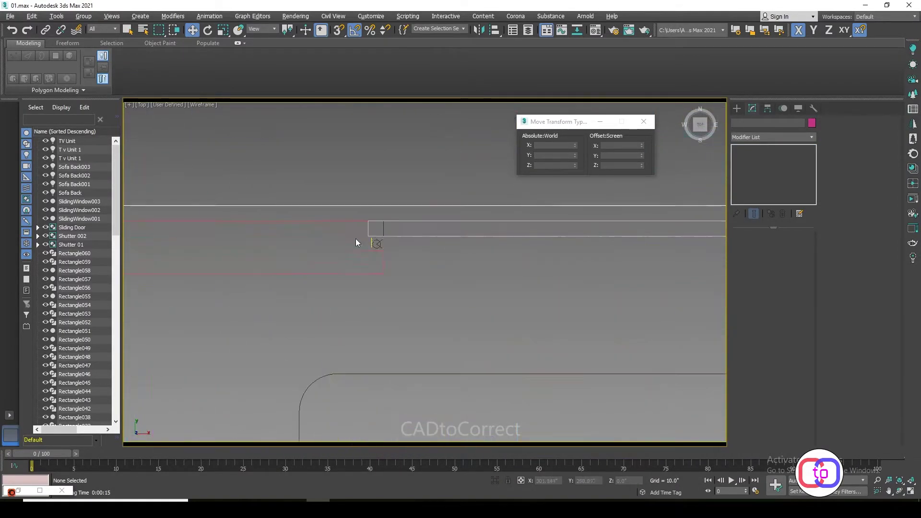
click(373, 247)
scroll(437, 199, down, 1)
scroll(470, 182, down, 1)
Copy a light onto the shoe rack corner and name it Shoe Rack.
shift+drag(470, 182, 251, 294)
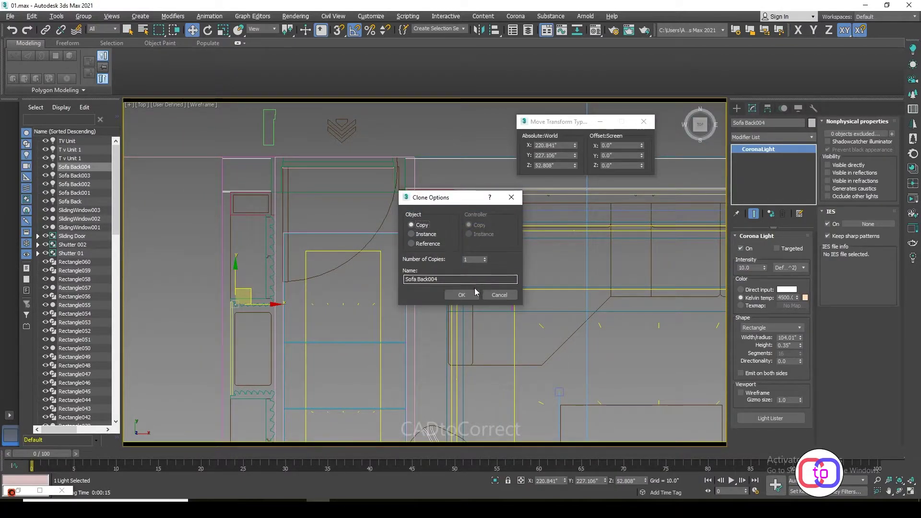
click(461, 295)
text(Shoe)
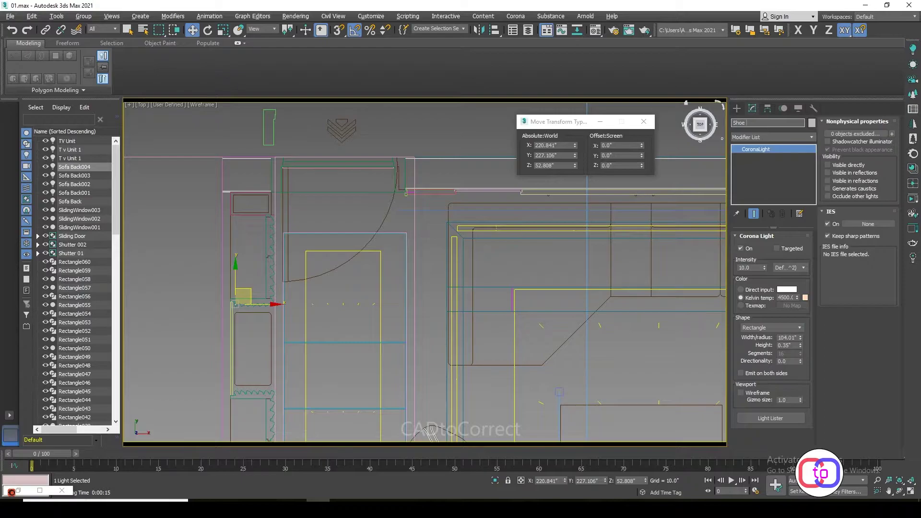
scroll(258, 267, up, 5)
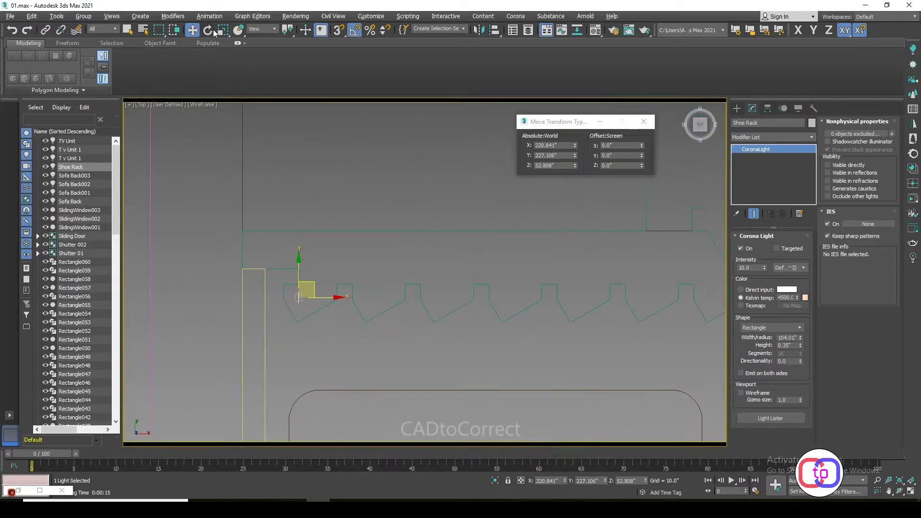
key(e)
key(w)
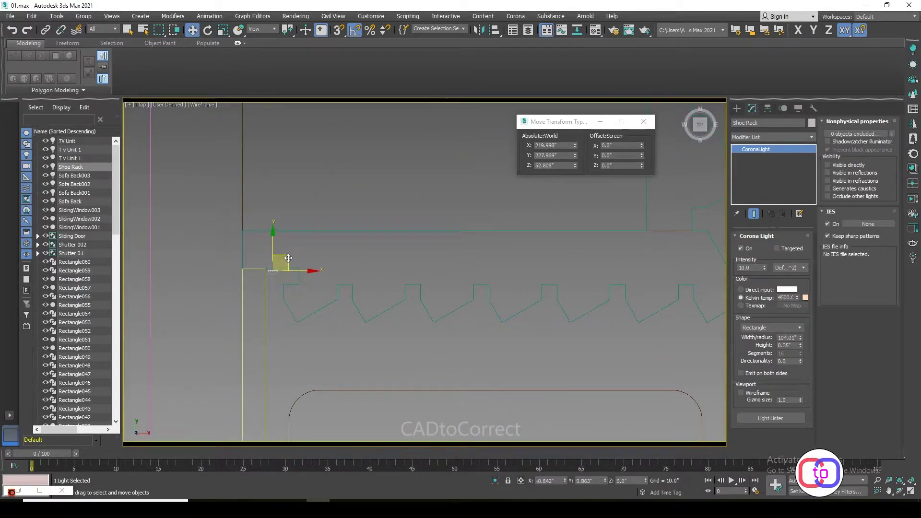
middle_drag(300, 288, 293, 173)
Copy it down along the shoe rack as the rotated Shoe Rack001.
shift+drag(293, 173, 291, 355)
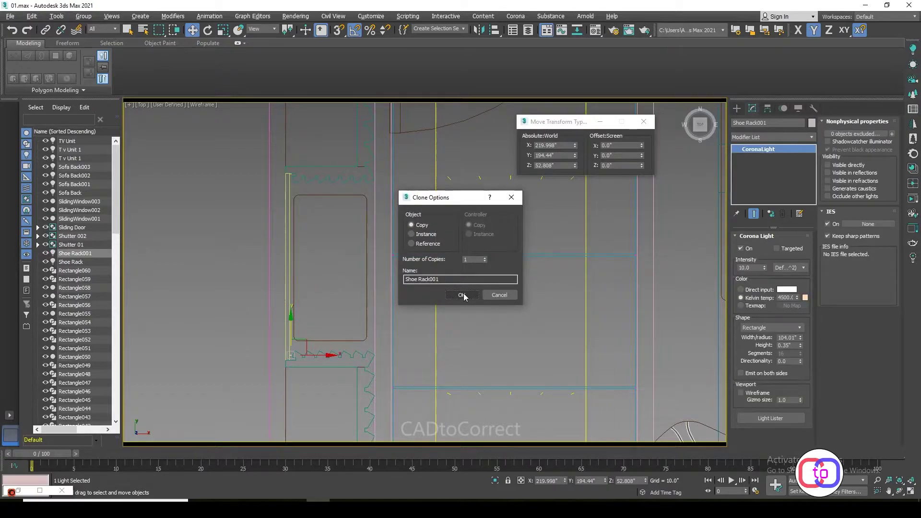
key(Return)
scroll(288, 375, up, 2)
scroll(288, 336, up, 3)
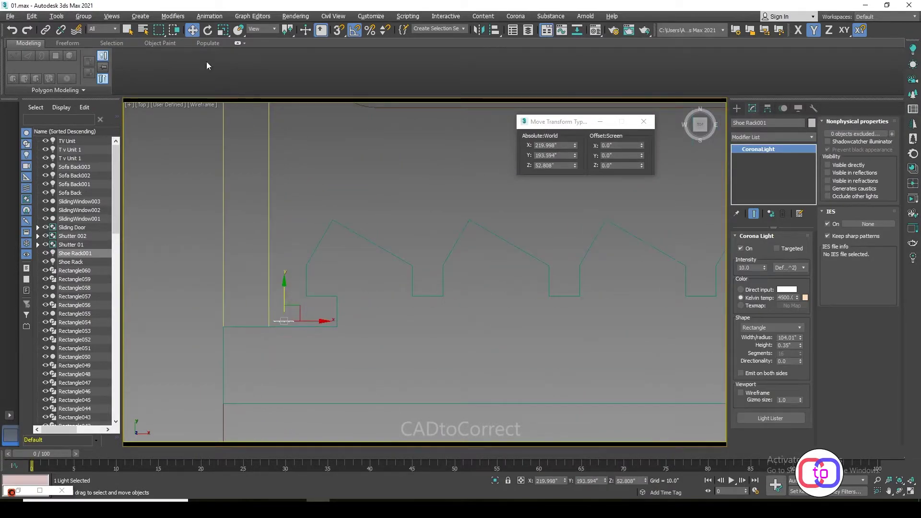
key(e)
scroll(330, 251, down, 3)
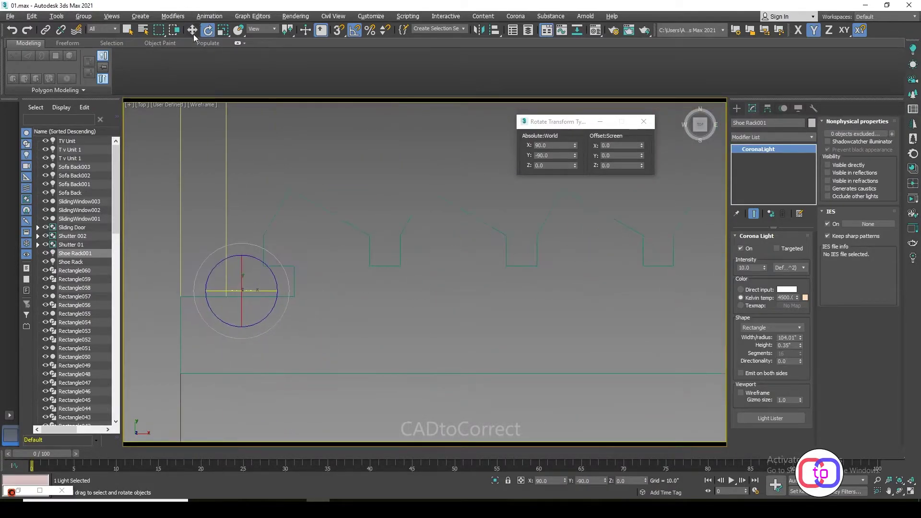
key(w)
Deselect and view the scene through CoronaCamera002.
click(352, 223)
key(c)
key(Return)
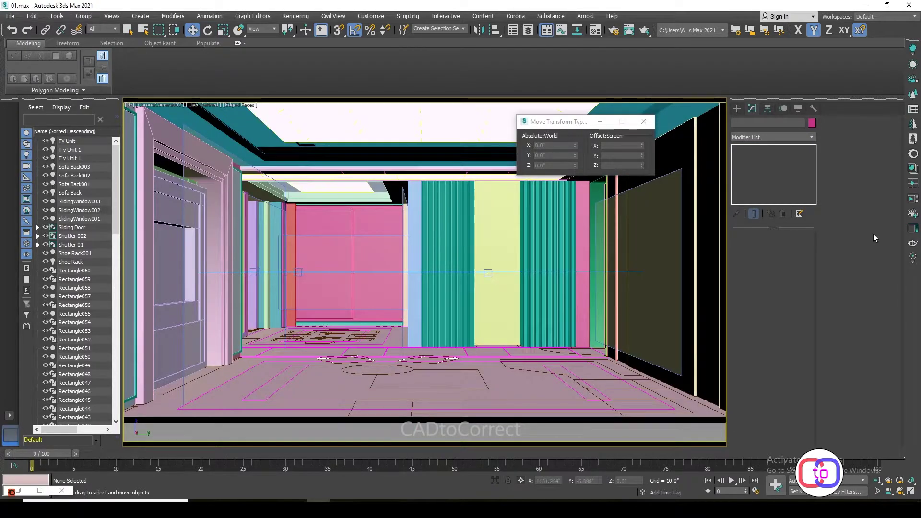
Start Corona interactive rendering from the CoronaCamera002 view.
key(c)
key(Return)
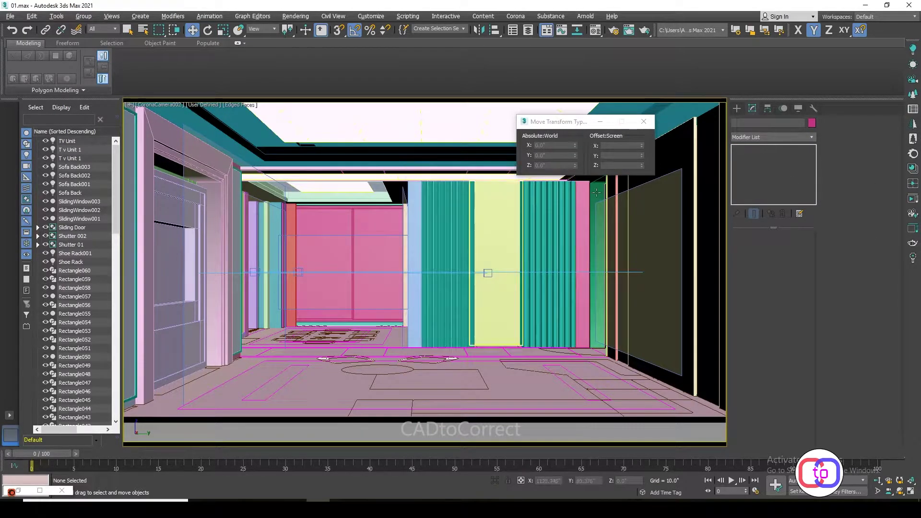
key(shift+q)
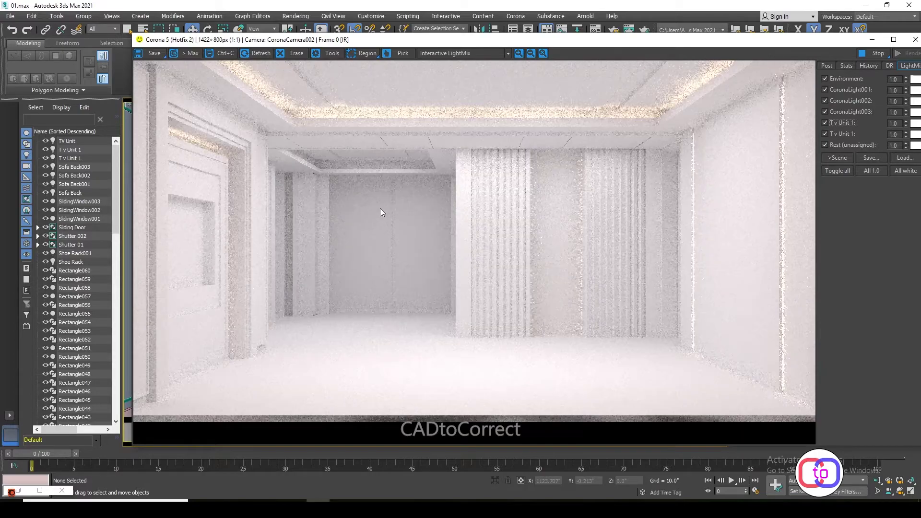
Cycle the interactive render through CoronaCamera001, 003 and 004, ending on CoronaCamera005.
key(c)
double_click(462, 186)
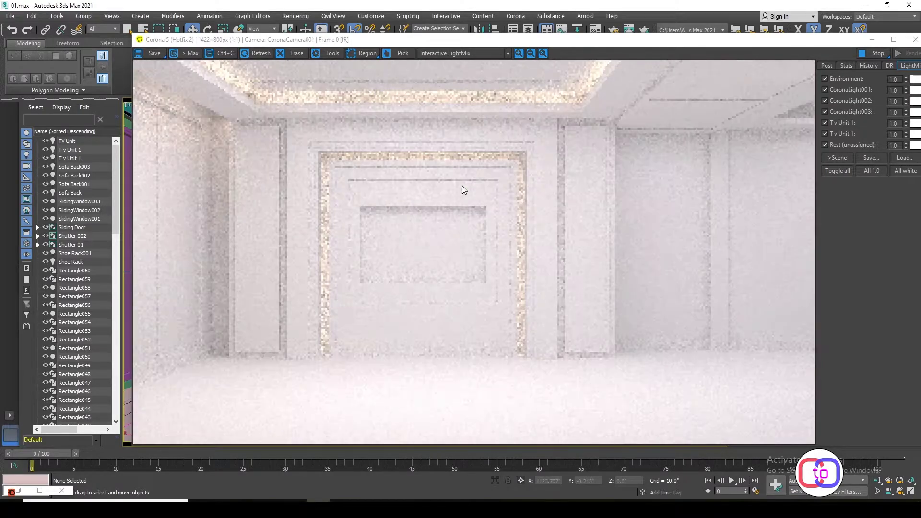
key(c)
double_click(452, 191)
key(c)
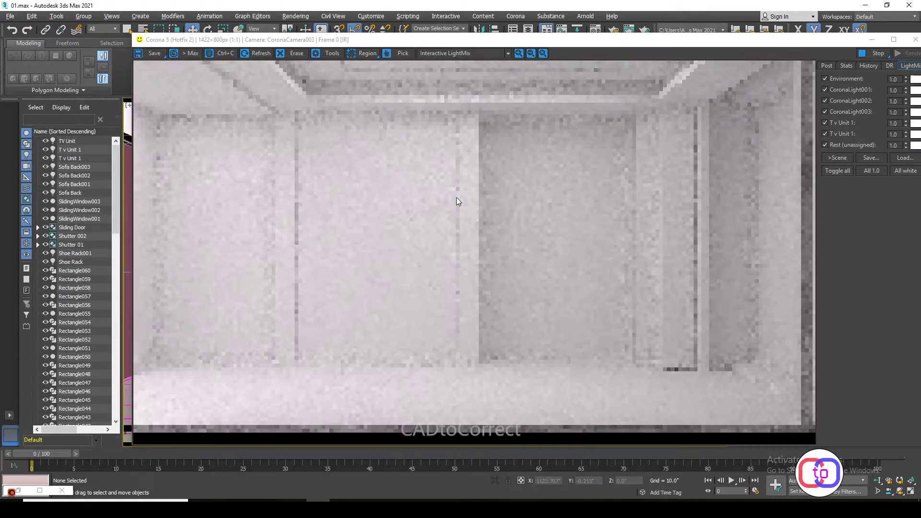
key(c)
double_click(454, 204)
key(c)
double_click(453, 209)
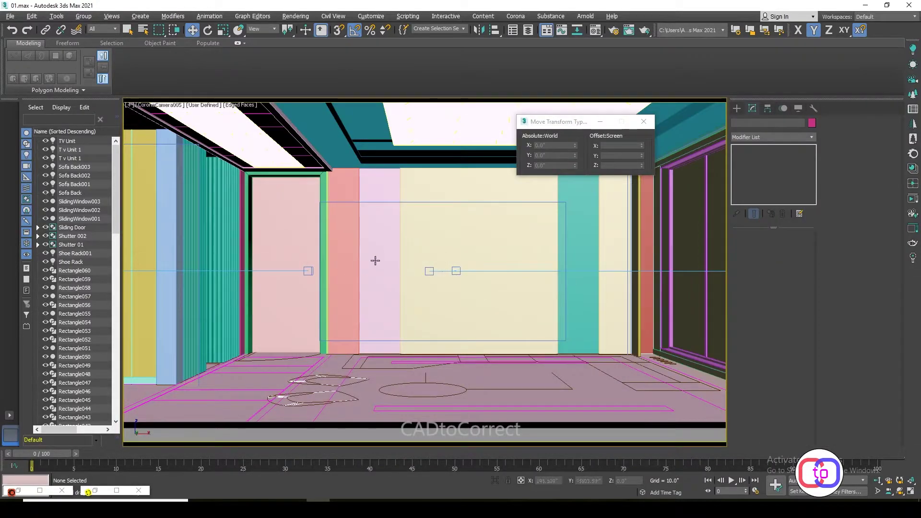
Limit selection to Lights and select the four Sofa Back strip lights in wireframe.
click(103, 29)
click(99, 58)
click(643, 122)
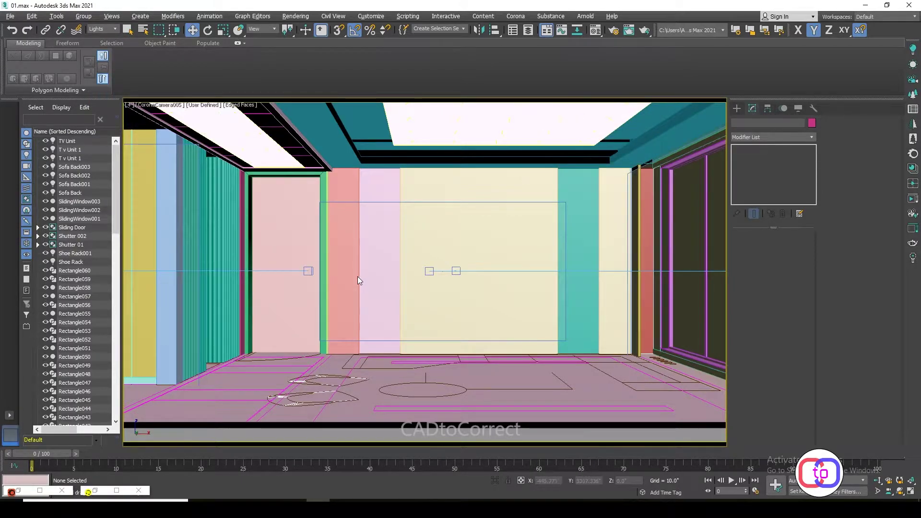
key(F3)
click(359, 266)
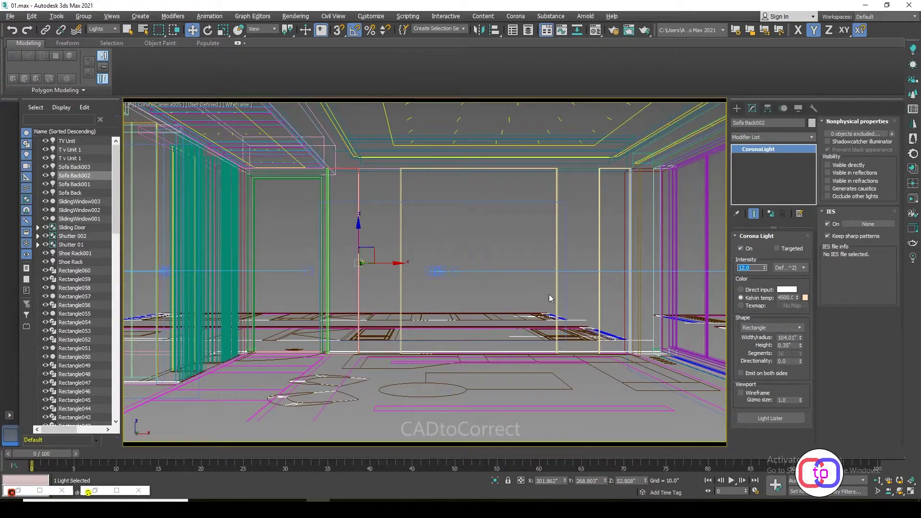
ctrl+click(400, 260)
ctrl+click(557, 254)
ctrl+click(600, 253)
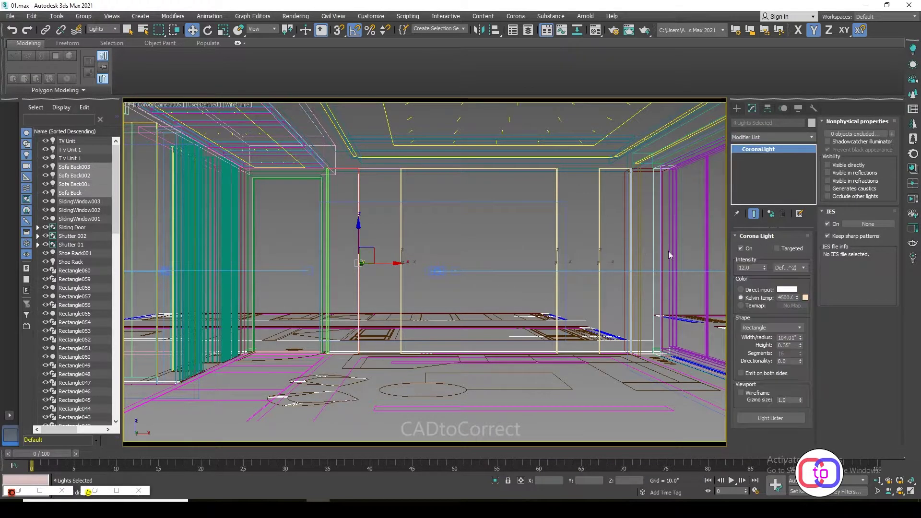
Widen the four Sofa Back strip lights to 105.05".
key(z)
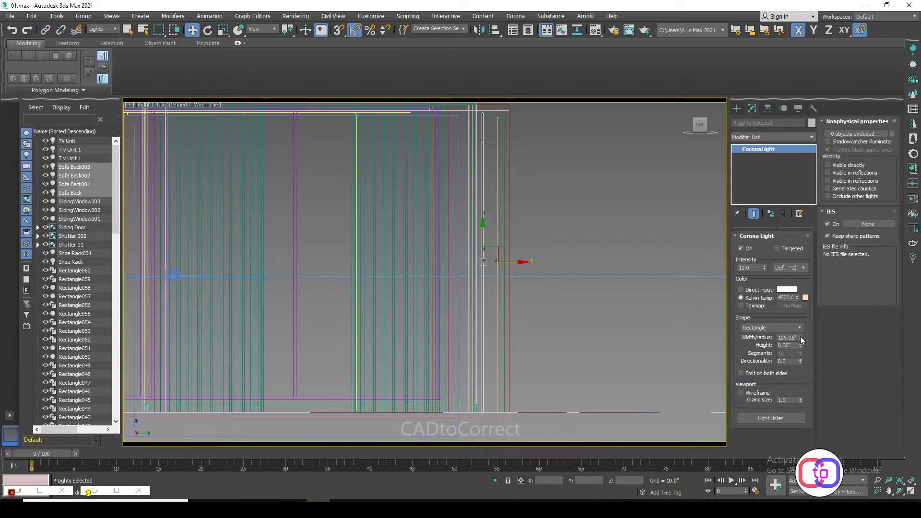
drag(484, 239, 485, 236)
key(t)
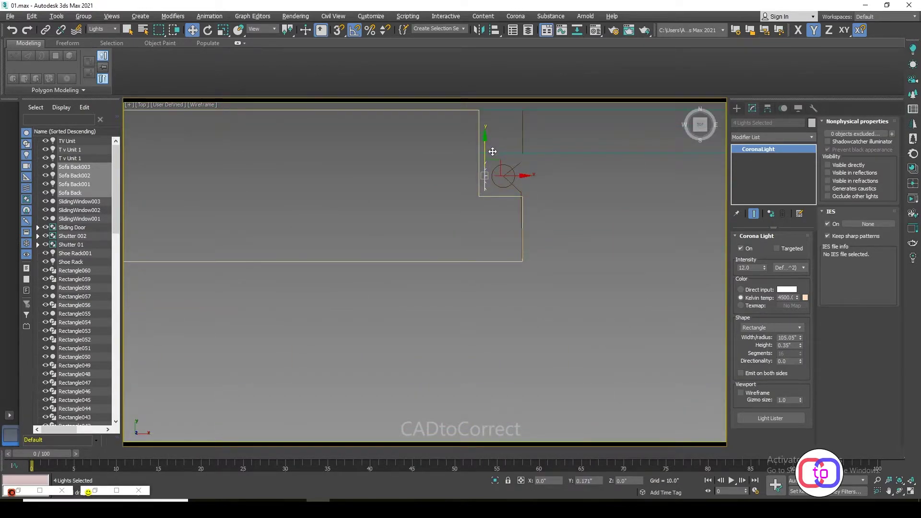
Switch to CoronaCamera005 and restore the minimized Corona frame buffer.
key(c)
double_click(459, 205)
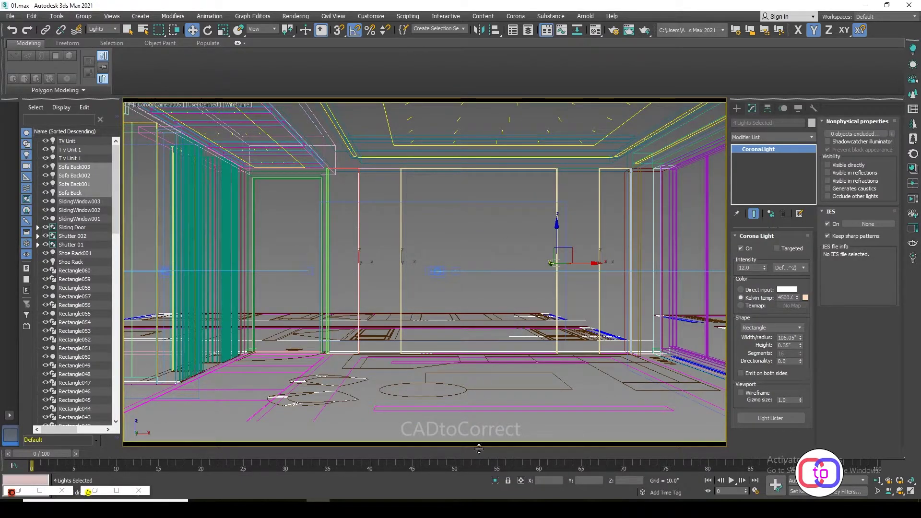
click(98, 489)
click(118, 424)
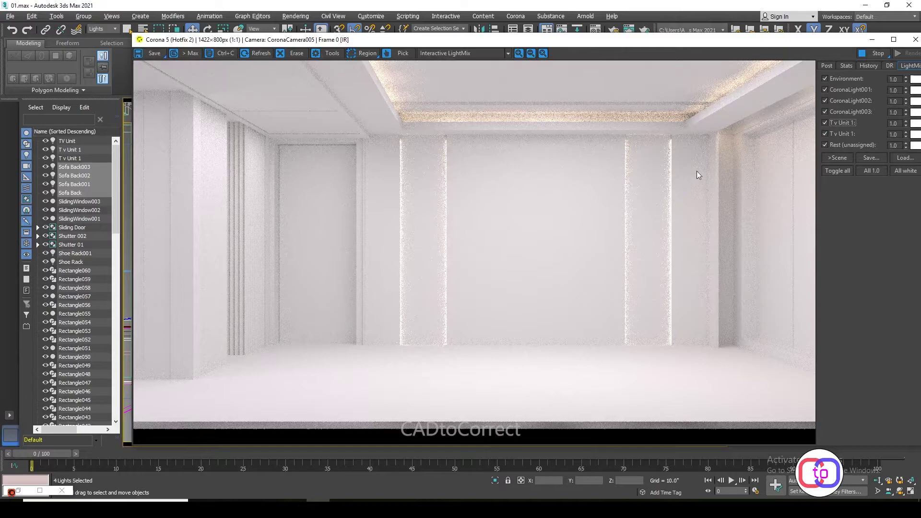
Resize the render window, then close and restart the interactive render.
click(893, 39)
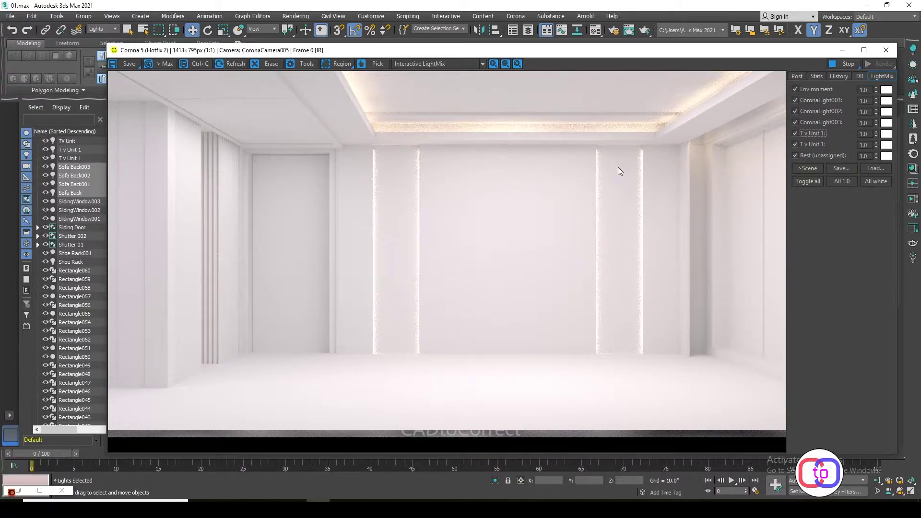
click(886, 49)
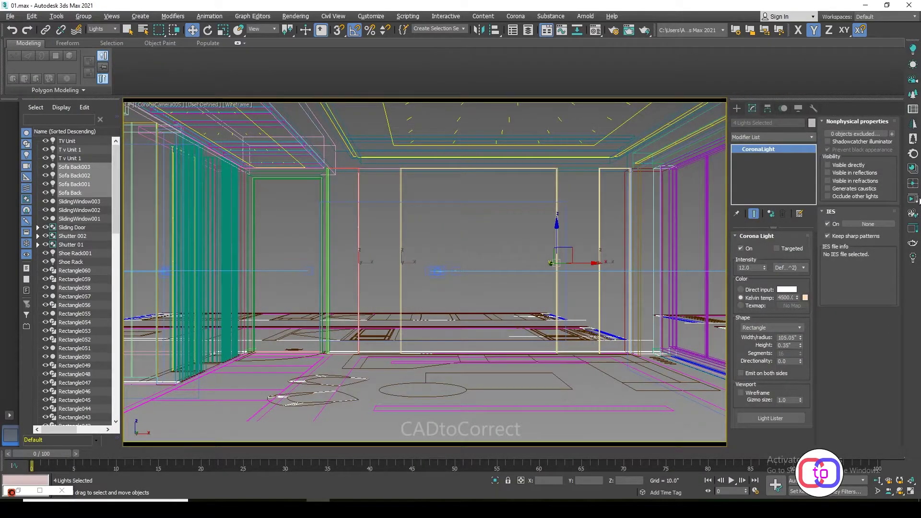
click(913, 198)
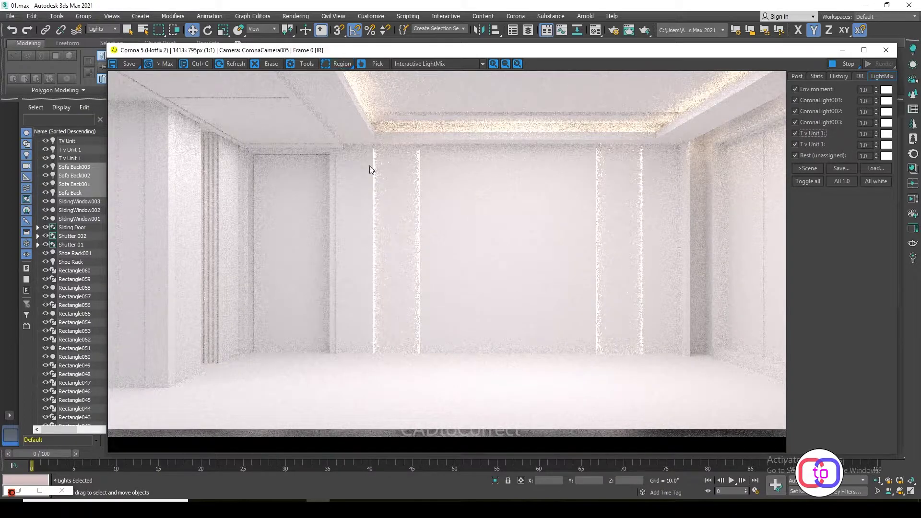
Render a region over the sofa-wall strips and zoom in and out to inspect their glow.
click(339, 64)
drag(349, 115, 461, 209)
scroll(420, 166, up, 2)
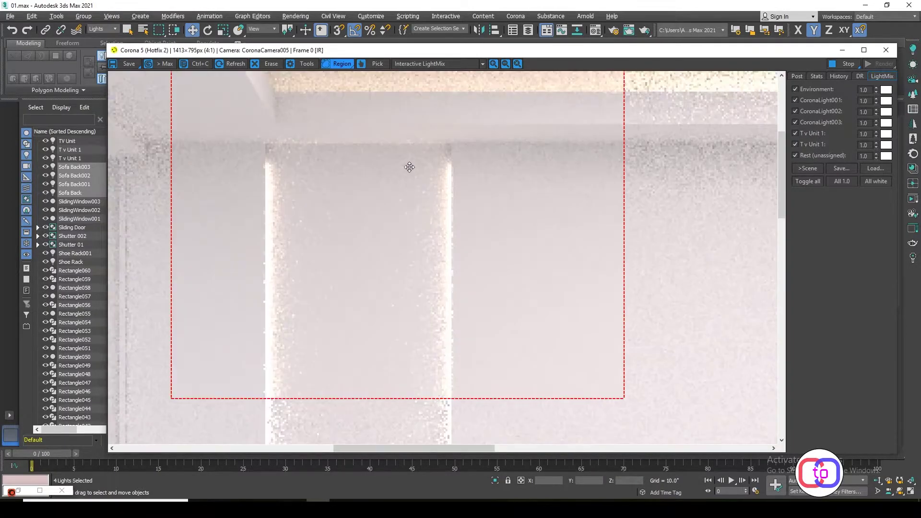
drag(410, 169, 434, 228)
scroll(413, 185, down, 2)
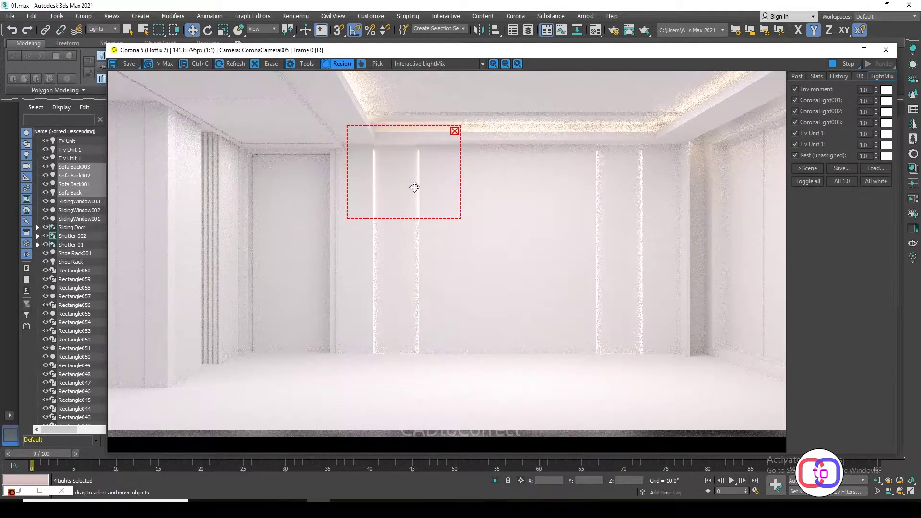
scroll(409, 181, up, 2)
scroll(426, 238, down, 1)
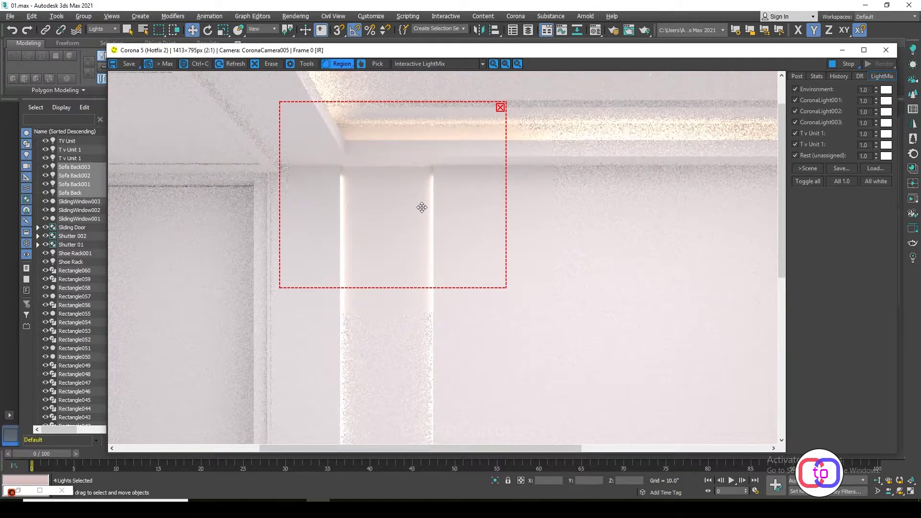
scroll(420, 262, down, 1)
scroll(405, 360, up, 2)
scroll(406, 342, down, 1)
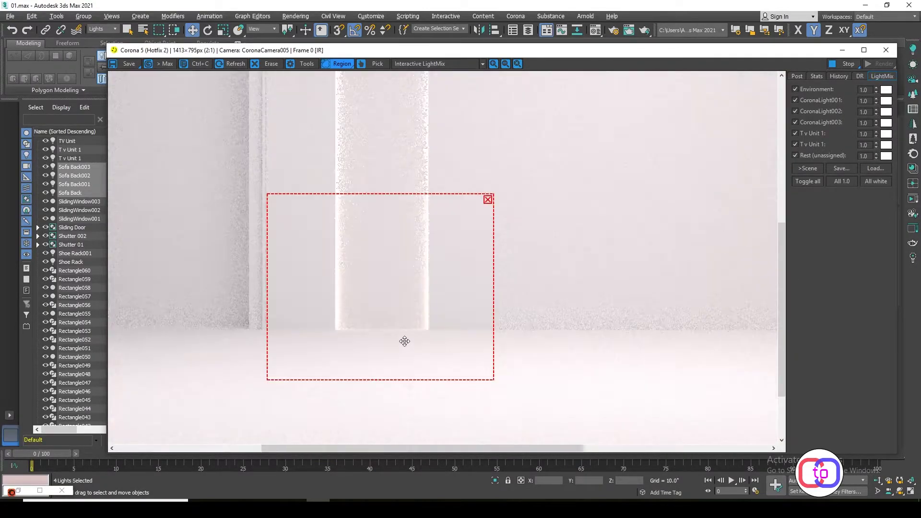
scroll(405, 342, down, 1)
scroll(407, 288, up, 1)
scroll(407, 287, down, 1)
Close the render window and select the sofa back strip light in top view.
click(886, 50)
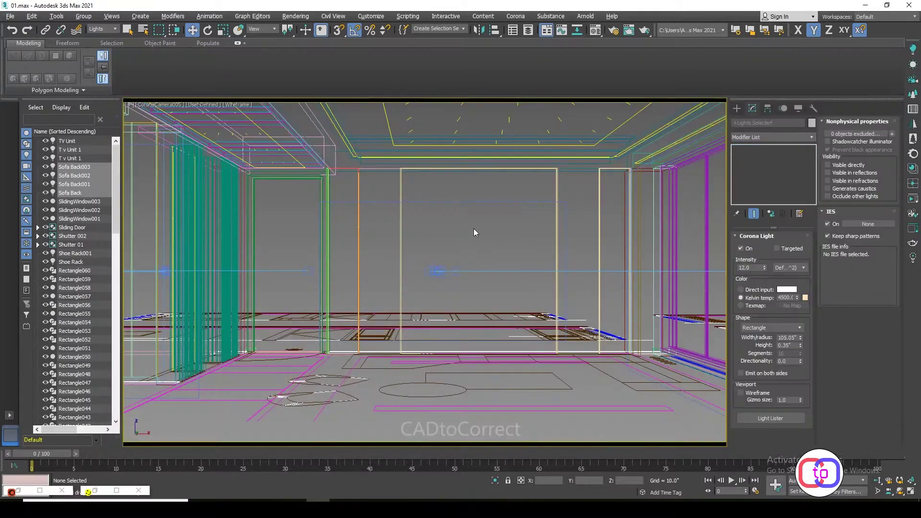
key(t)
scroll(460, 244, down, 2)
scroll(462, 249, up, 2)
click(483, 247)
scroll(494, 255, down, 1)
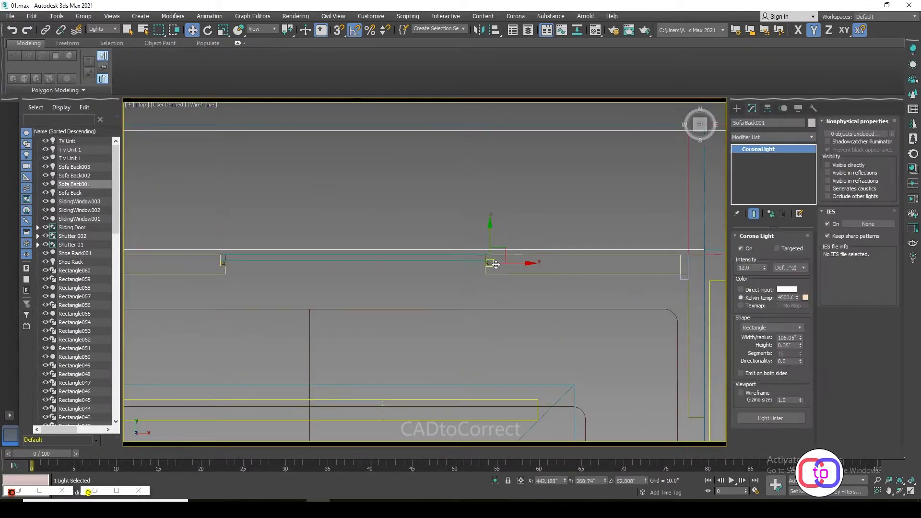
scroll(509, 244, up, 1)
scroll(528, 287, down, 1)
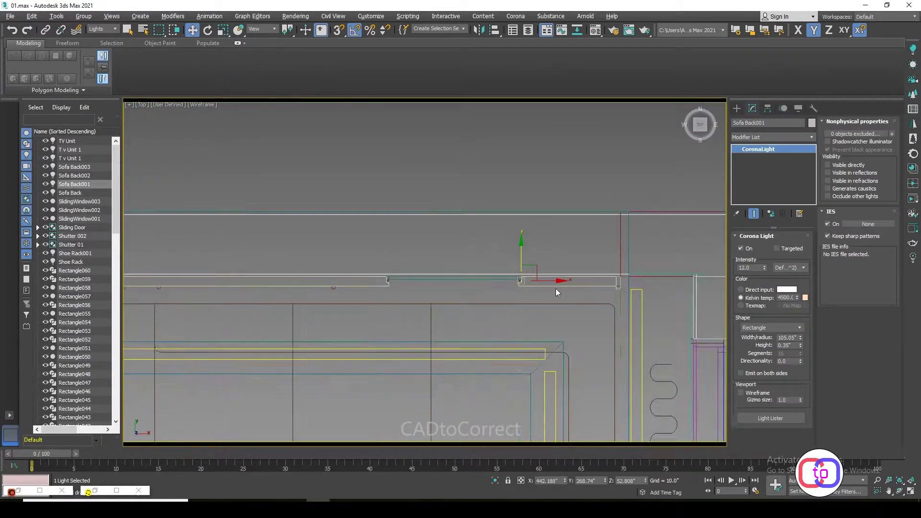
scroll(555, 289, down, 2)
Set the selection filter to All and isolate the sofa-back light with its neighbouring wall objects.
click(103, 28)
click(99, 40)
click(526, 214)
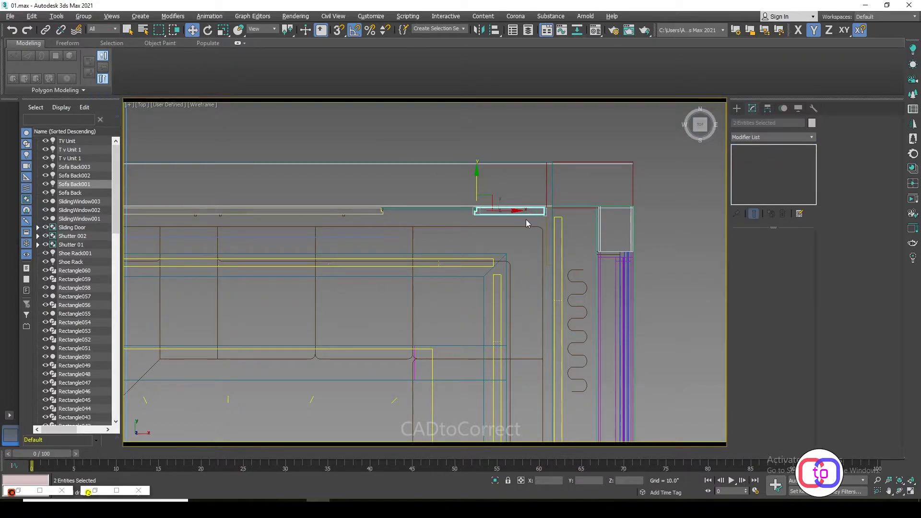
mouse_move(526, 220)
alt+middle_down()
mouse_move(554, 137)
mouse_move(583, 226)
alt+middle_up()
ctrl+click(554, 136)
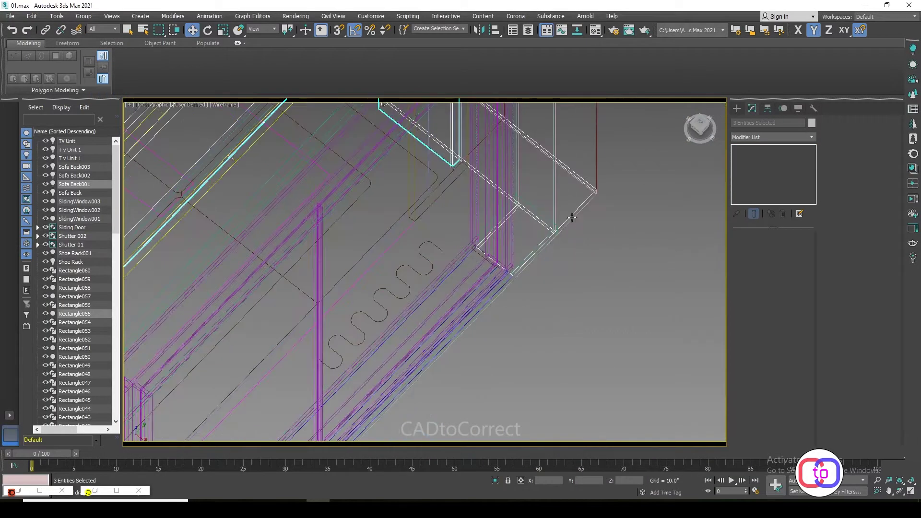
key(alt+q)
click(686, 138)
click(571, 204)
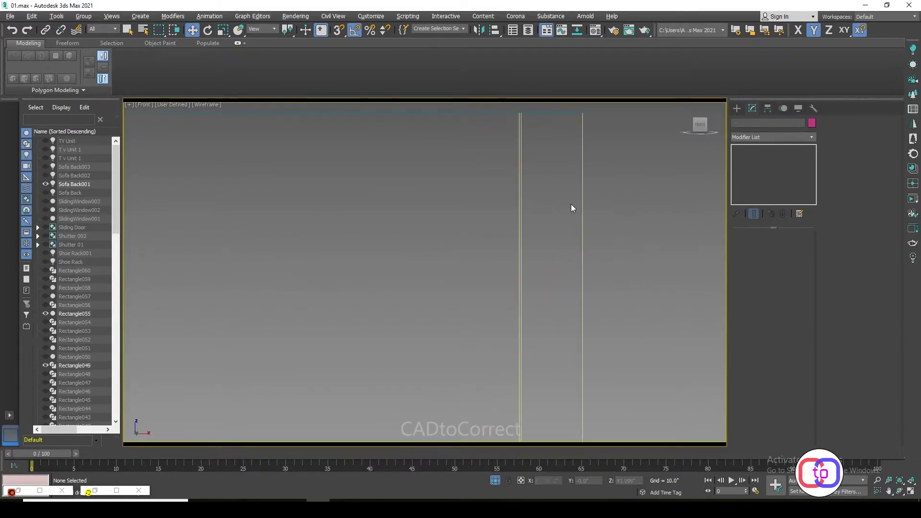
scroll(559, 317, down, 3)
scroll(579, 211, up, 5)
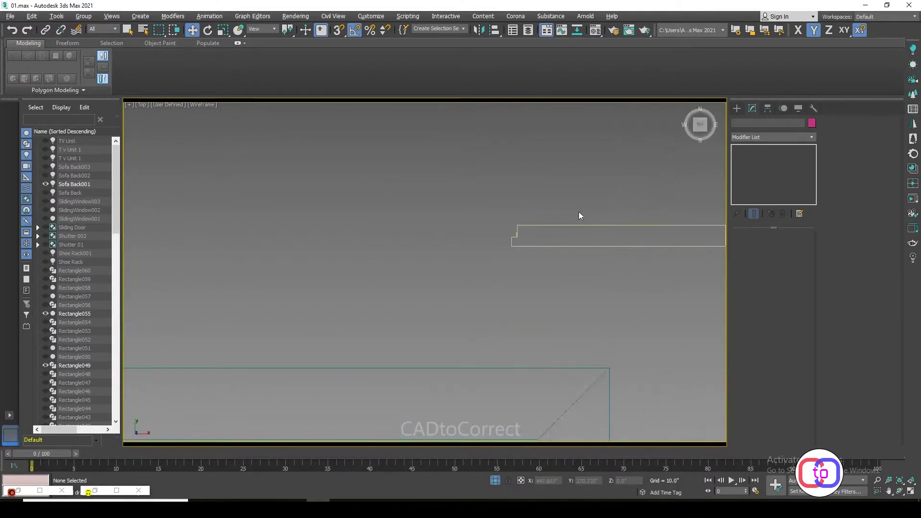
Try widening the sofa back strip light to about 108 in front view, then undo.
click(515, 211)
scroll(531, 250, up, 2)
key(f)
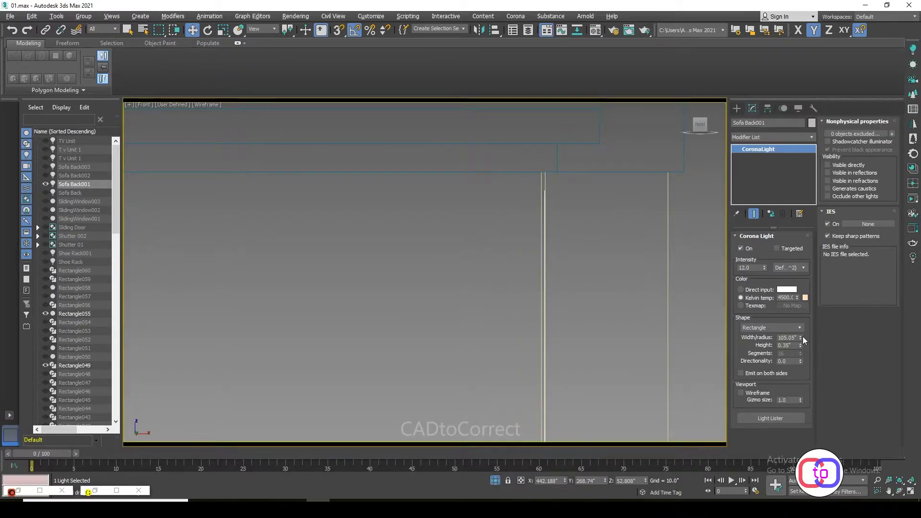
drag(800, 337, 800, 331)
mouse_move(545, 261)
middle_down()
mouse_move(553, 308)
mouse_move(580, 331)
middle_up()
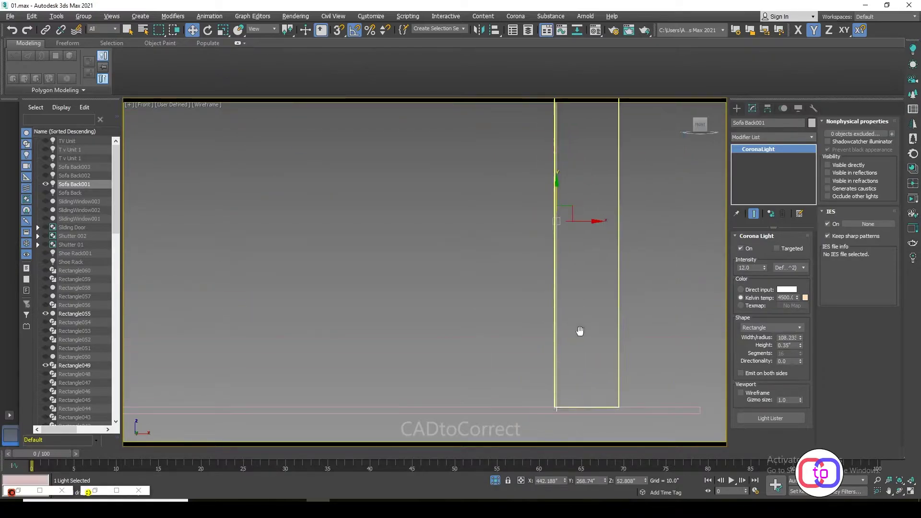
click(571, 331)
scroll(566, 333, up, 3)
key(ctrl+z)
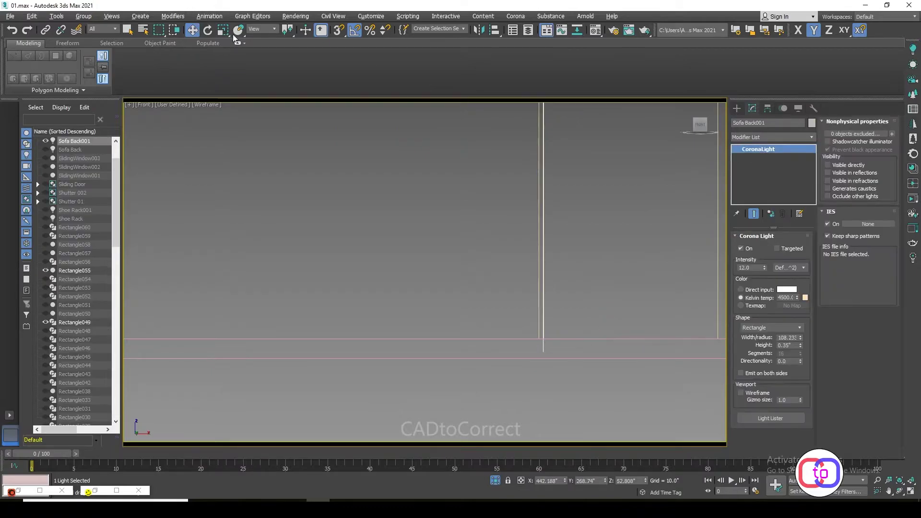
Set the sofa back light's Z to 54 and width to 106 via Transform Type-In.
key(F12)
text(54)
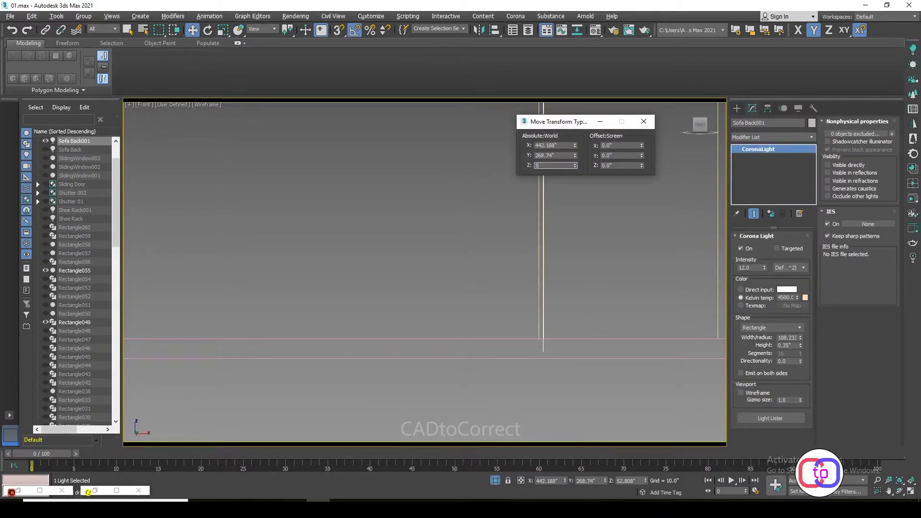
key(Return)
click(796, 338)
text(6)
key(Return)
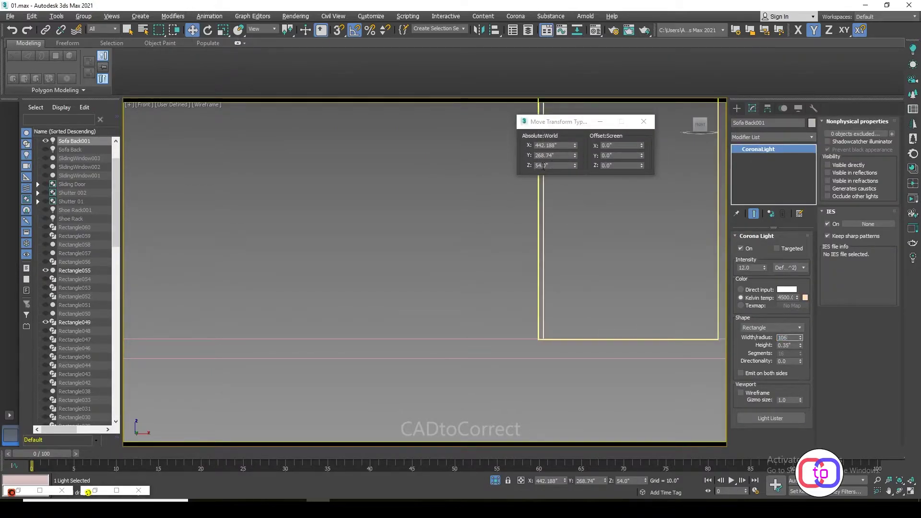
click(552, 165)
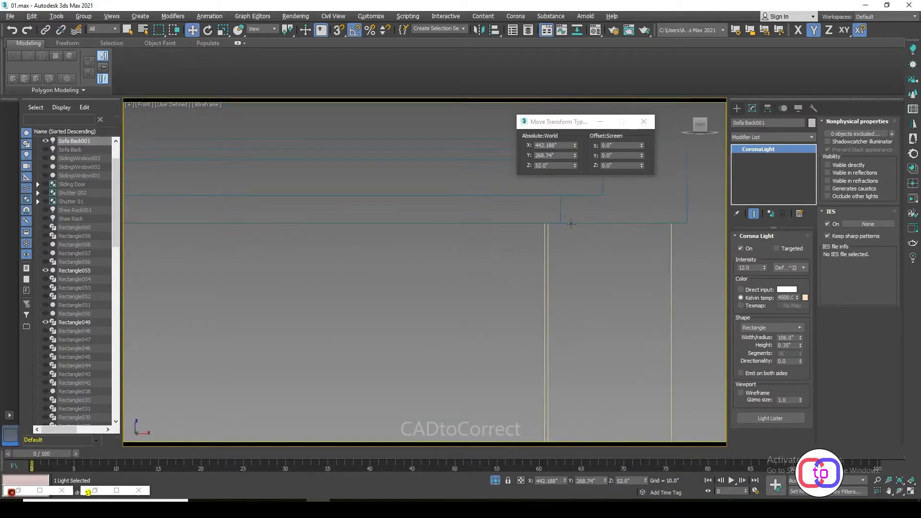
Re-enter 54 as the sofa back strip light's height.
scroll(559, 214, down, 3)
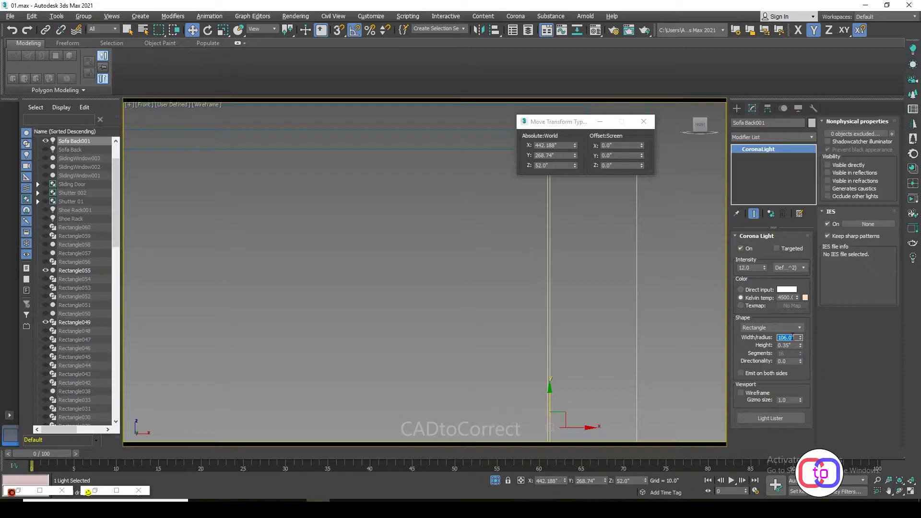
scroll(566, 308, up, 2)
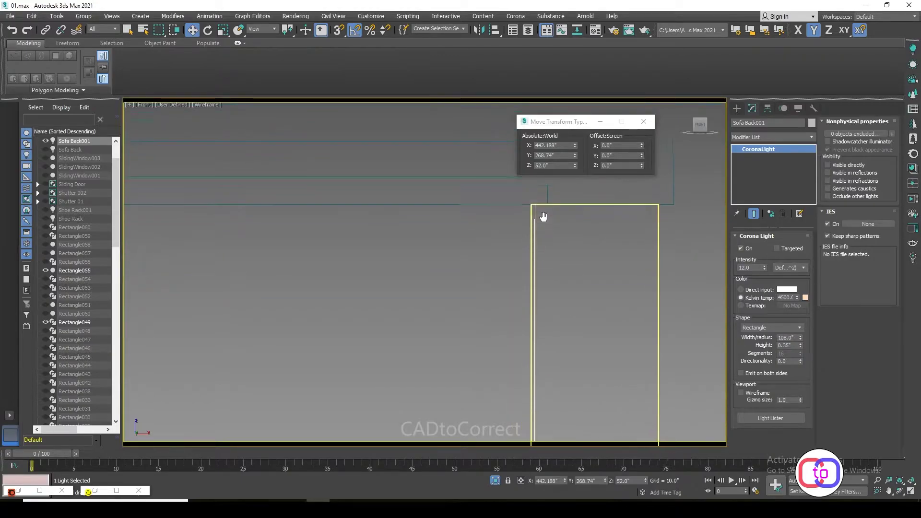
scroll(566, 308, down, 3)
click(554, 165)
text(54)
key(Return)
scroll(551, 274, down, 2)
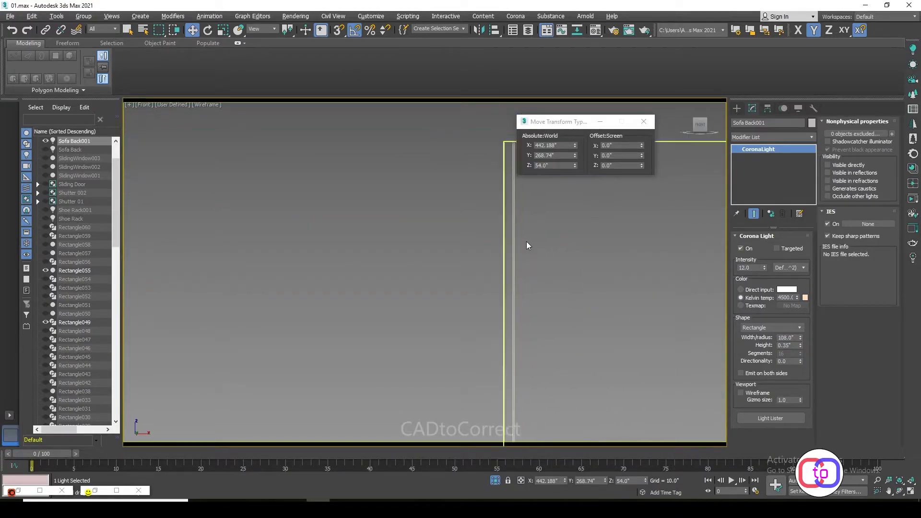
scroll(578, 398, up, 3)
scroll(488, 358, down, 3)
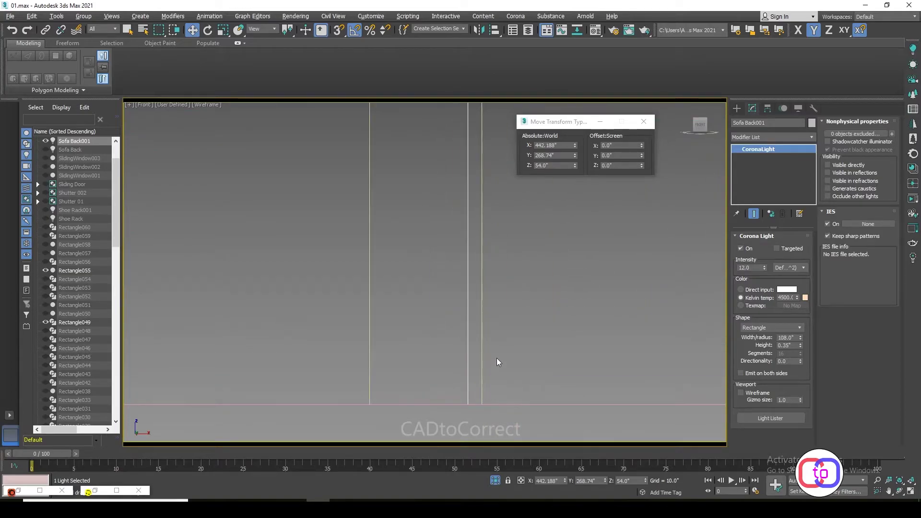
scroll(496, 354, up, 4)
scroll(508, 359, down, 3)
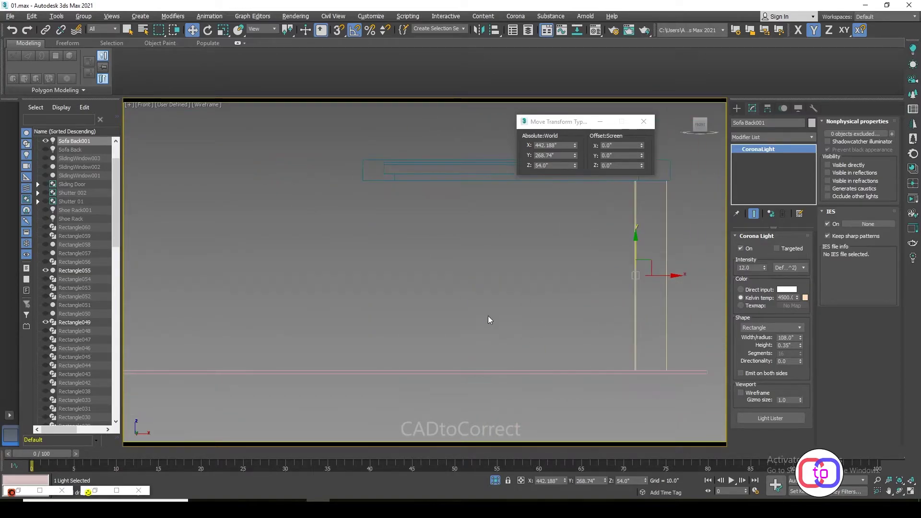
End isolation and set Sofa Back002's height to 54.
key(t)
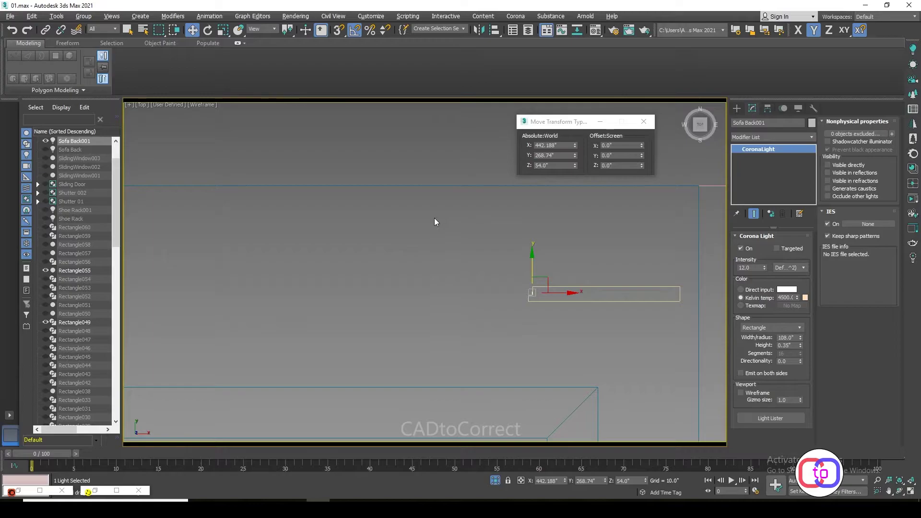
right_click(435, 222)
click(457, 185)
click(70, 149)
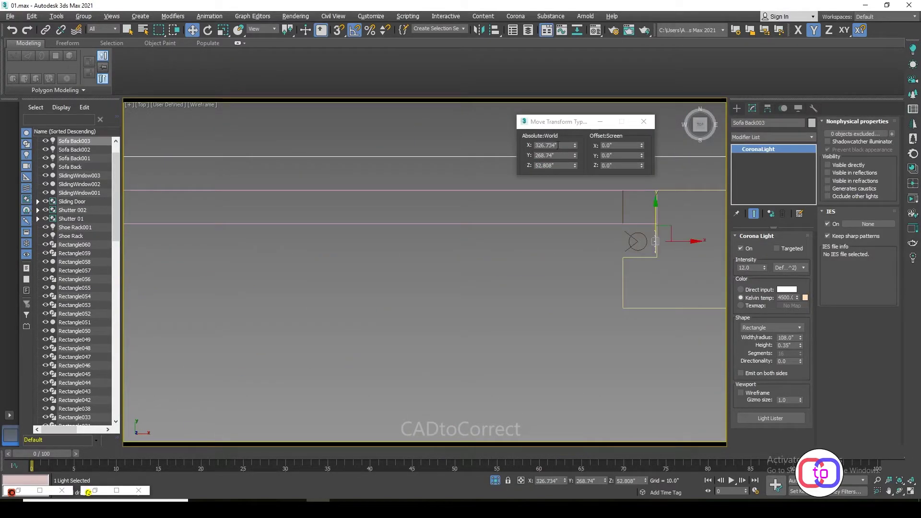
scroll(515, 300, up, 3)
click(480, 254)
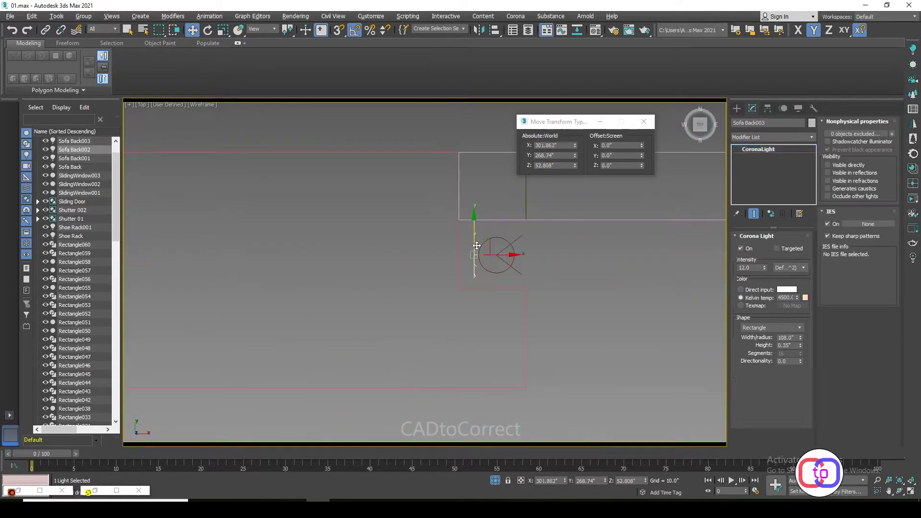
text(54)
key(Return)
Raise the Shoe Rack strip light to 54 and check the Sofa Back003 light.
scroll(486, 267, up, 5)
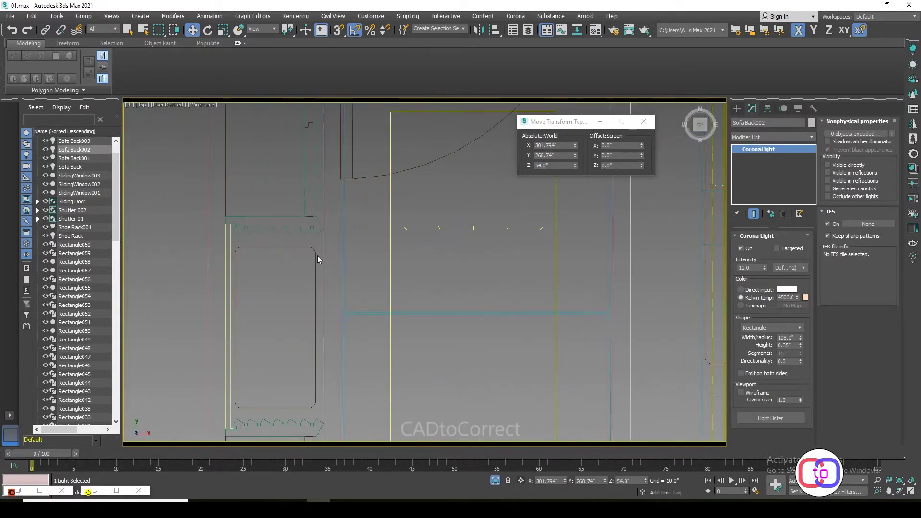
click(405, 211)
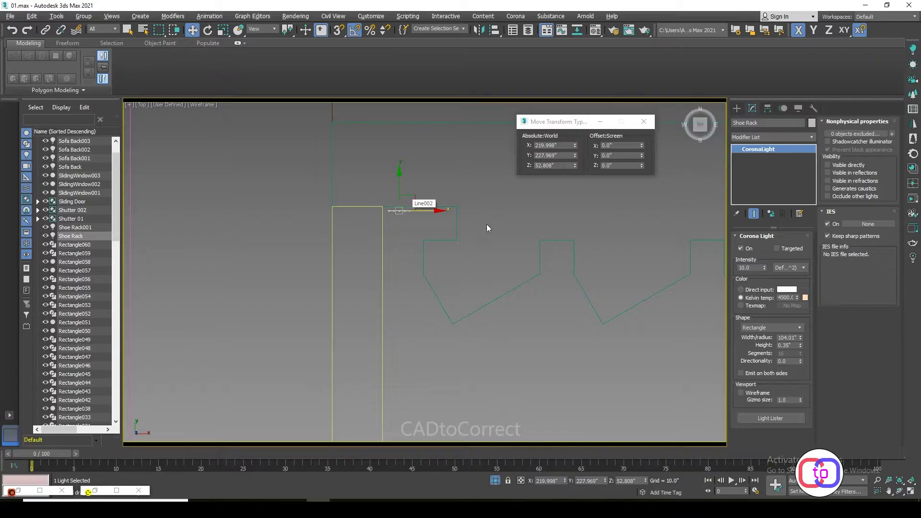
text(54)
key(Return)
scroll(432, 171, up, 2)
scroll(432, 192, up, 2)
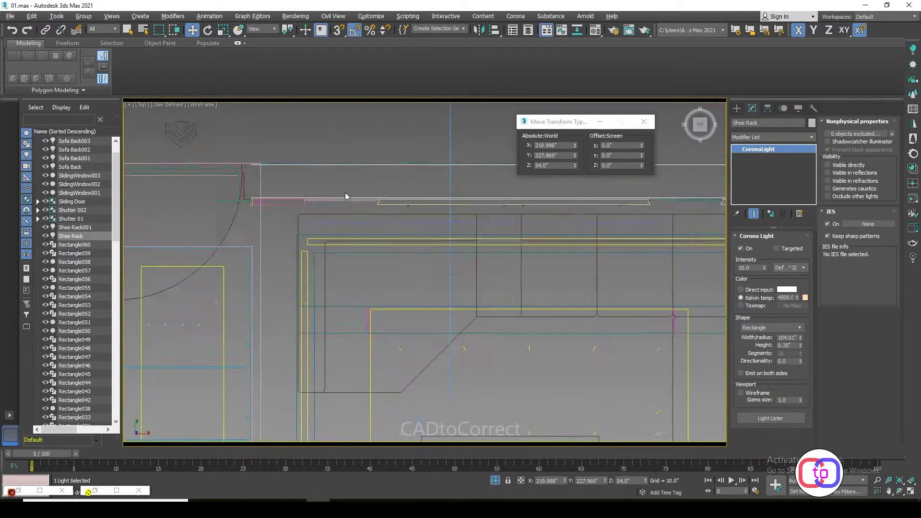
scroll(469, 245, up, 2)
click(465, 248)
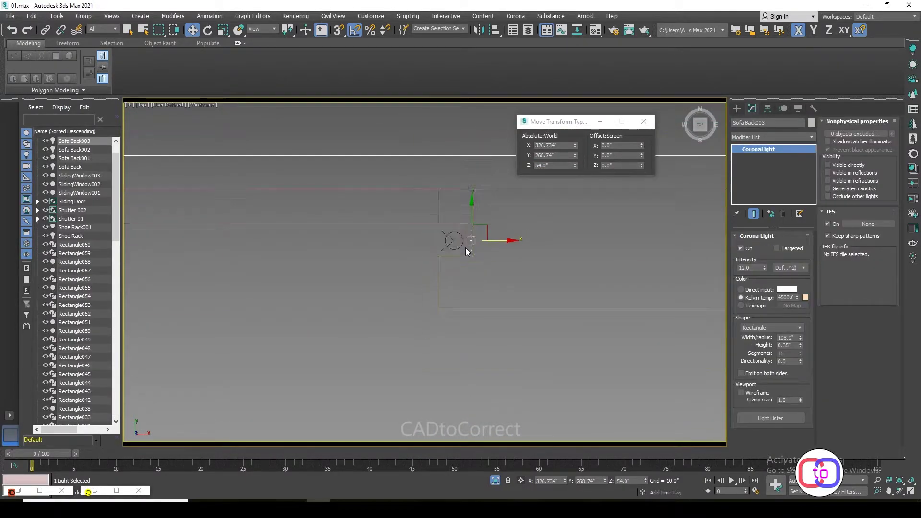
scroll(465, 247, up, 3)
mouse_move(465, 248)
middle_down()
mouse_move(583, 194)
mouse_move(370, 170)
middle_up()
Set the Shoe Rack light width to 108, check Shoe Rack001, then deselect and zoom out to the full plan.
click(360, 211)
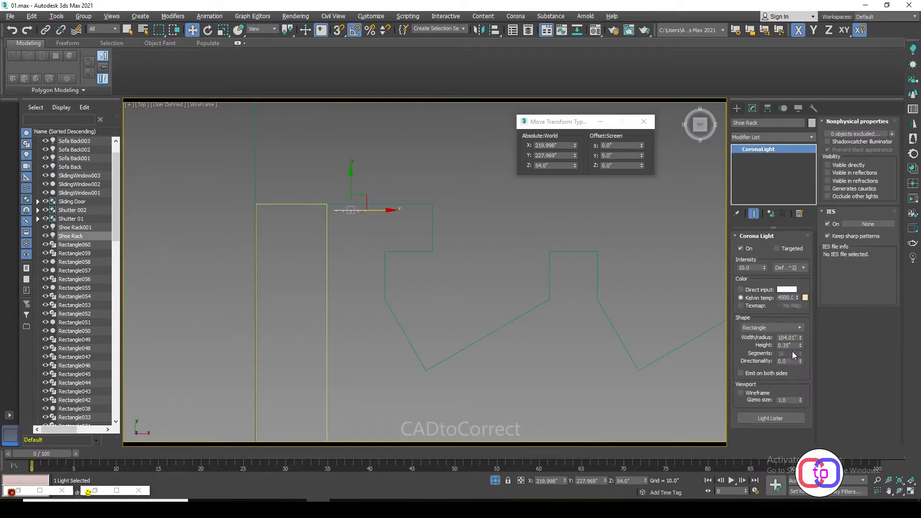
key(Return)
middle_drag(484, 155, 408, 268)
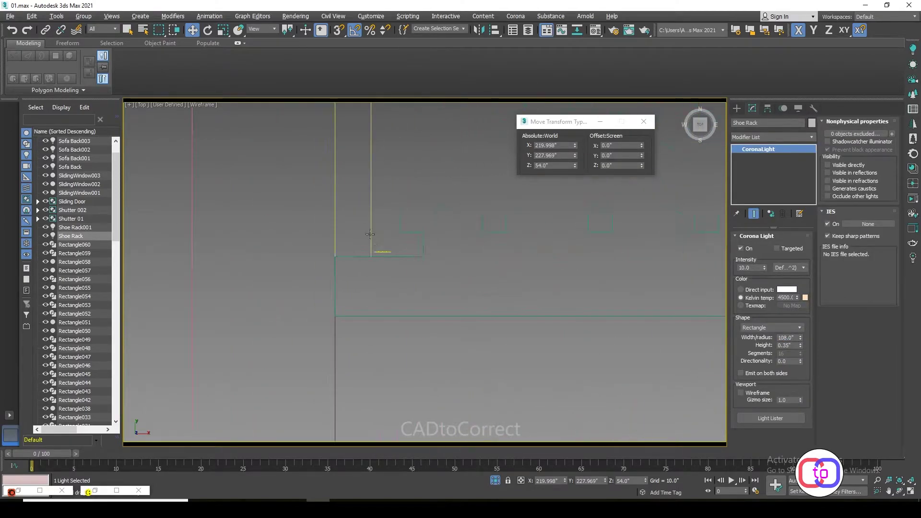
click(413, 270)
scroll(416, 271, down, 2)
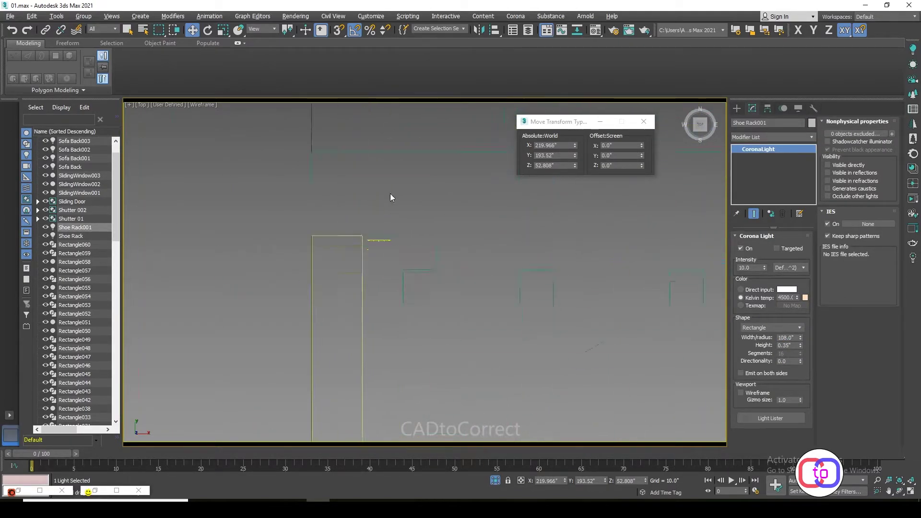
scroll(390, 194, up, 2)
click(370, 282)
middle_drag(599, 251, 465, 336)
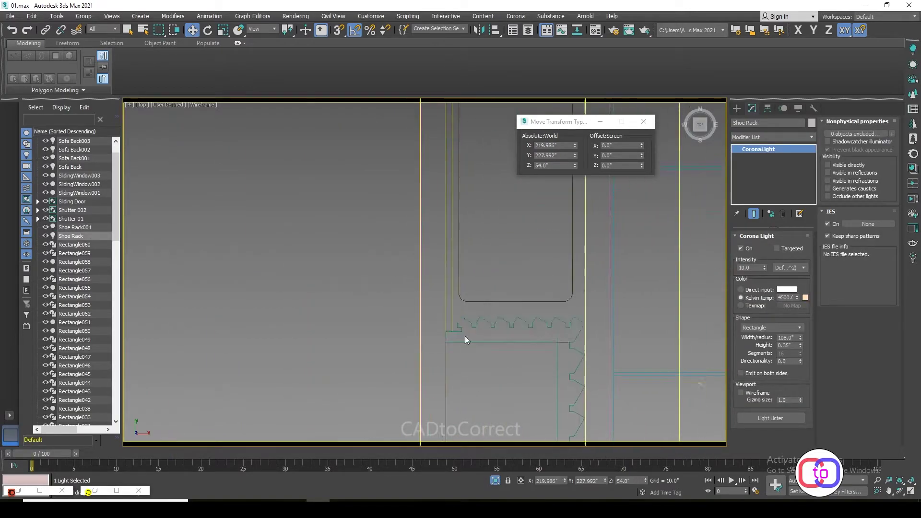
click(503, 244)
click(505, 261)
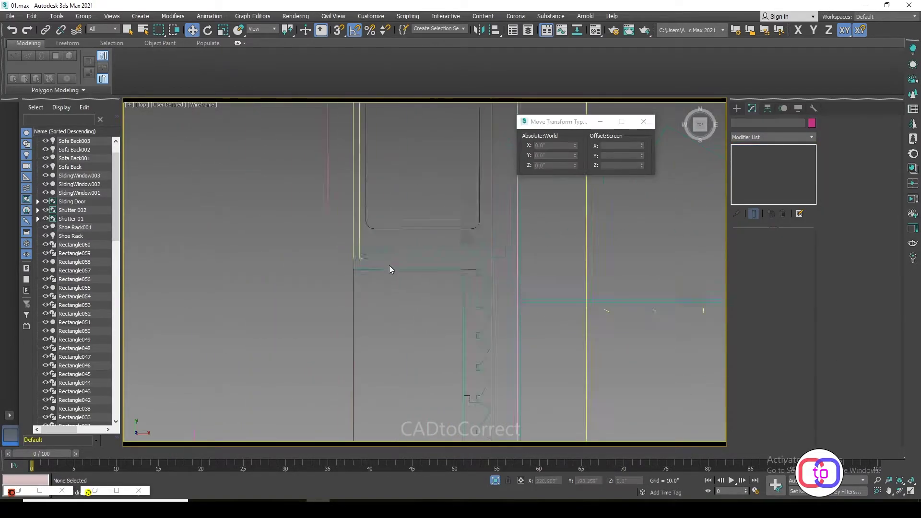
scroll(390, 266, down, 5)
middle_drag(520, 283, 474, 316)
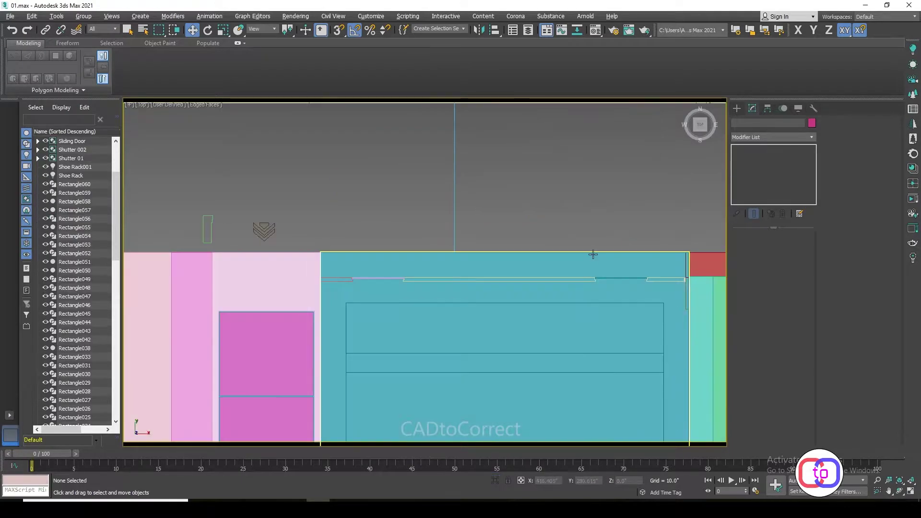
Set denoising to Corona High Quality and enable LUT plus Bloom and Glare in Render Setup.
key(F10)
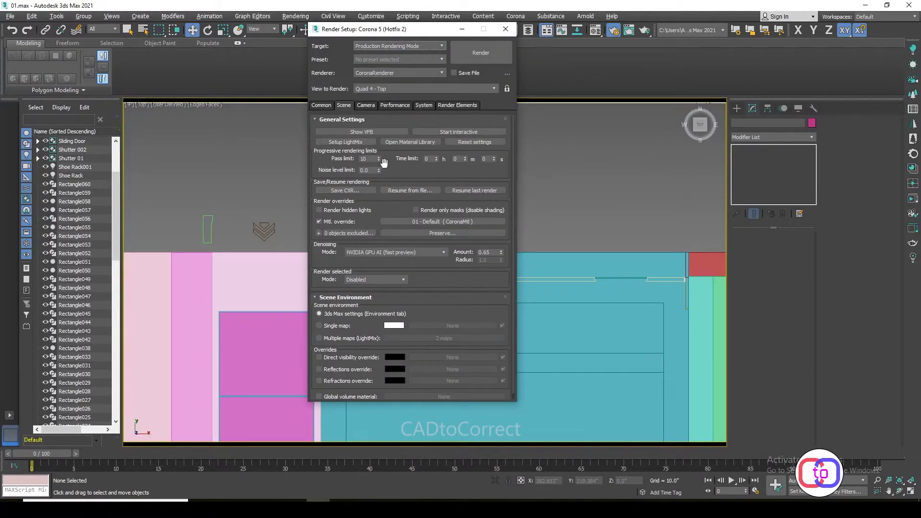
click(430, 254)
click(404, 285)
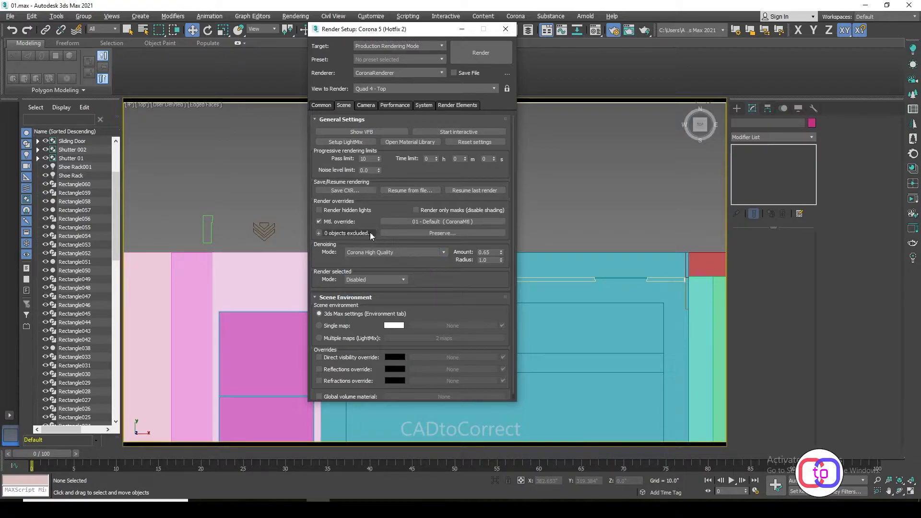
click(372, 107)
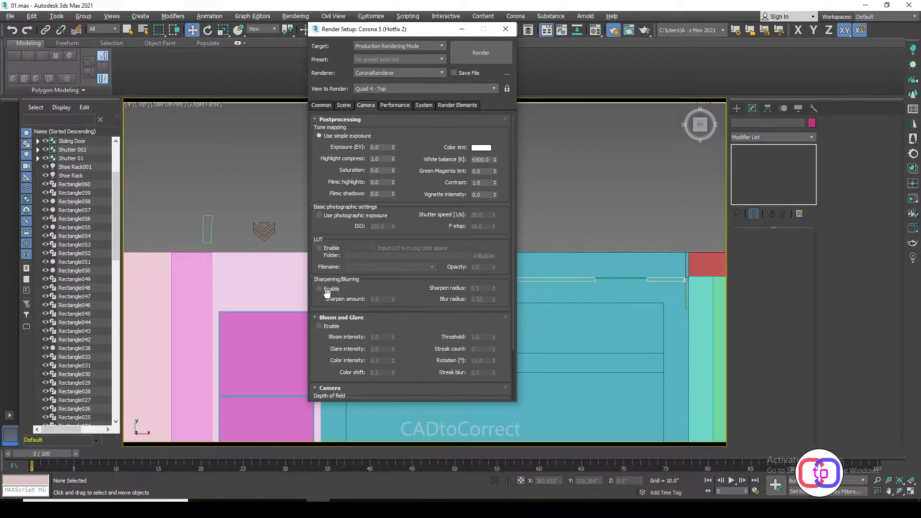
click(344, 105)
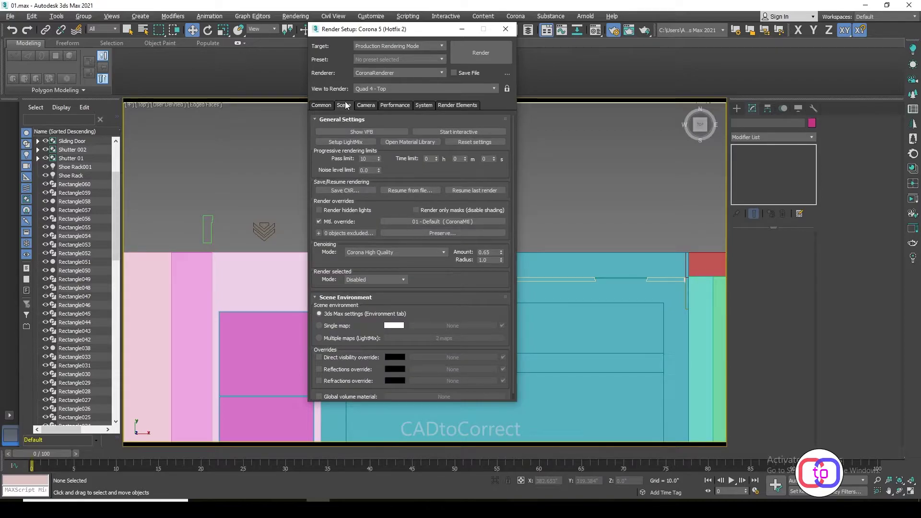
click(366, 105)
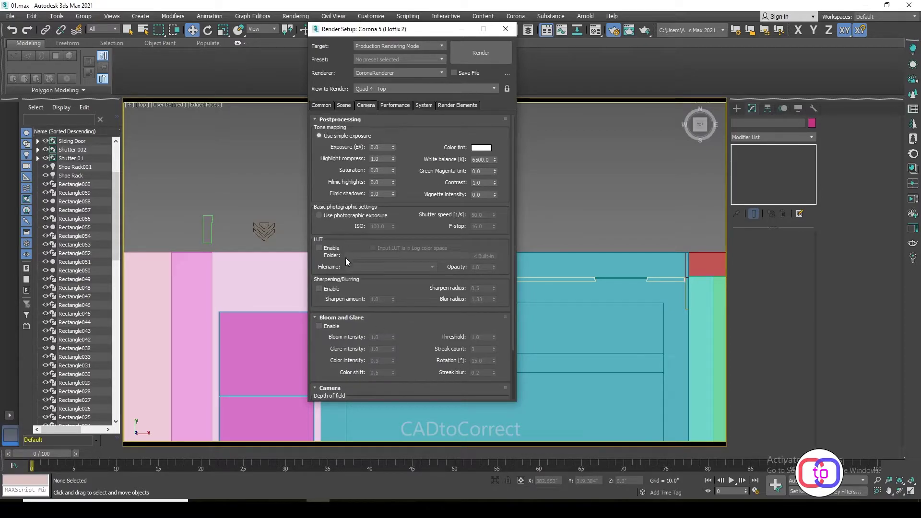
click(319, 248)
click(329, 327)
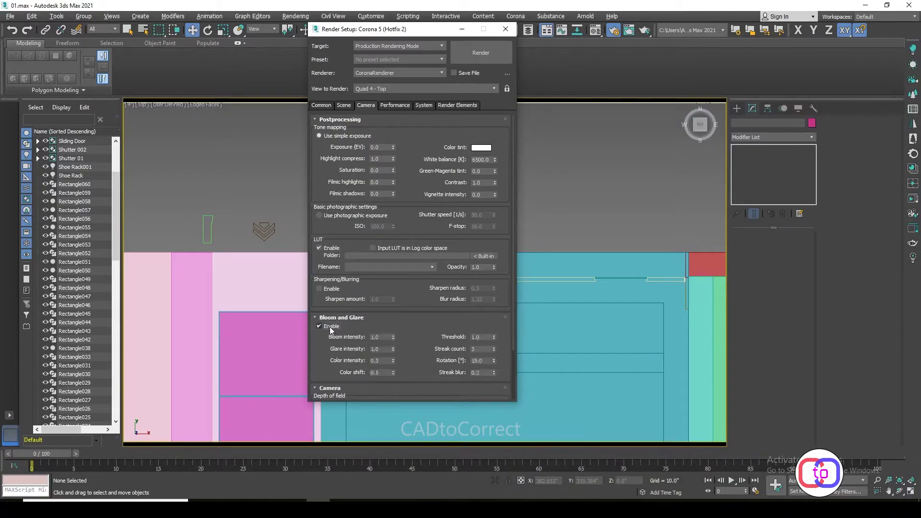
click(409, 107)
click(446, 107)
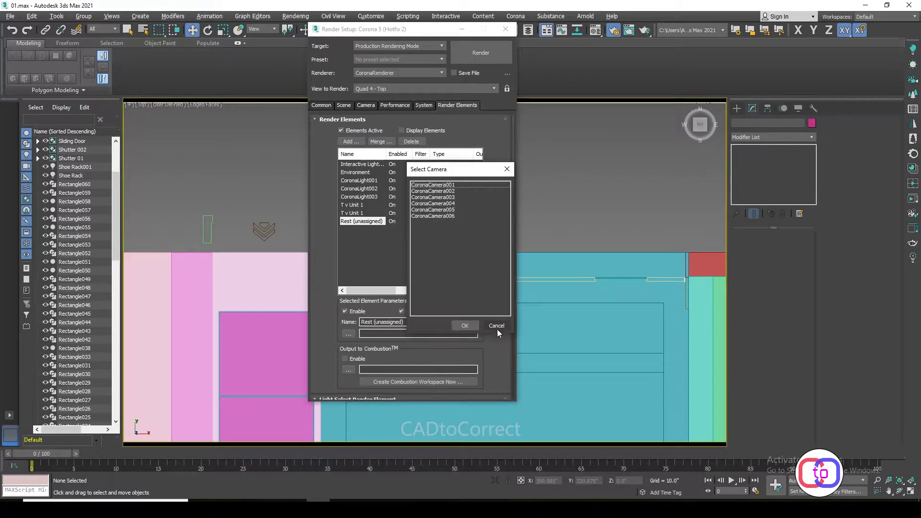
Start an interactive render of CoronaCamera005, dismissing the denoiser error message.
key(alt+w)
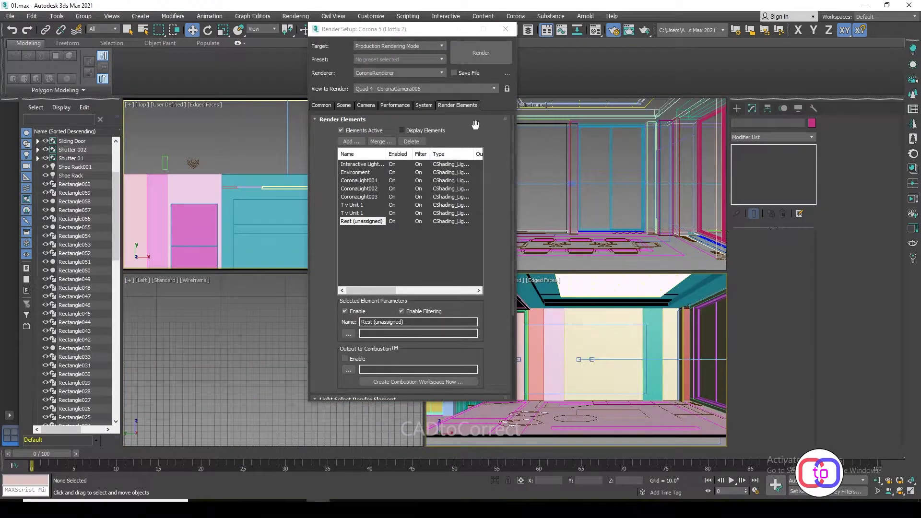
click(587, 344)
click(586, 342)
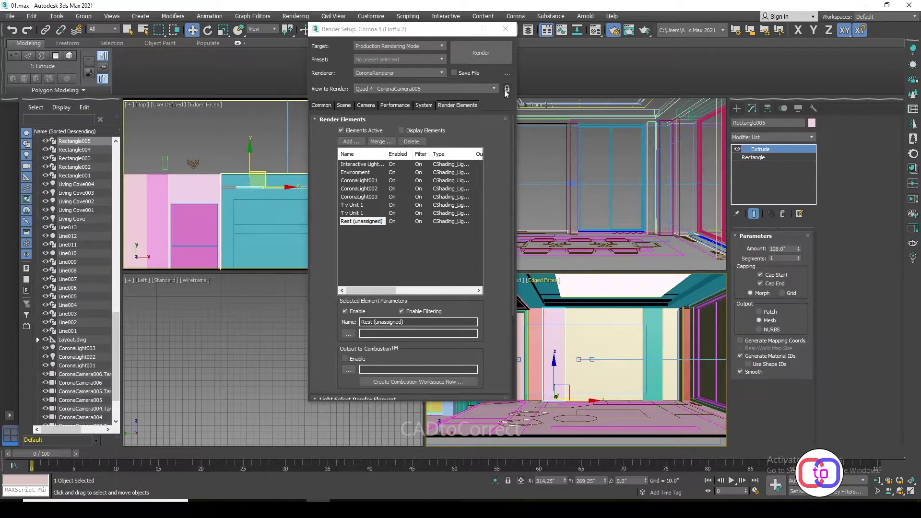
click(505, 29)
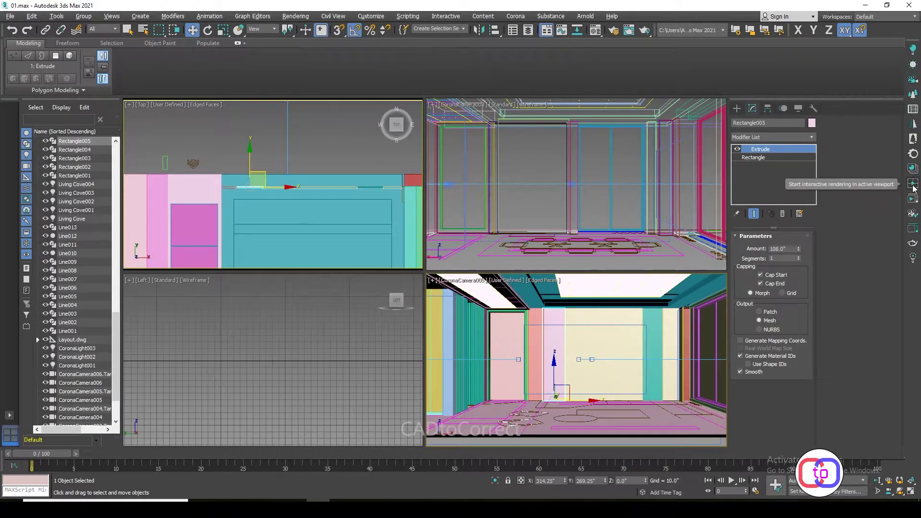
click(913, 182)
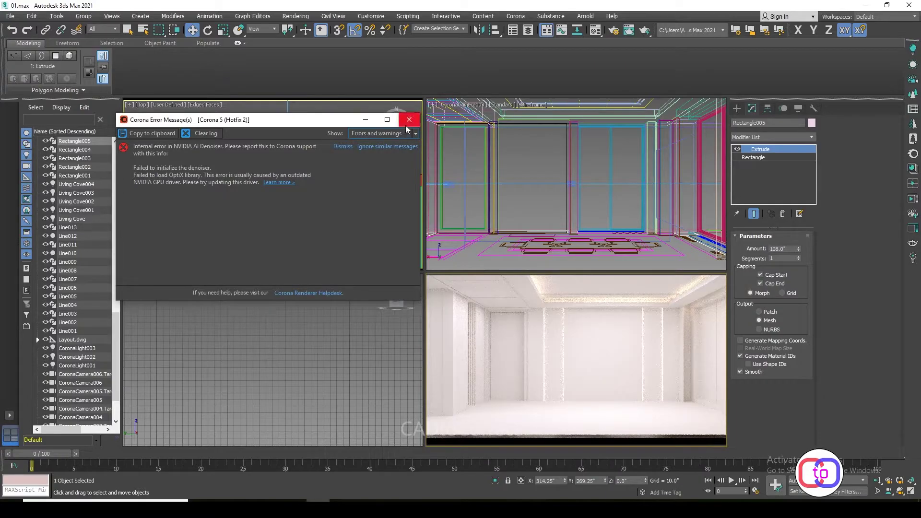
click(407, 123)
Frame the wireframe top view on the light's spot and choose the CoronaLight creation tool.
scroll(280, 192, up, 2)
scroll(279, 192, up, 3)
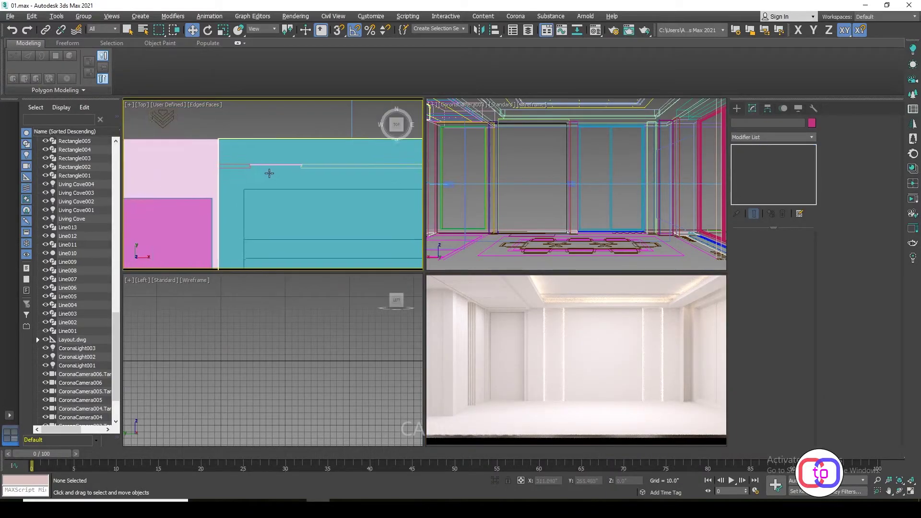
scroll(280, 191, up, 3)
middle_drag(316, 260, 292, 178)
key(F3)
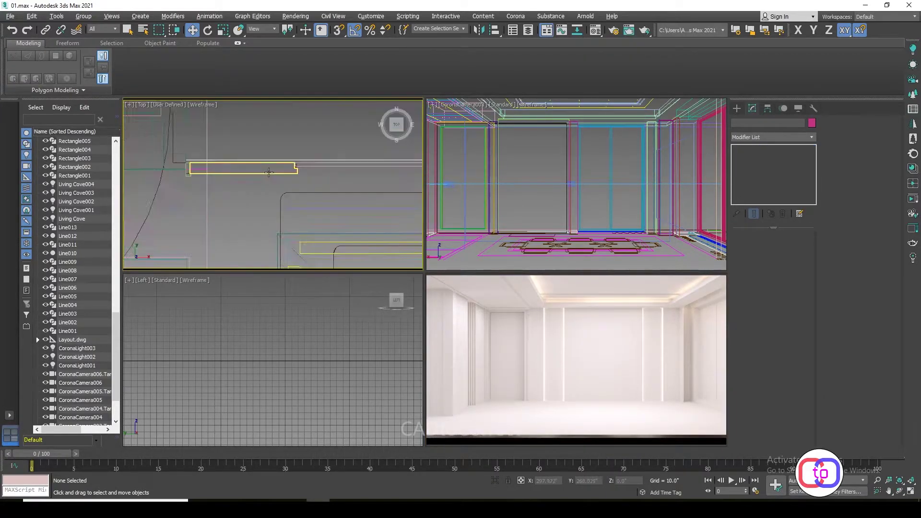
click(737, 109)
click(753, 166)
Draw a small rectangular Corona light in the top view and set its colour to 3500 K.
drag(185, 170, 212, 187)
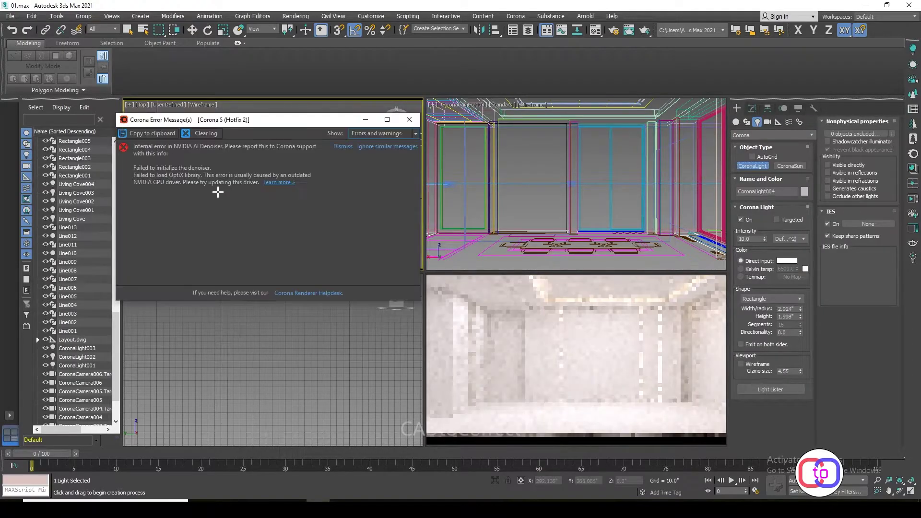
click(193, 30)
click(752, 109)
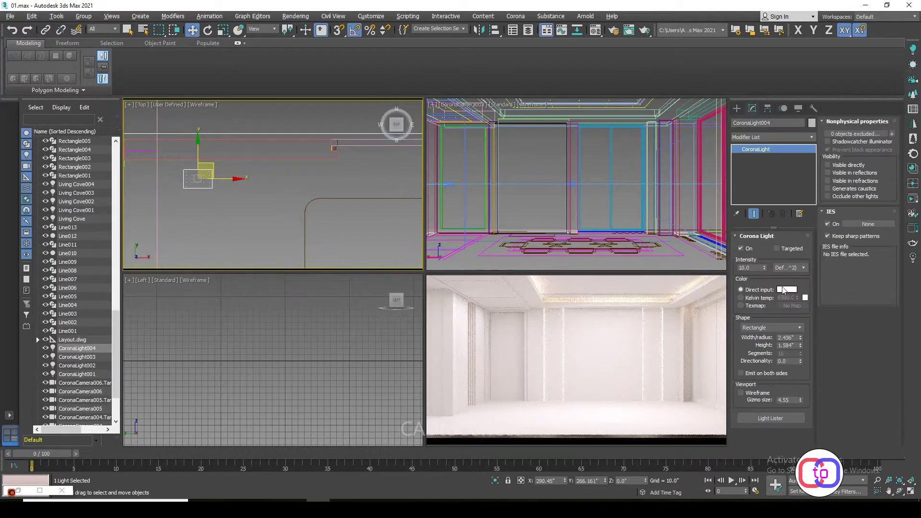
click(741, 298)
double_click(786, 298)
text(3500)
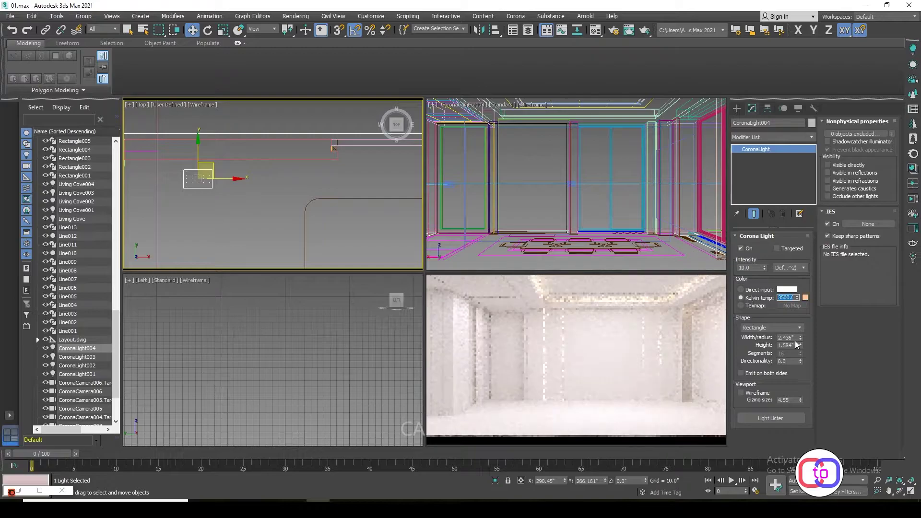
key(Return)
Slide the light along the wall on X, then raise it toward the ceiling in the front view.
key(Tab)
text(2)
key(Return)
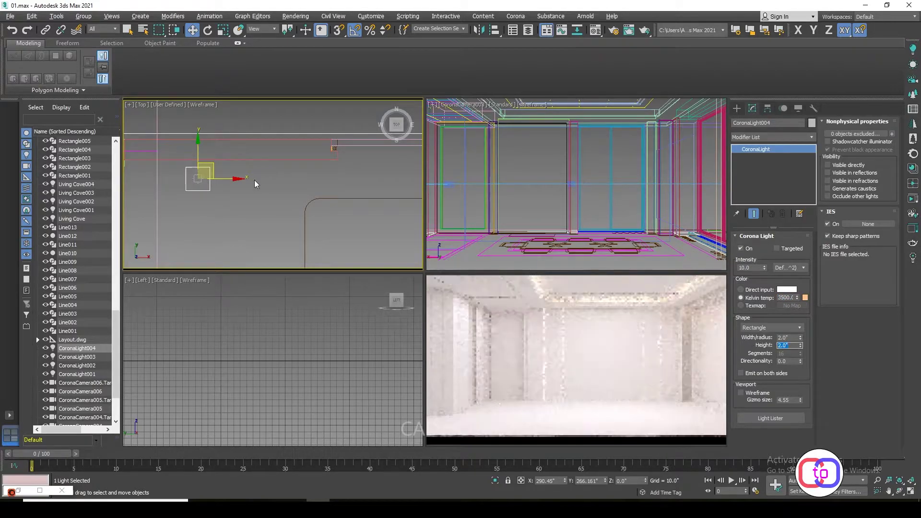
scroll(283, 190, down, 2)
drag(253, 187, 283, 187)
key(f)
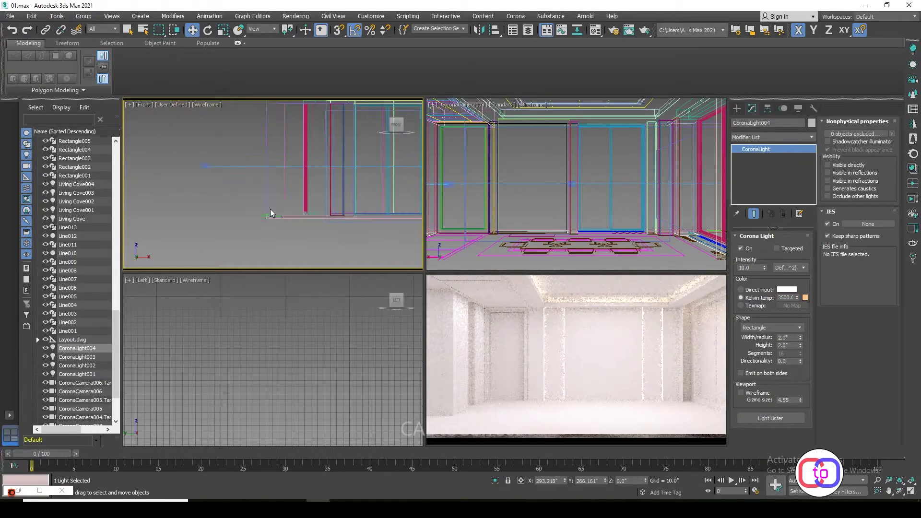
scroll(236, 174, down, 3)
scroll(312, 235, down, 2)
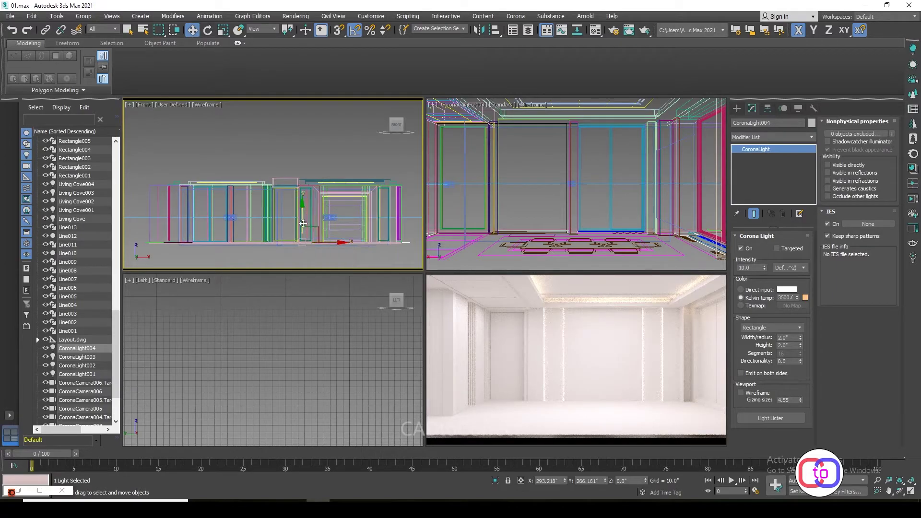
scroll(312, 235, up, 2)
drag(302, 216, 308, 163)
scroll(306, 183, up, 3)
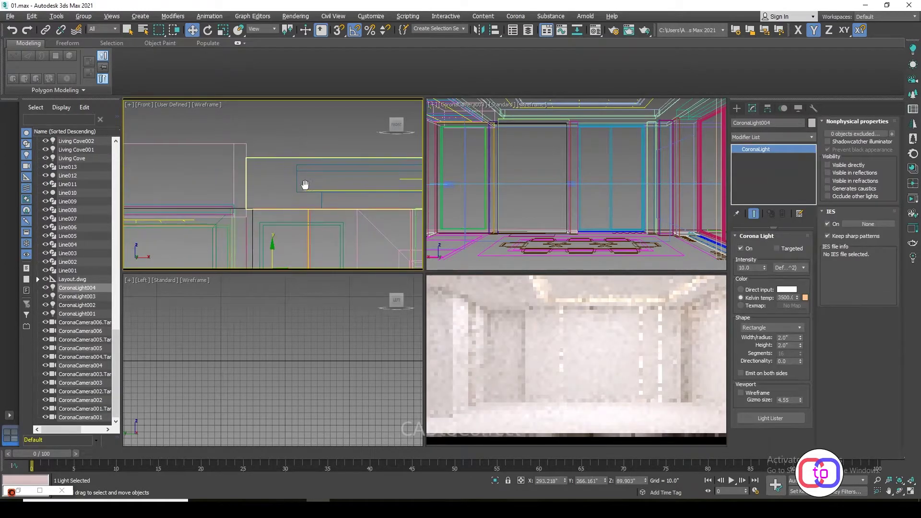
scroll(305, 185, up, 2)
middle_drag(303, 191, 304, 173)
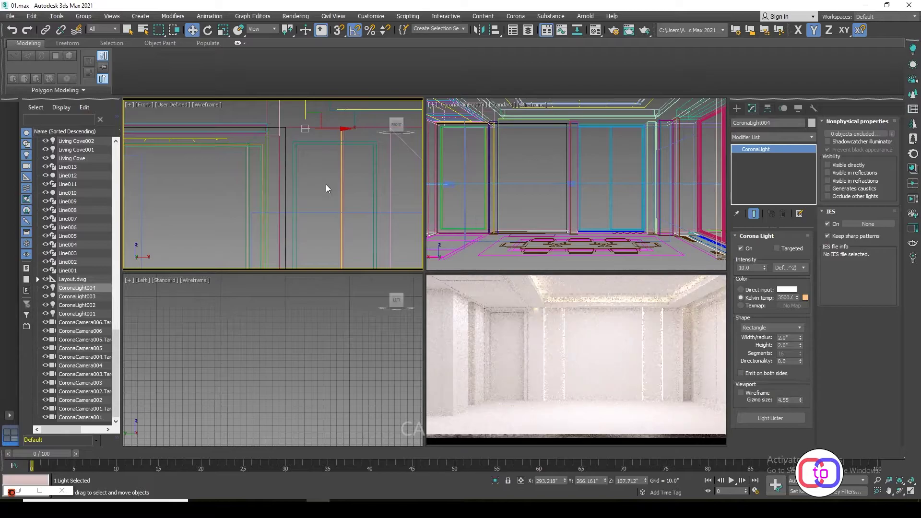
Back in the top view, set the light's width and height to 1.5 in.
key(t)
scroll(287, 173, up, 2)
double_click(787, 337)
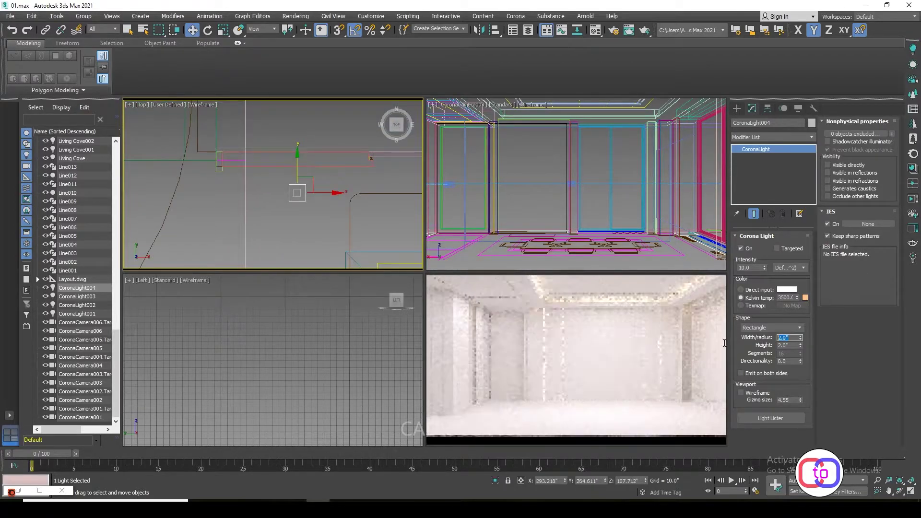
text(1.5)
key(Tab)
text(1.5)
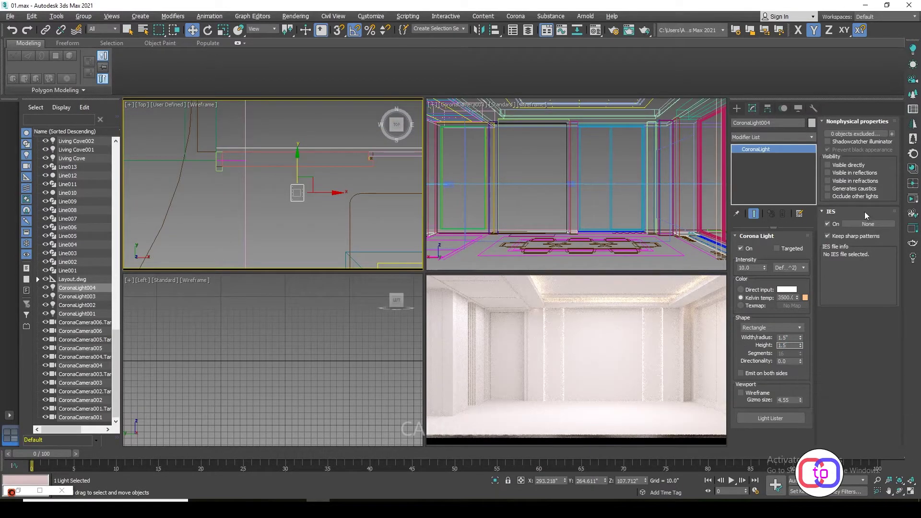
click(867, 224)
Load Real-IES_spotlight_soft_warm_white_led.ies from the Corona ies folder and shift the light in plan.
double_click(261, 112)
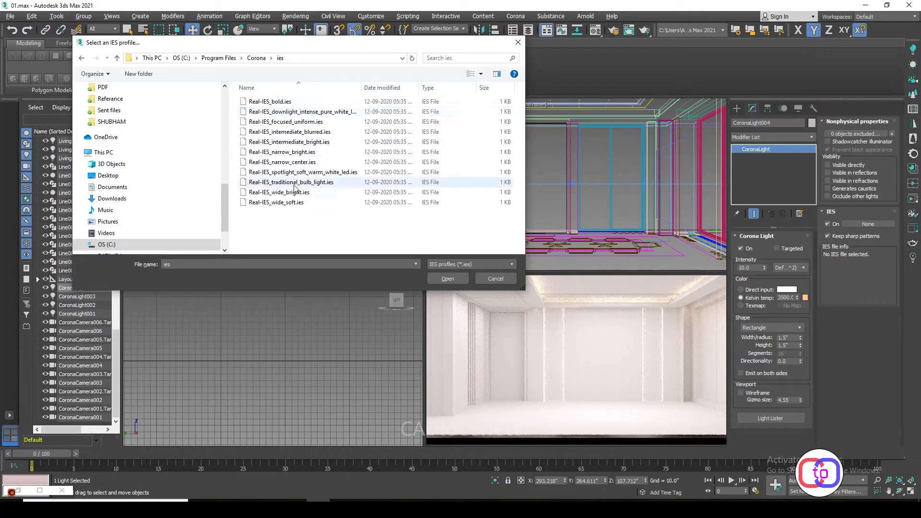
click(283, 103)
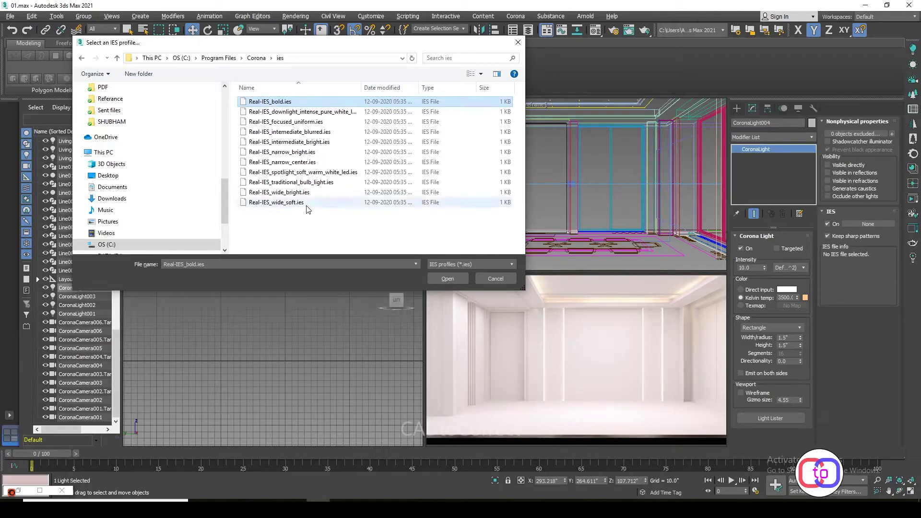
click(302, 172)
click(448, 278)
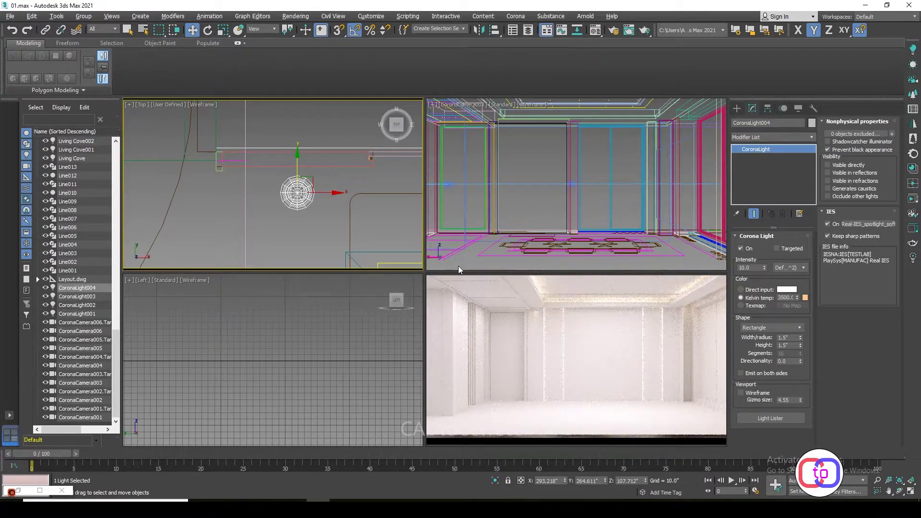
drag(312, 187, 317, 202)
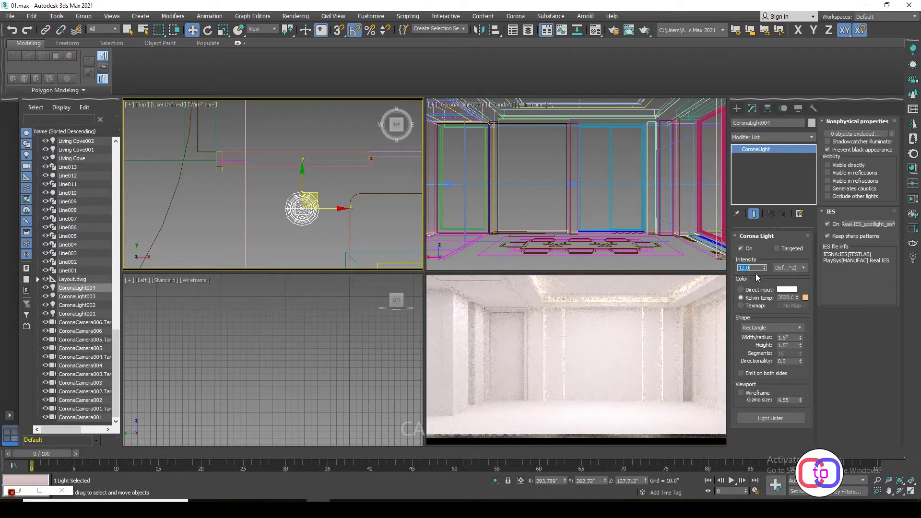
Set the light intensity to 40.
text(0)
key(Return)
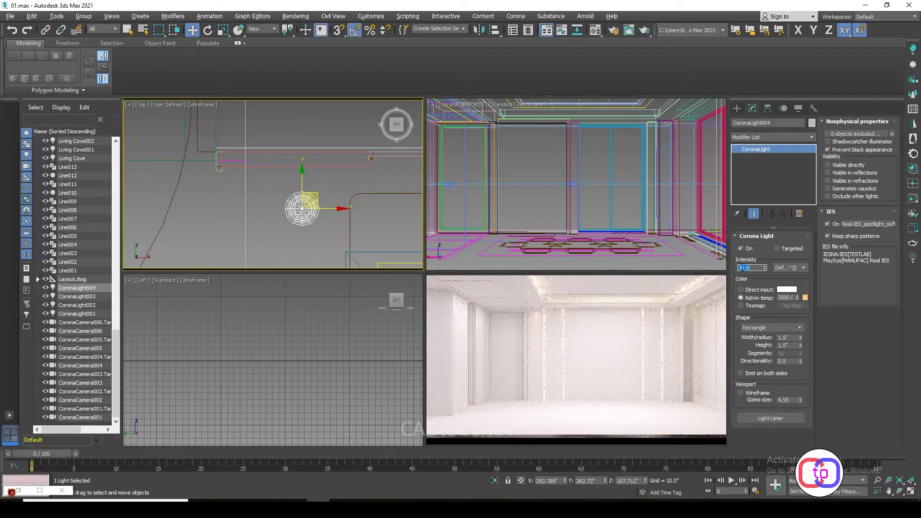
text(40)
key(Return)
key(Return)
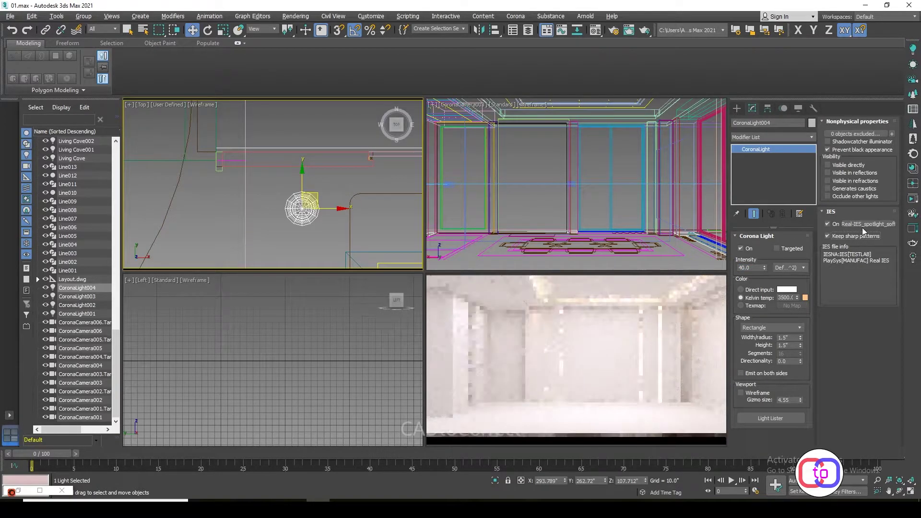
Try the narrow center IES profile, revert to soft warm white LED, and nudge the light left.
click(862, 225)
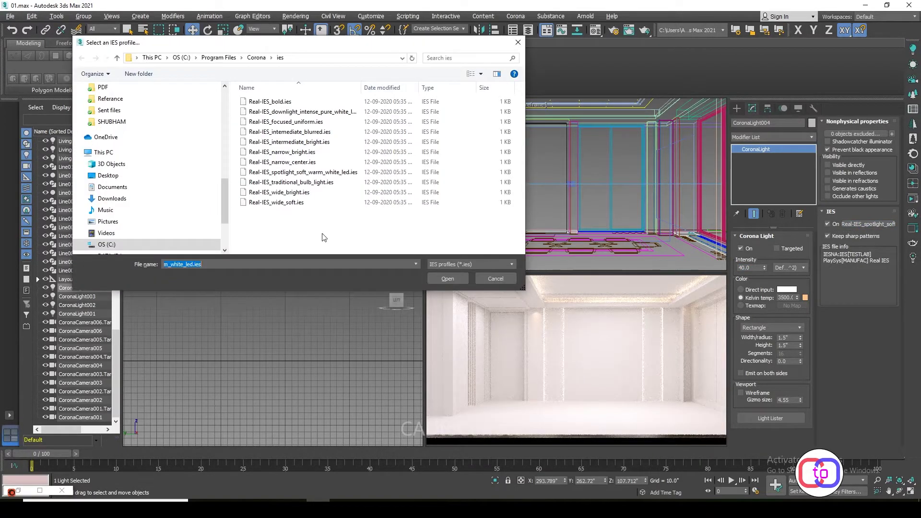
click(282, 161)
double_click(282, 162)
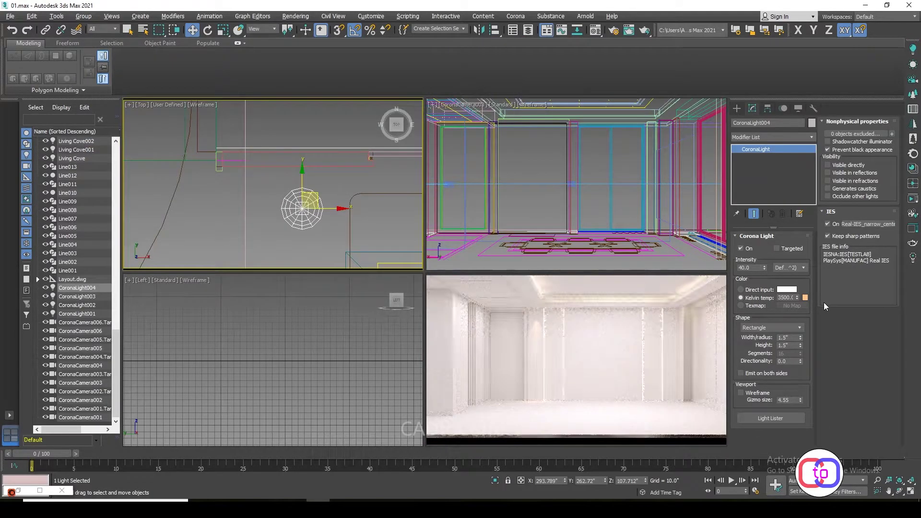
click(863, 224)
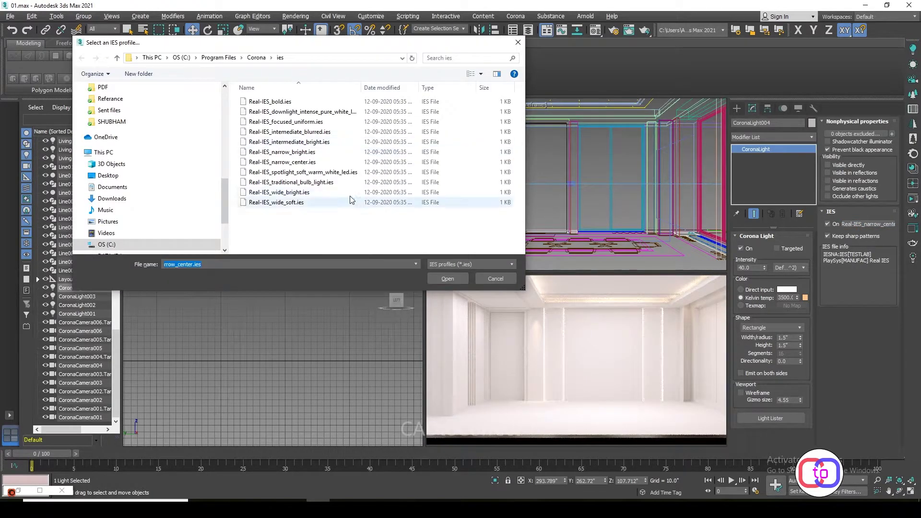
click(302, 171)
click(447, 278)
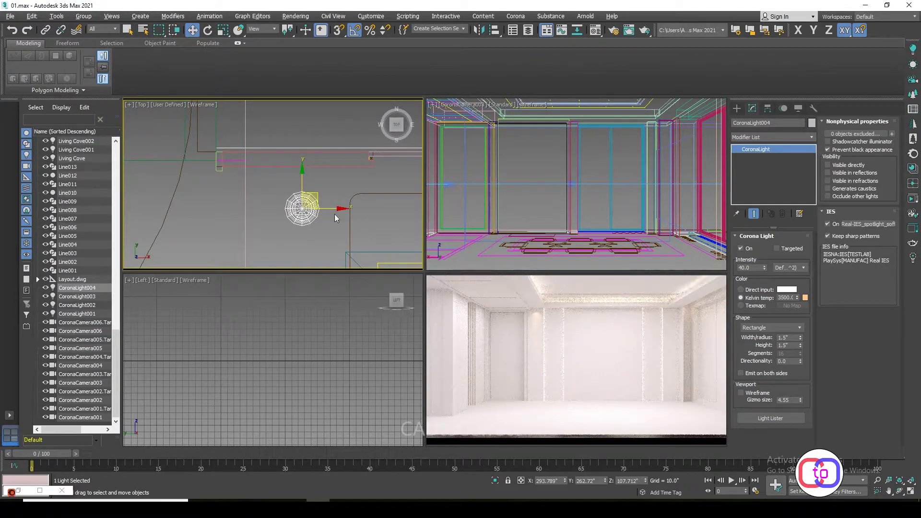
drag(335, 214, 329, 214)
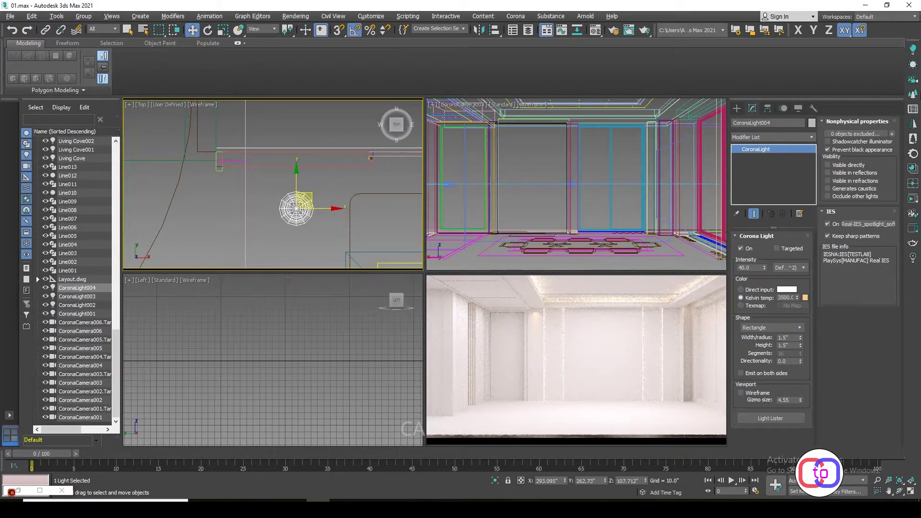
Make the light targeted and move its target up in the top view.
click(777, 249)
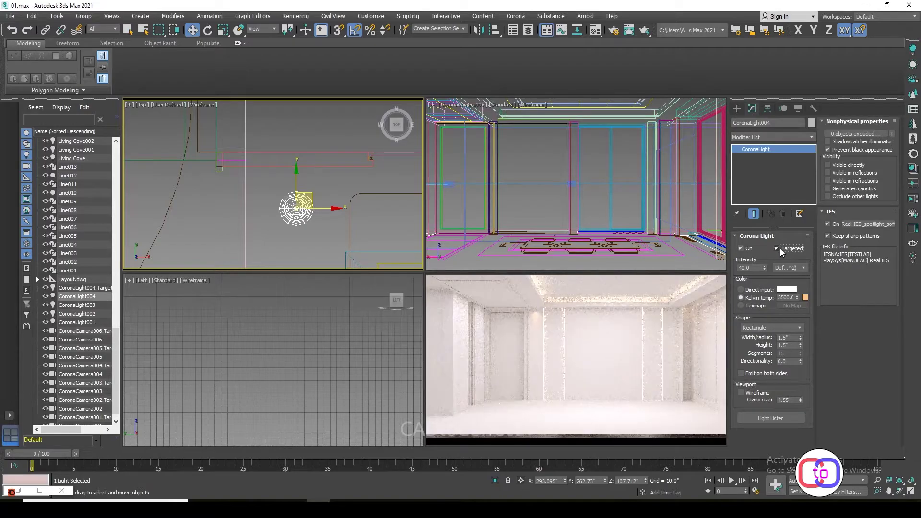
key(f)
middle_drag(313, 155, 320, 157)
scroll(327, 185, up, 3)
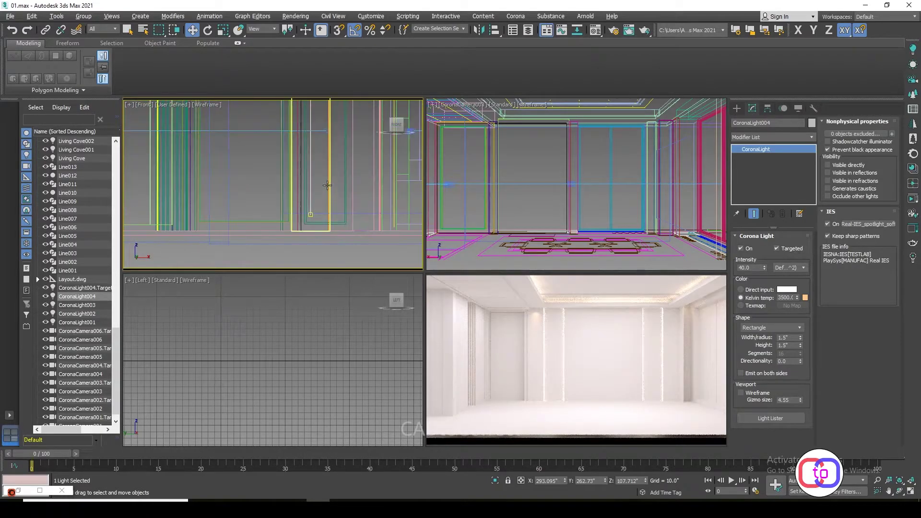
click(312, 205)
key(t)
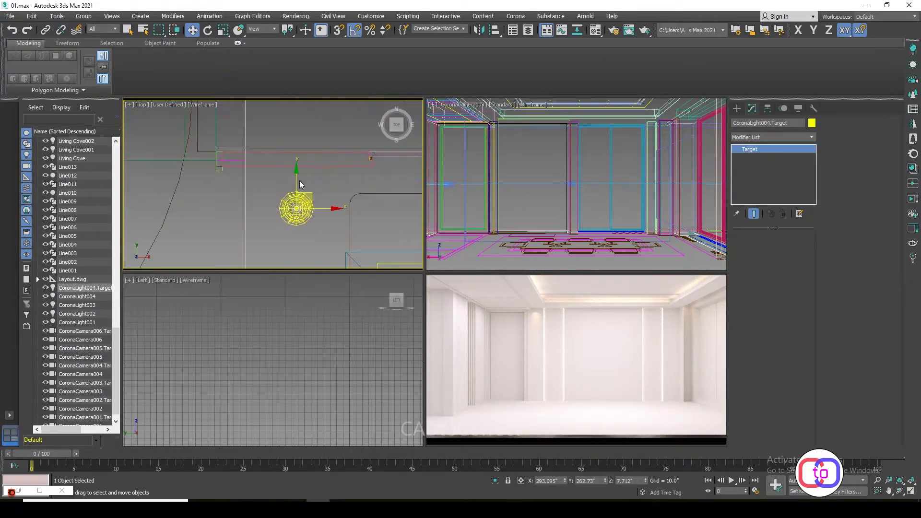
drag(299, 154, 299, 147)
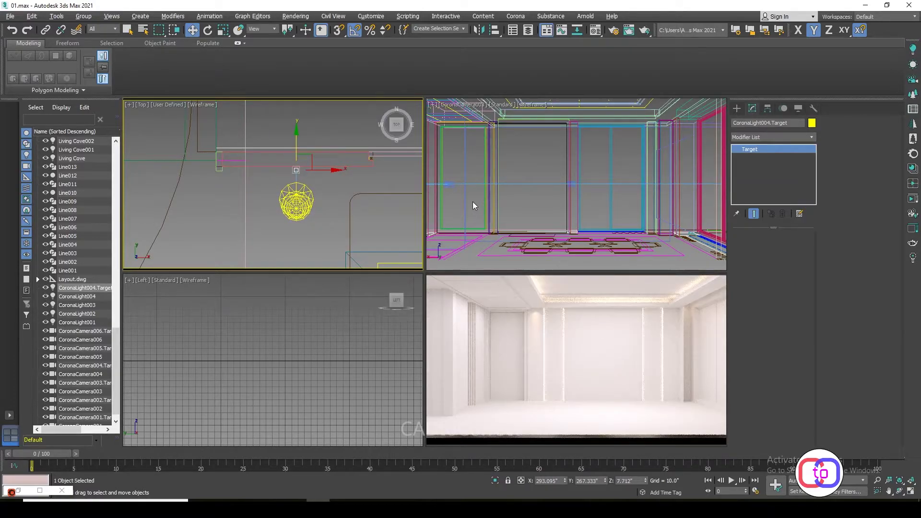
drag(296, 154, 296, 151)
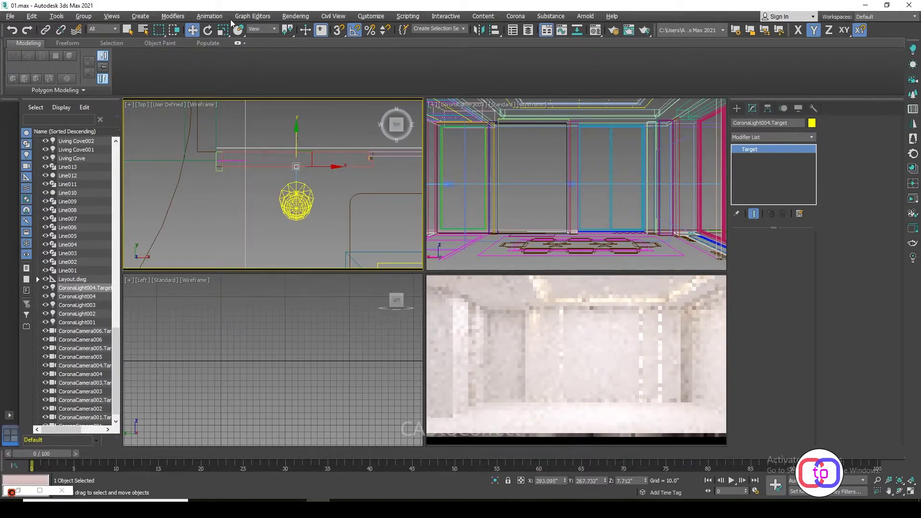
drag(295, 183, 295, 185)
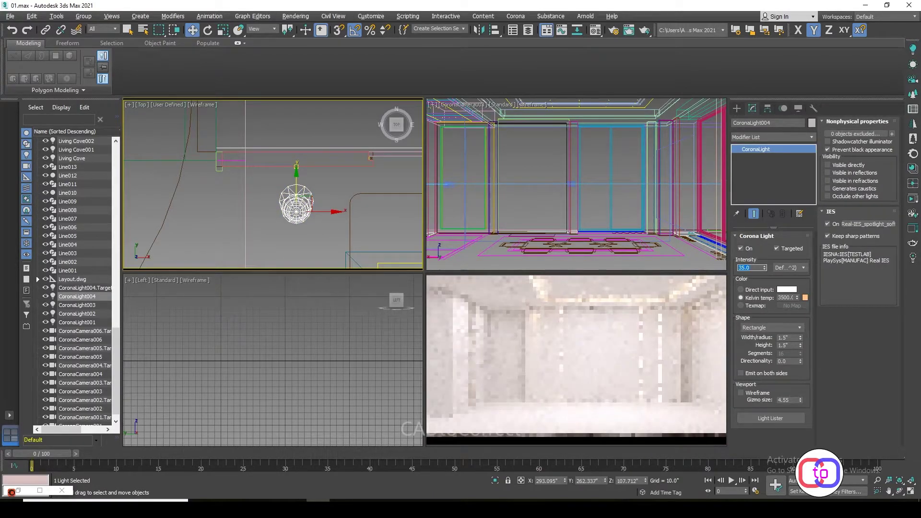
Test a copy of the light along the sofa back wall, then undo it.
click(318, 225)
middle_drag(317, 225, 236, 218)
click(226, 183)
middle_drag(226, 183, 180, 172)
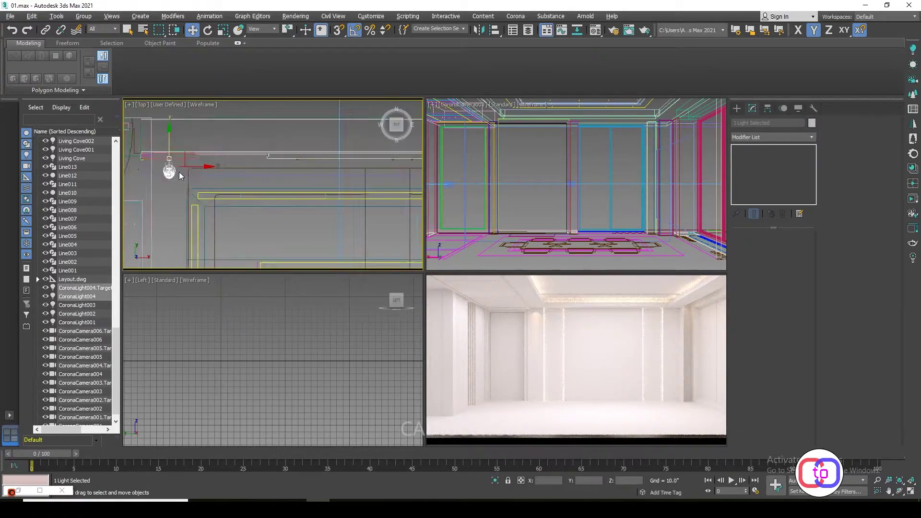
scroll(179, 172, up, 1)
scroll(207, 171, up, 2)
shift+drag(239, 171, 324, 171)
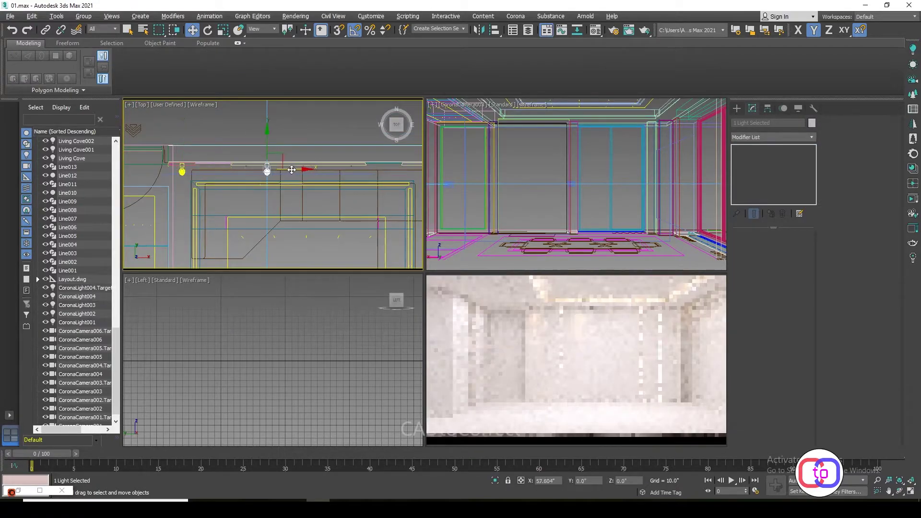
click(469, 294)
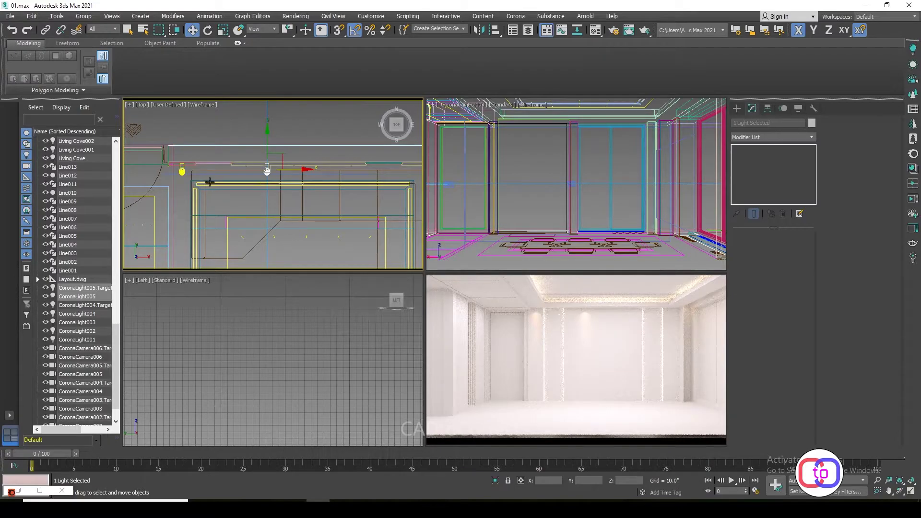
key(ctrl+z)
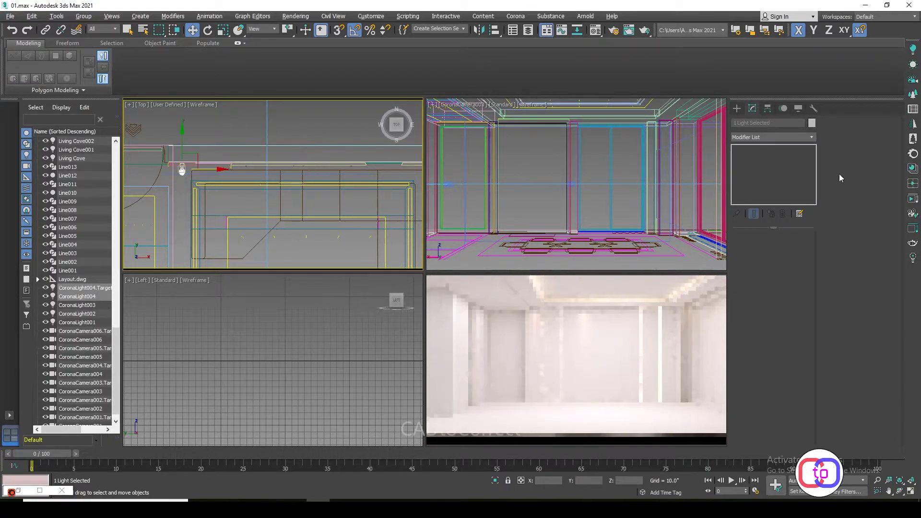
Rename the light SAfa Back Spot and clone a first copy along the sofa wall.
click(753, 109)
text(SAfa Back Spot)
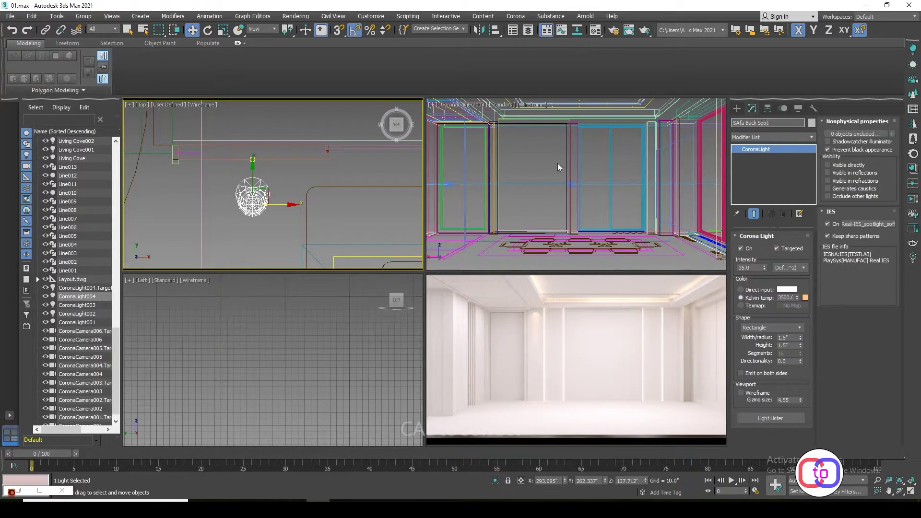
key(Return)
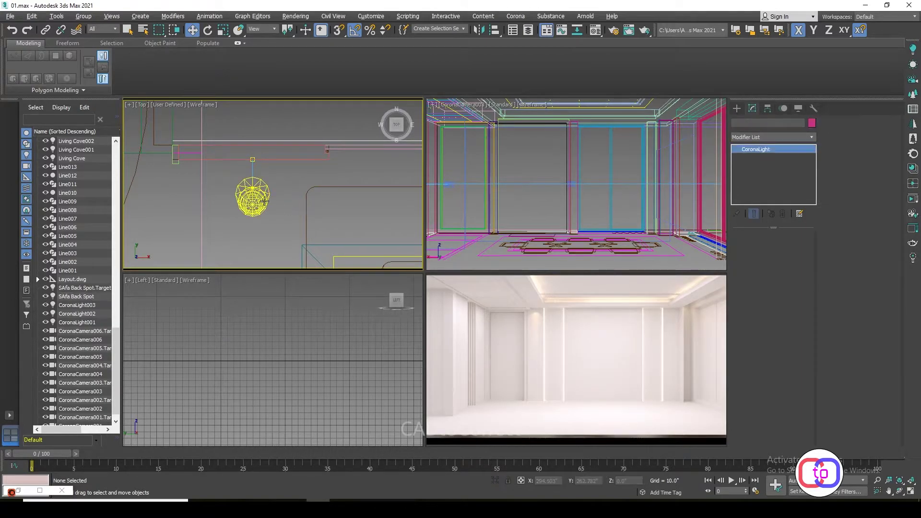
middle_drag(252, 199, 262, 186)
scroll(199, 190, down, 2)
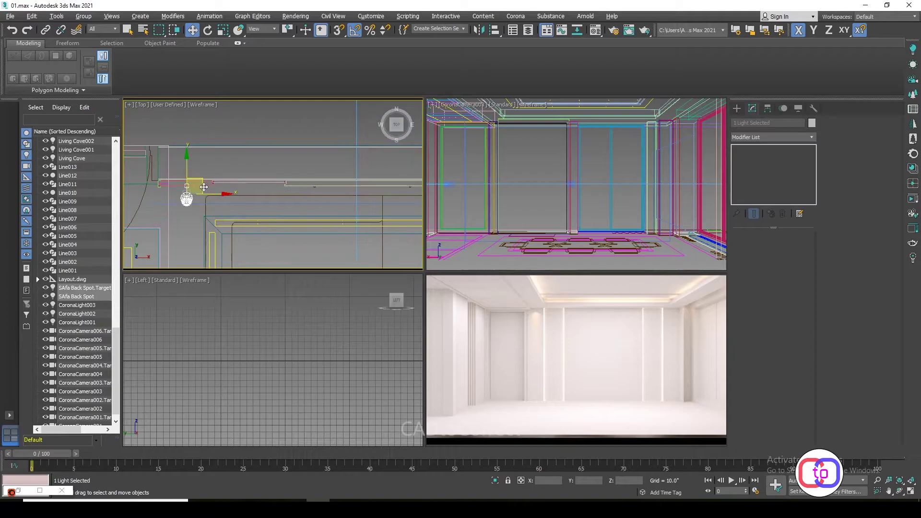
shift+drag(365, 189, 355, 211)
key(Return)
Clone two more spotlights further along the sofa back wall.
middle_drag(285, 207, 338, 199)
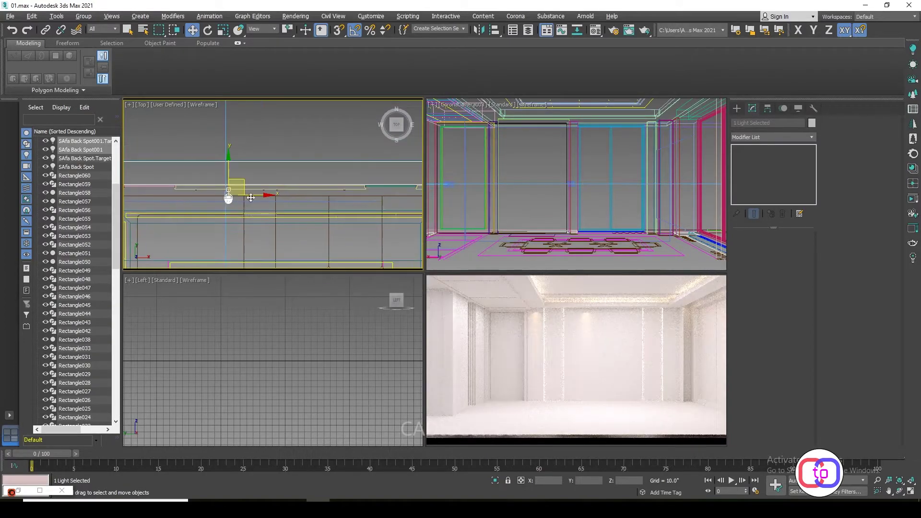
shift+drag(339, 199, 337, 201)
key(Return)
middle_drag(338, 200, 182, 161)
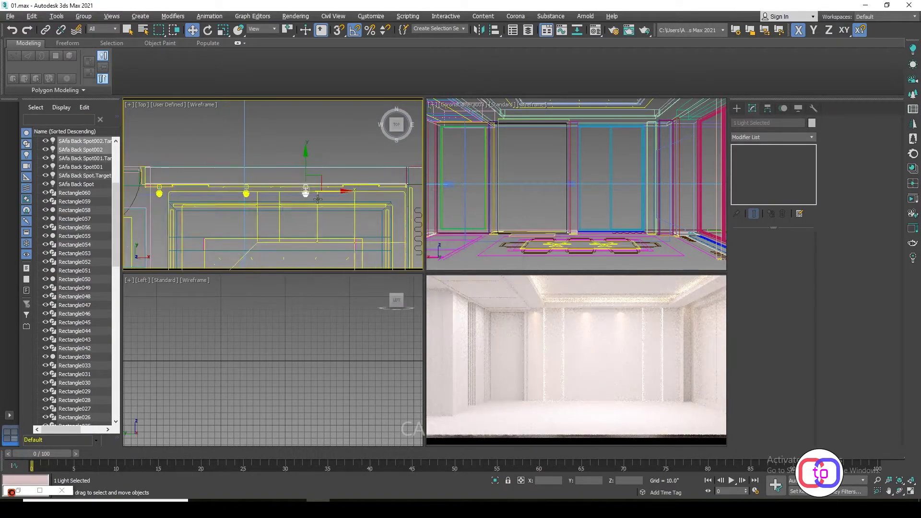
shift+drag(182, 162, 184, 162)
key(Return)
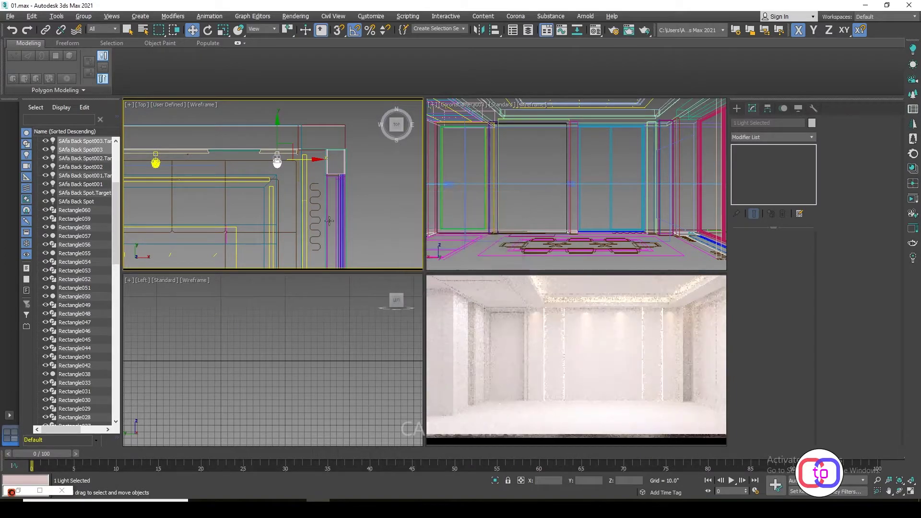
scroll(259, 149, up, 5)
scroll(287, 192, down, 5)
With moves constrained to Y, clone another spotlight to the left along the wall.
key(F6)
mouse_move(321, 232)
middle_down()
mouse_move(262, 194)
mouse_move(313, 204)
mouse_move(379, 192)
middle_up()
scroll(379, 192, up, 5)
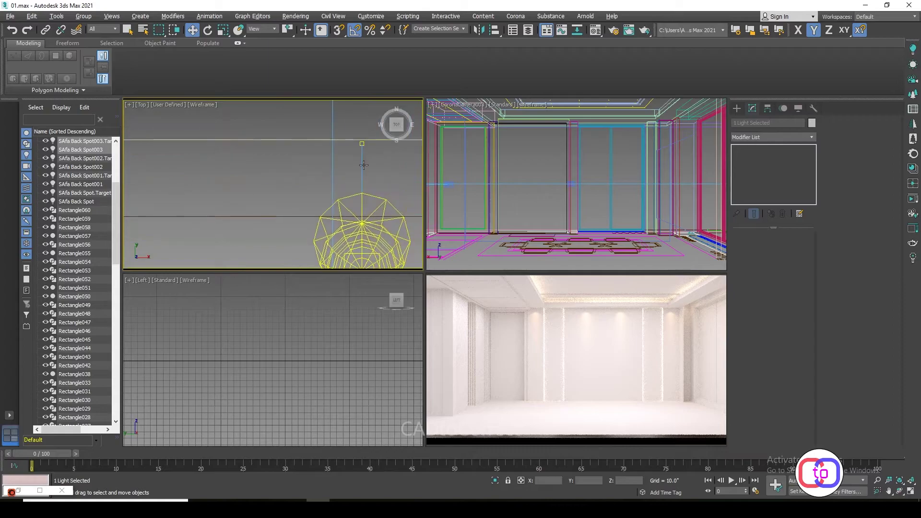
click(364, 174)
scroll(365, 174, down, 4)
middle_drag(287, 192, 336, 168)
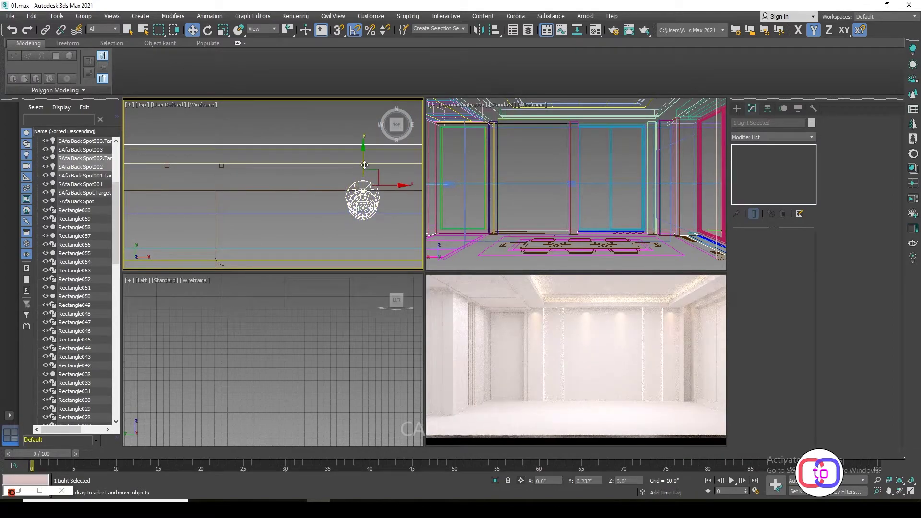
click(337, 171)
scroll(338, 170, up, 3)
scroll(413, 180, up, 2)
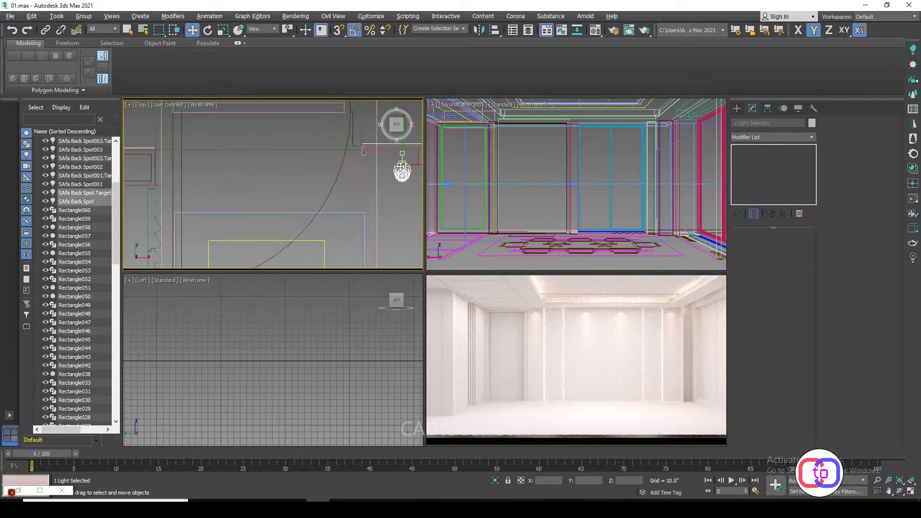
click(402, 193)
shift+drag(402, 193, 262, 190)
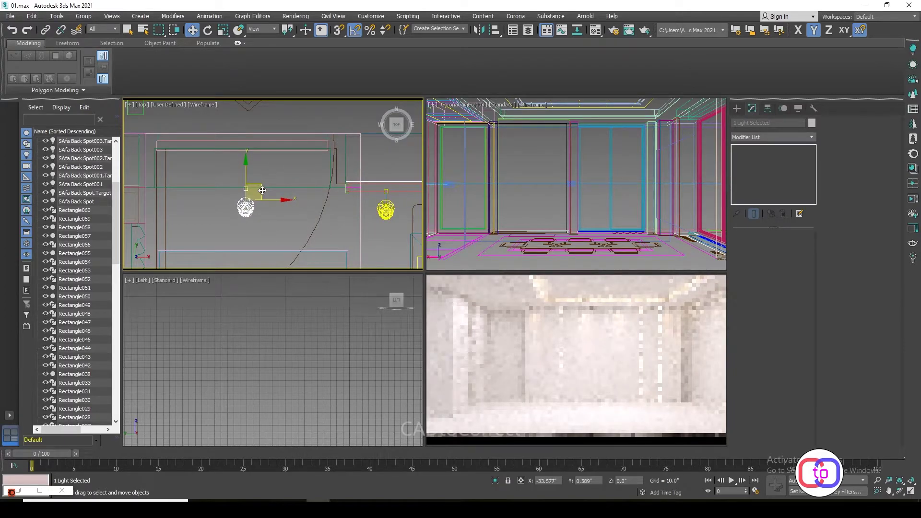
key(Return)
Set the selection filter to Lights only.
scroll(279, 227, up, 2)
click(279, 227)
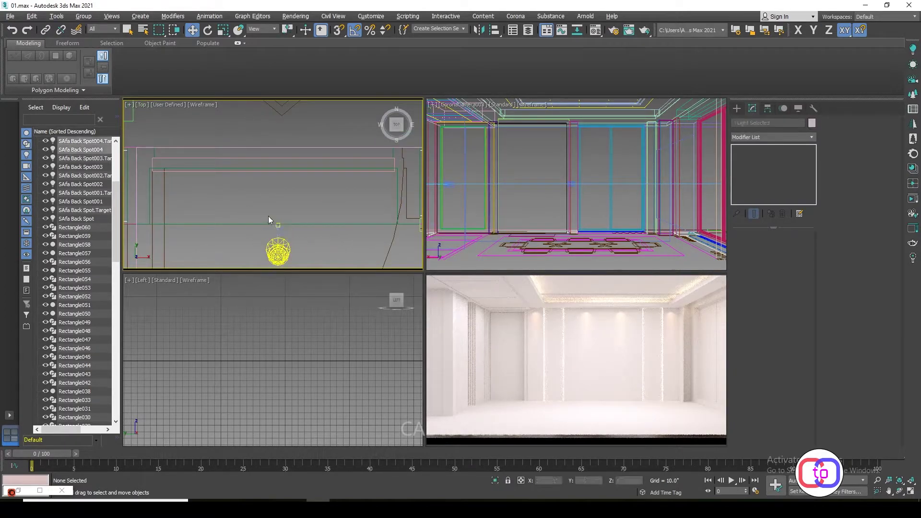
click(254, 173)
click(95, 56)
click(277, 225)
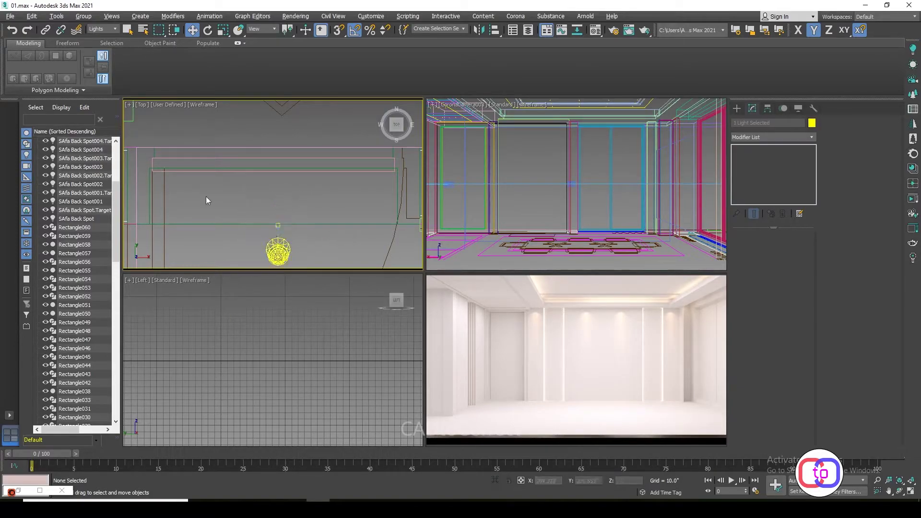
Move the new spotlight's target up toward the wall in the top view.
click(81, 149)
click(81, 141)
drag(281, 198, 284, 146)
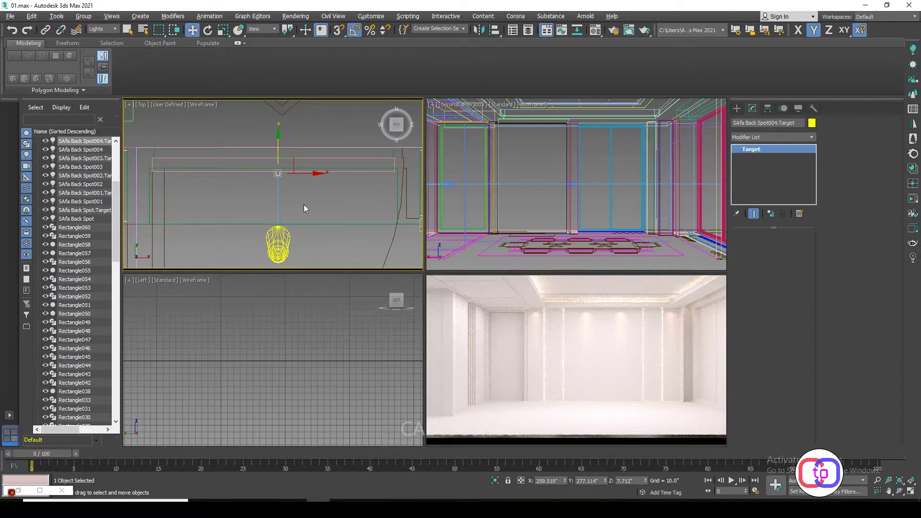
Try shifting SAfa Back Spot004 along its Y axis in the front view, then undo the move.
key(f)
key(z)
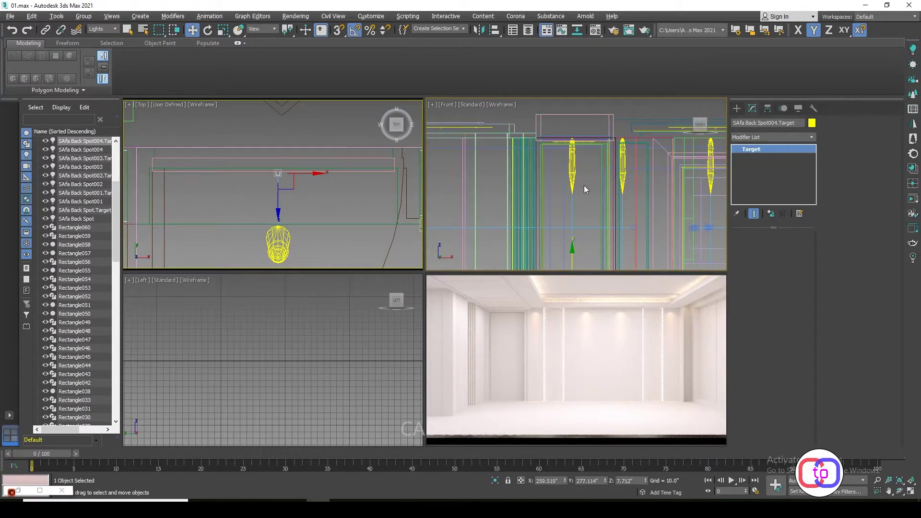
click(583, 185)
scroll(569, 156, up, 3)
drag(569, 156, 571, 160)
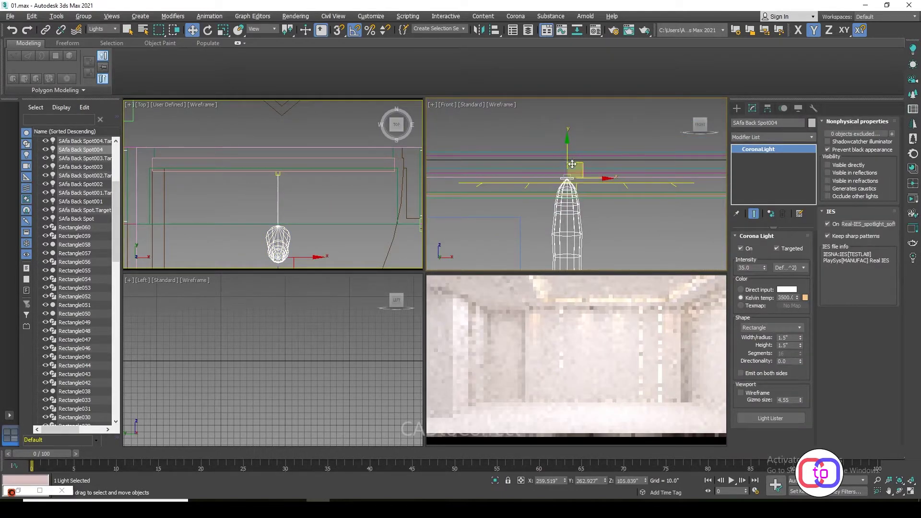
scroll(279, 183, down, 3)
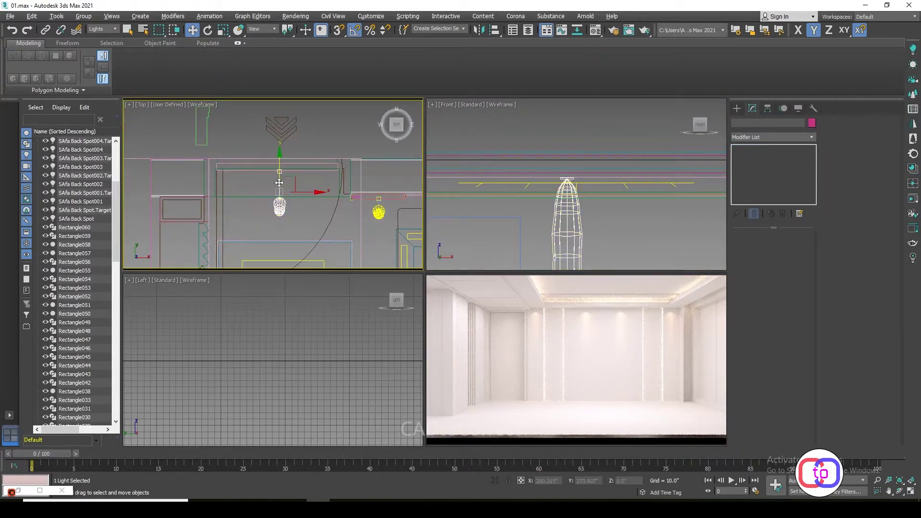
key(ctrl+z)
key(ctrl+z)
key(ctrl+z)
key(ctrl+z)
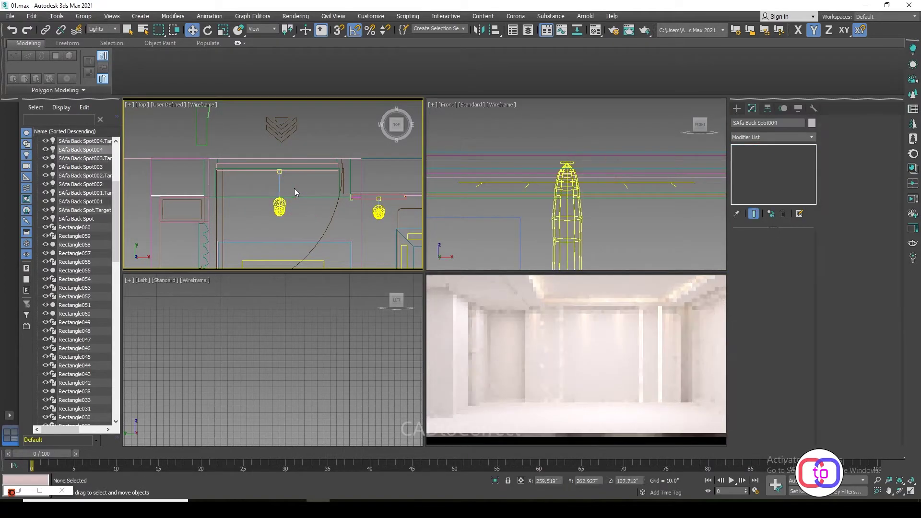
scroll(283, 206, up, 3)
key(ctrl+z)
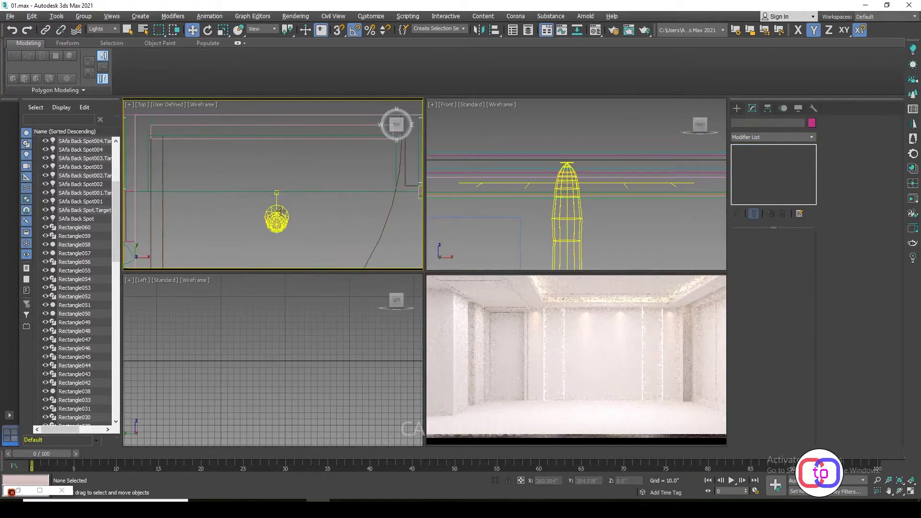
Move SAfa Back Spot004 together with its target toward the wall.
click(581, 220)
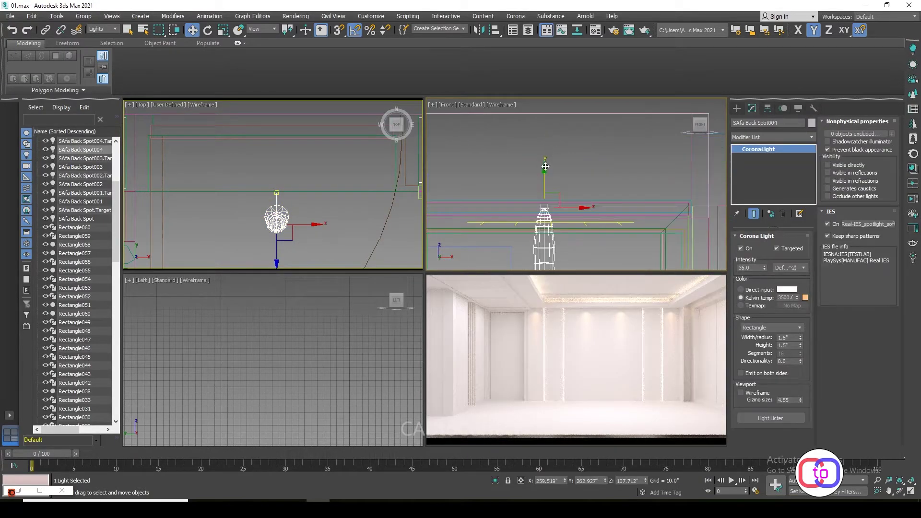
scroll(546, 196, down, 2)
click(277, 206)
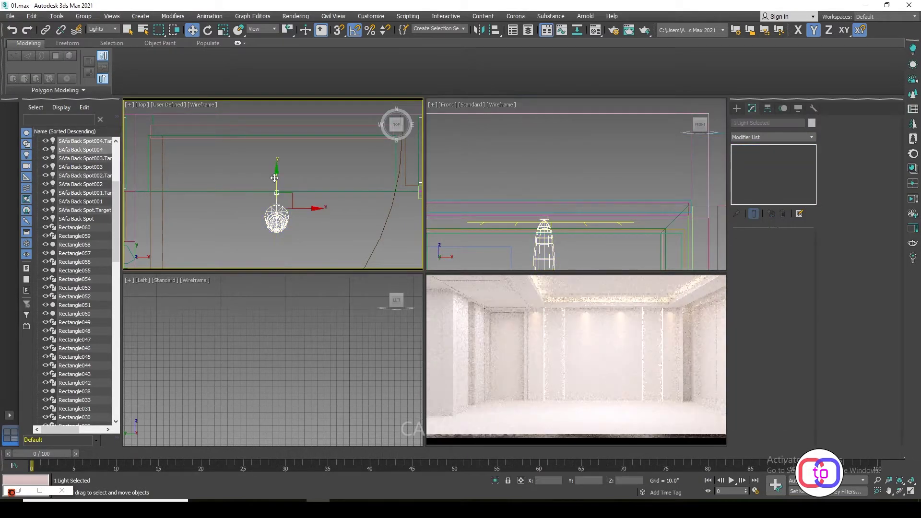
drag(286, 176, 286, 129)
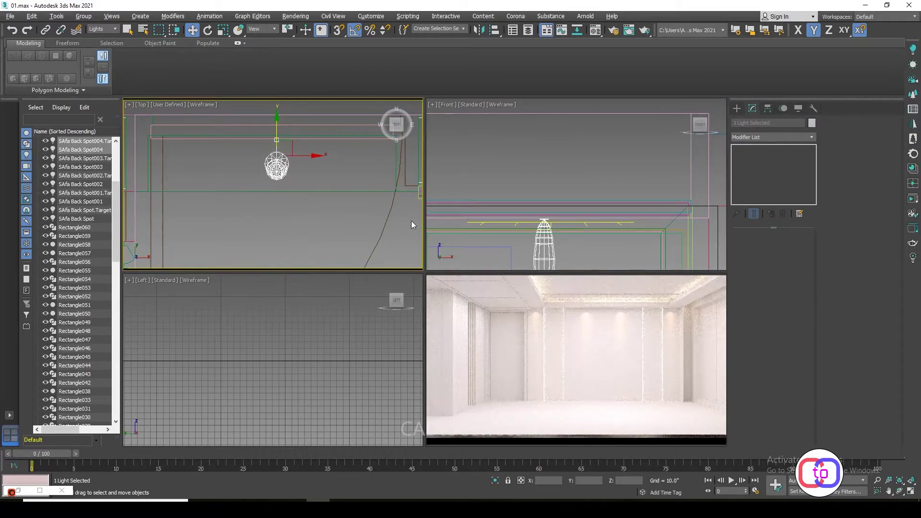
scroll(545, 184, up, 3)
scroll(545, 184, up, 2)
scroll(546, 184, up, 2)
scroll(545, 185, up, 2)
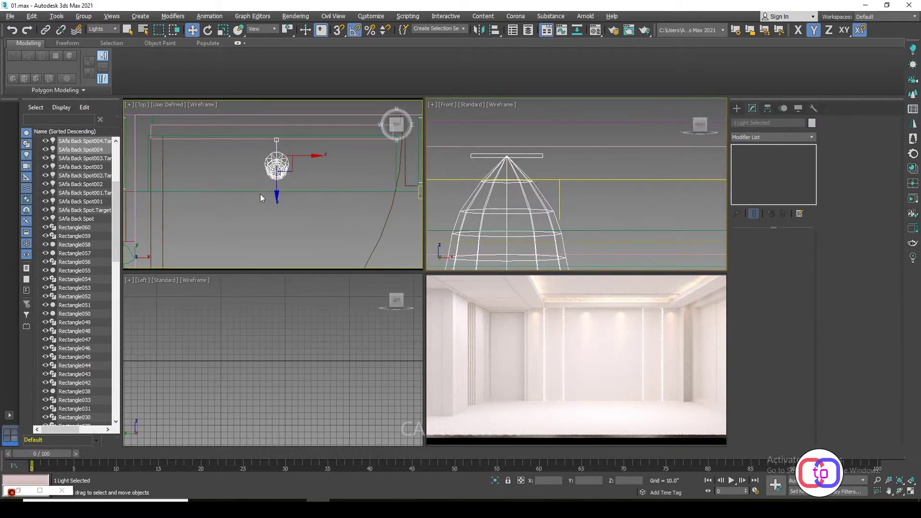
click(388, 210)
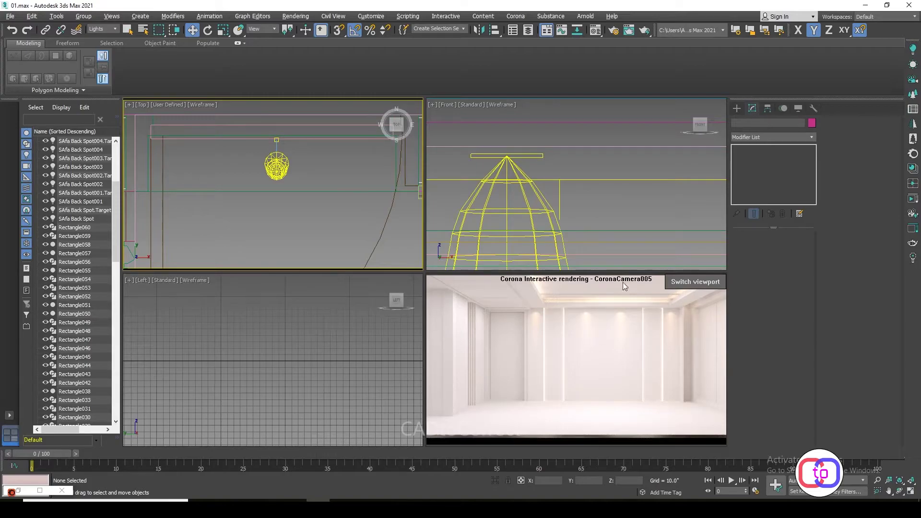
scroll(286, 174, down, 3)
Pan the front view onto the spotlight cone to inspect its position.
key(f)
scroll(296, 205, up, 2)
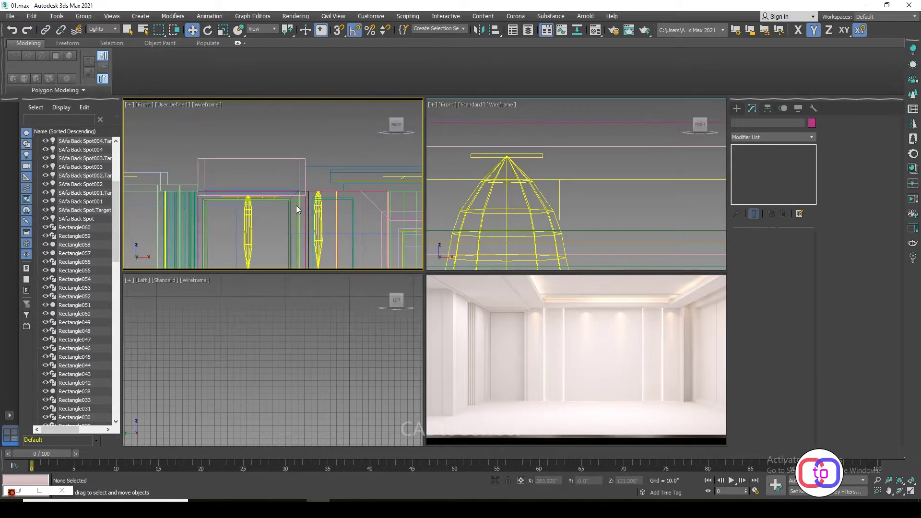
scroll(296, 205, up, 3)
middle_drag(379, 171, 238, 190)
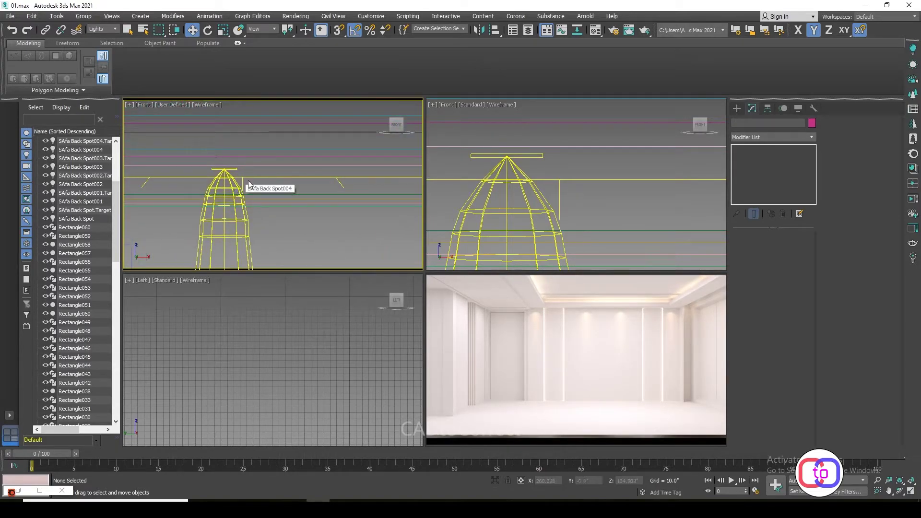
scroll(254, 173, down, 2)
key(t)
Try lowering SAfa Back Spot004 slightly, then undo it.
click(283, 173)
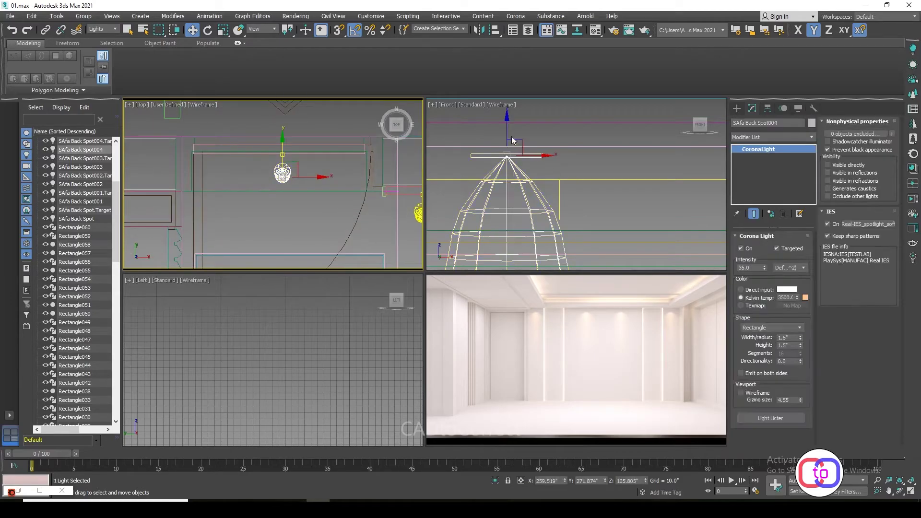
drag(505, 130, 514, 162)
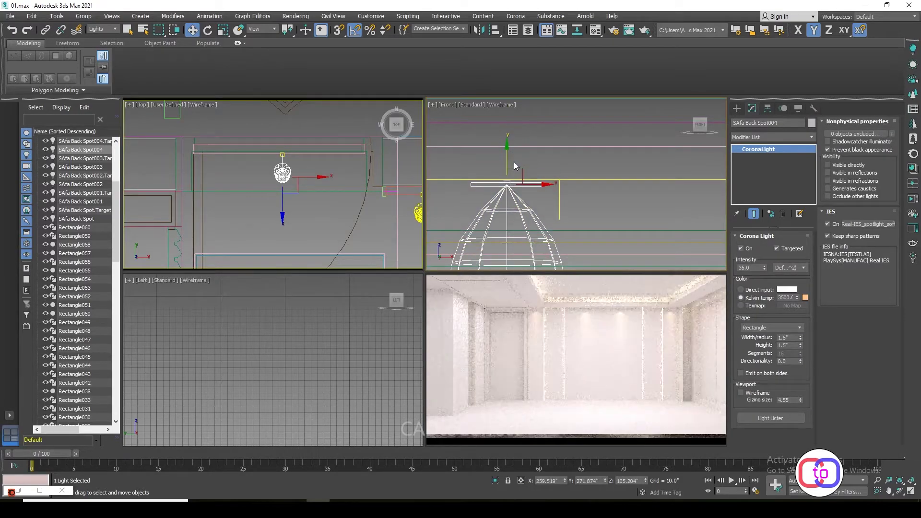
key(ctrl+z)
key(ctrl+z)
scroll(283, 165, up, 2)
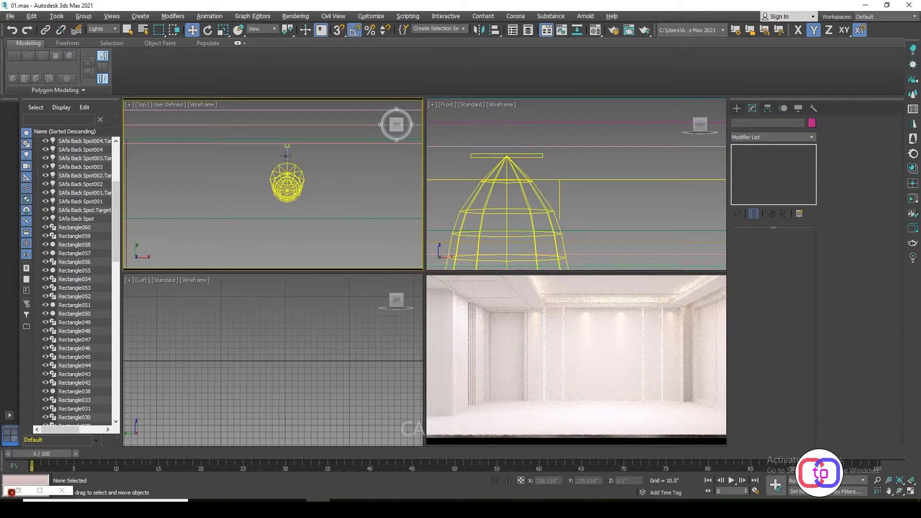
Lower SAfa Back Spot004 in the left view and shift it slightly off the wall.
click(285, 156)
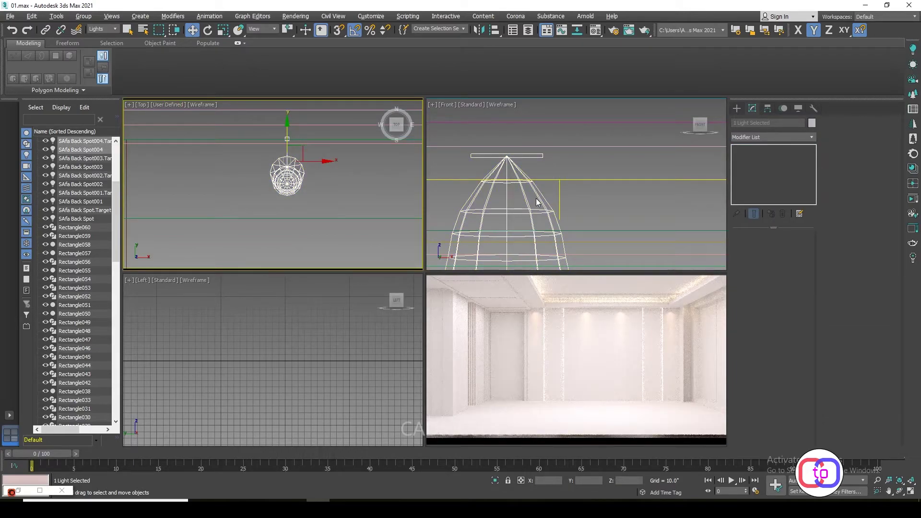
scroll(282, 182, down, 2)
scroll(513, 167, down, 2)
scroll(513, 167, down, 2)
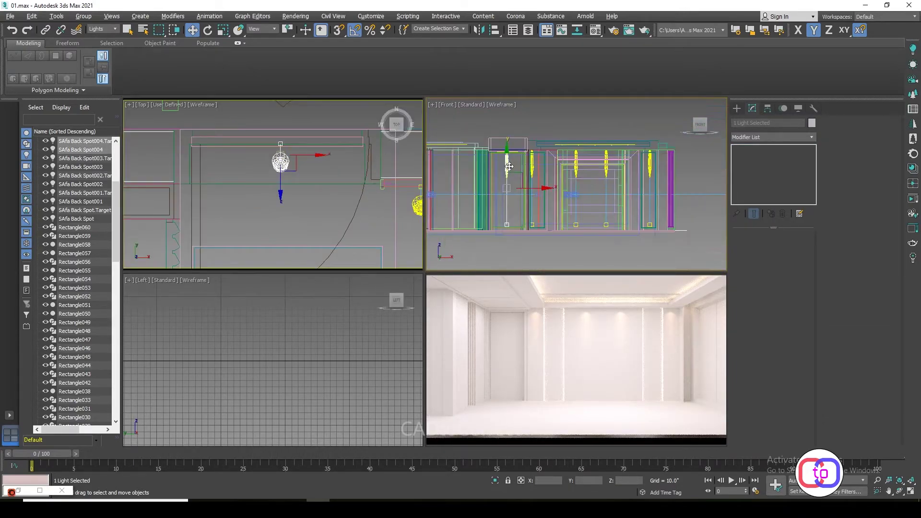
scroll(512, 167, down, 1)
key(l)
scroll(513, 160, up, 3)
scroll(571, 198, up, 3)
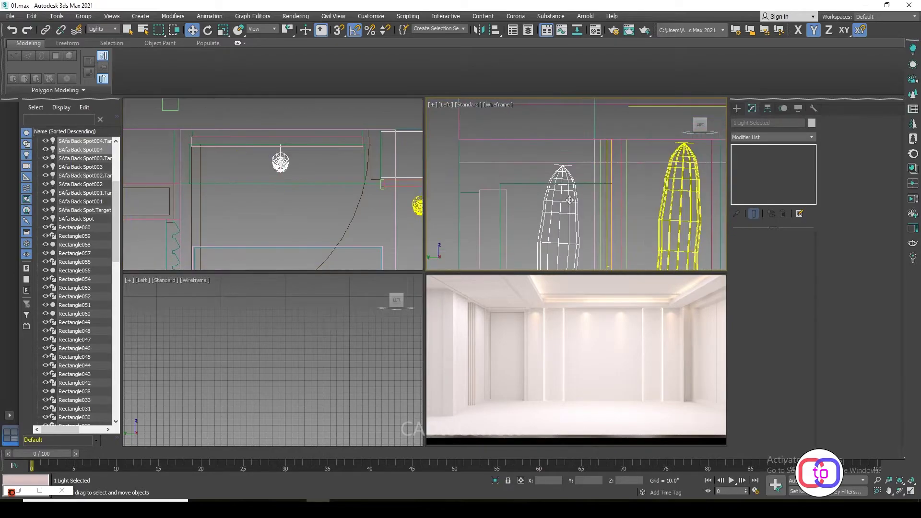
drag(570, 198, 573, 212)
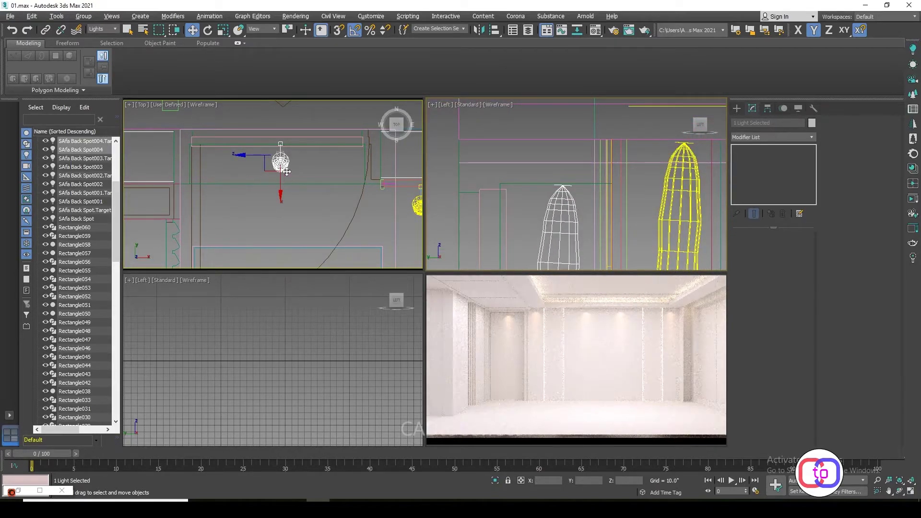
drag(281, 130, 280, 136)
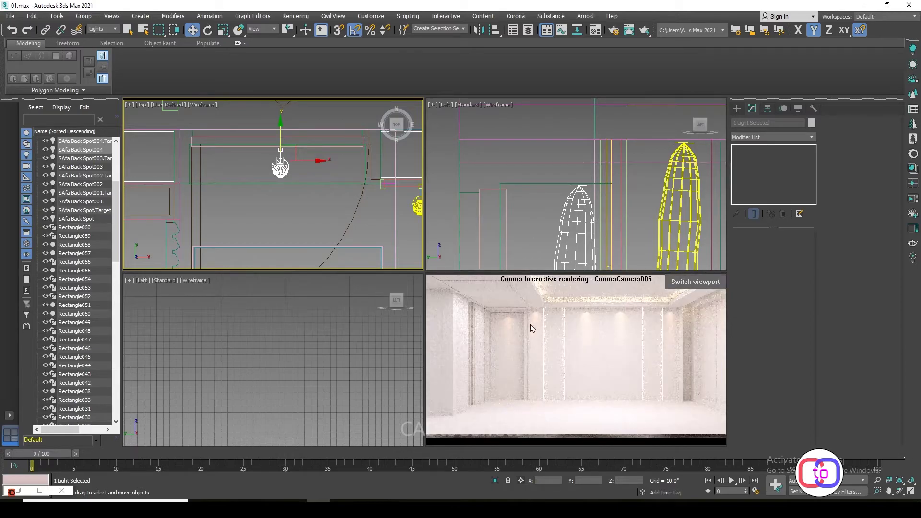
Select SAfa Back Spot001 together with a second spotlight, then deselect both.
middle_drag(324, 204, 302, 198)
scroll(336, 206, up, 2)
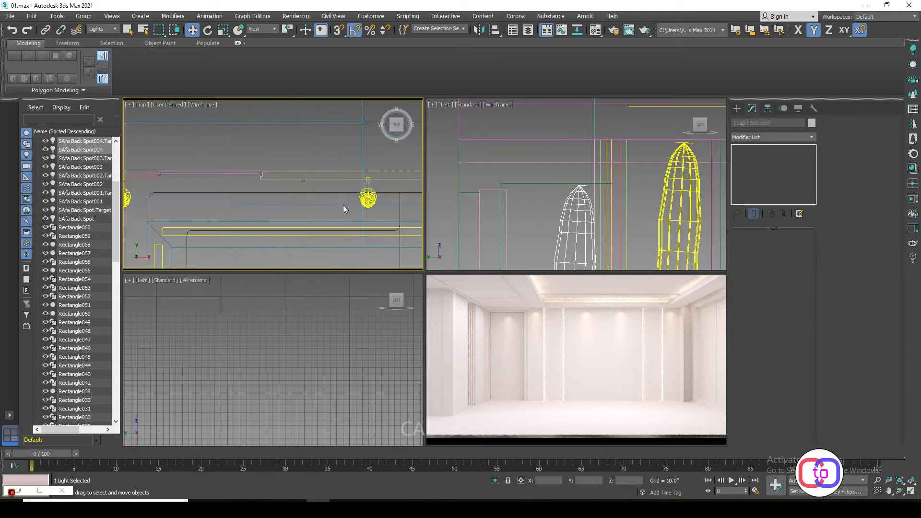
scroll(343, 206, up, 3)
click(331, 206)
scroll(338, 182, down, 4)
scroll(336, 192, up, 3)
ctrl+click(308, 194)
scroll(316, 192, down, 4)
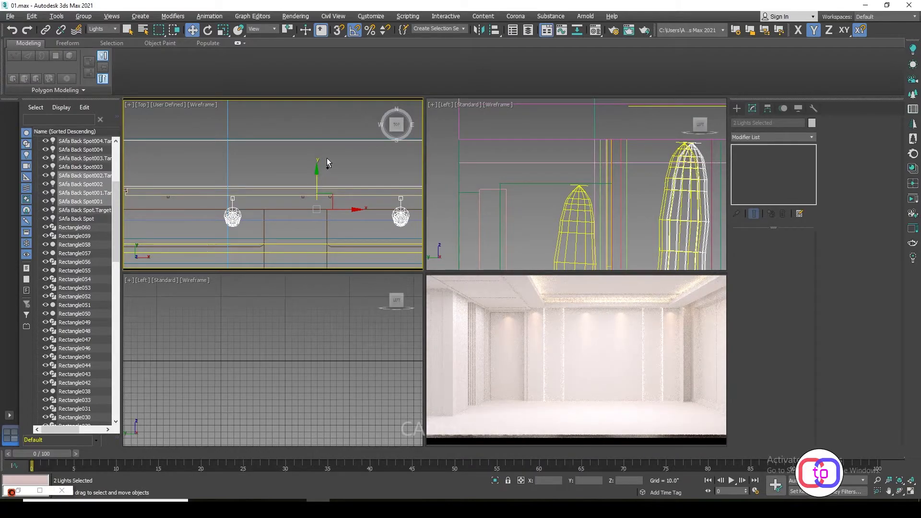
click(327, 163)
scroll(339, 158, down, 2)
scroll(288, 146, down, 3)
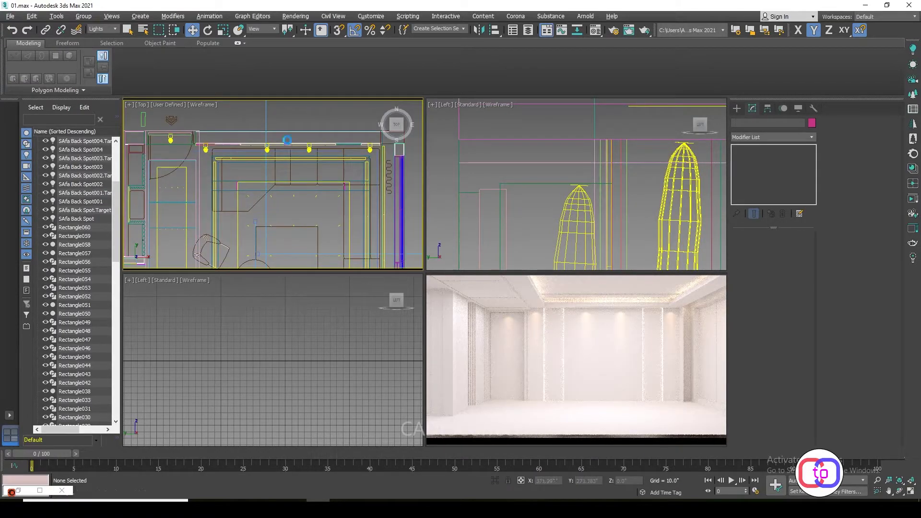
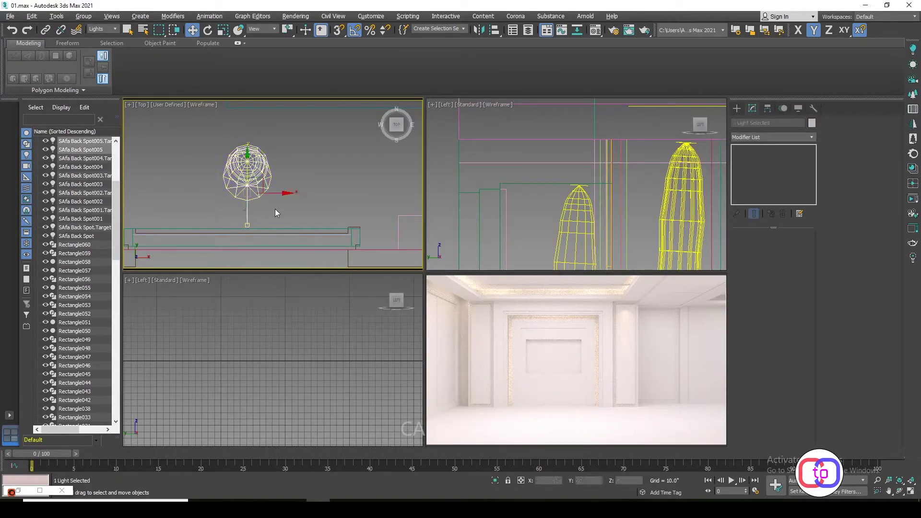
Instance the back spotlight sideways along the ceiling as a new copy, SAfa Back Spot006.
middle_drag(276, 212, 279, 211)
click(260, 166)
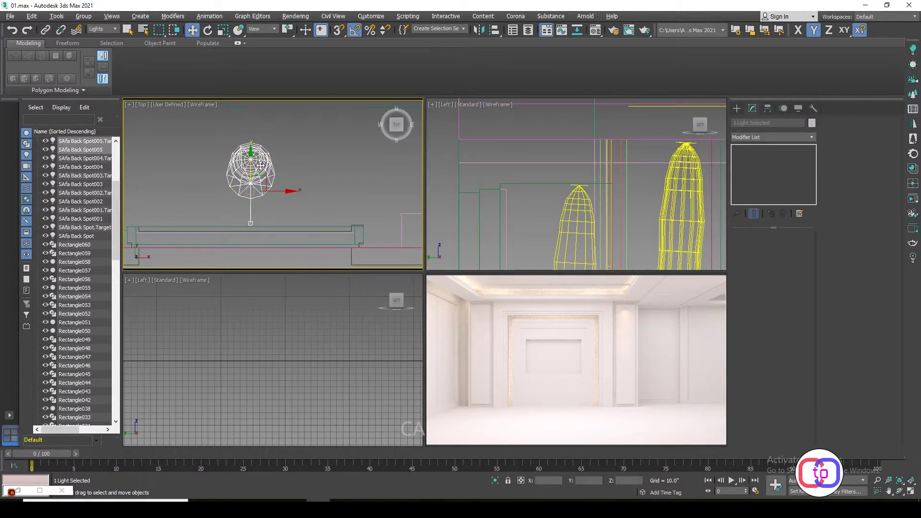
scroll(251, 163, down, 5)
shift+drag(194, 190, 350, 190)
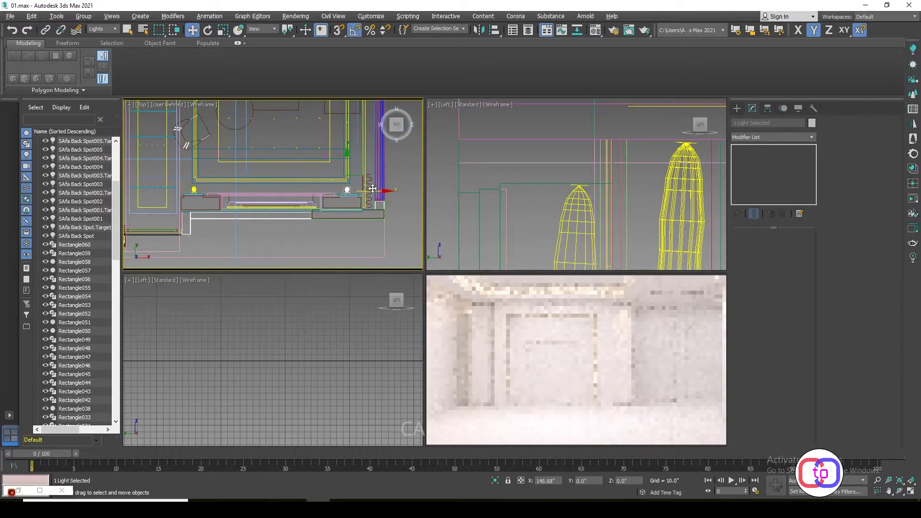
click(462, 294)
scroll(351, 138, up, 5)
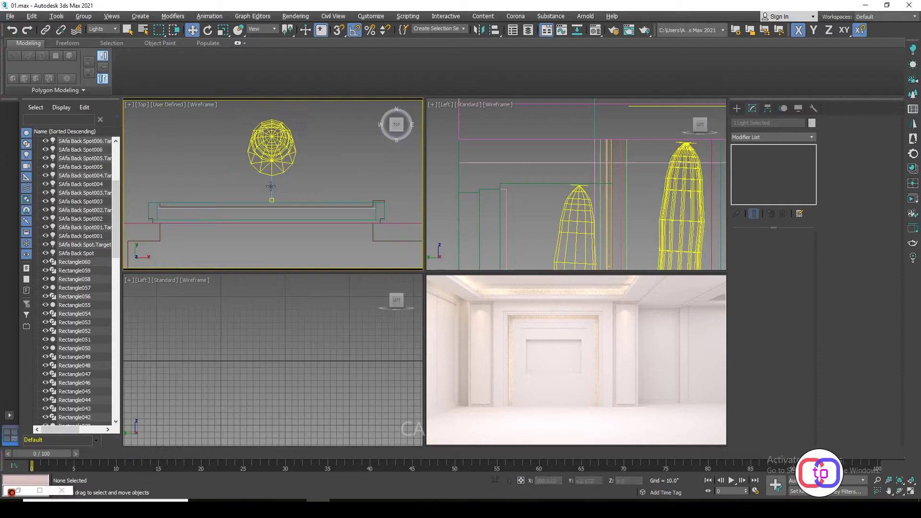
scroll(330, 139, down, 4)
Clone SAfa Back Spot005 into further instances SAfa Back Spot007 and SAfa Back Spot008.
click(329, 139)
middle_drag(330, 139, 340, 139)
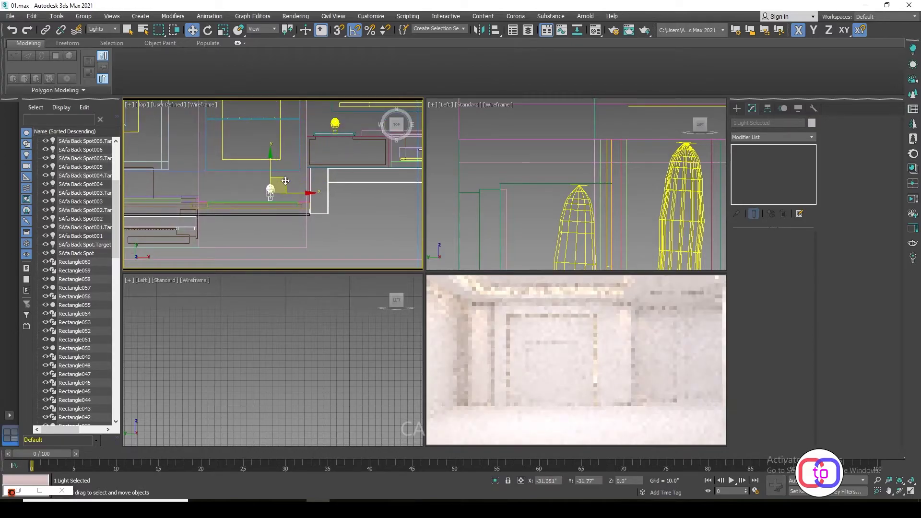
mouse_move(299, 168)
shift+mouse_down()
mouse_move(281, 180)
mouse_move(311, 181)
mouse_move(310, 211)
shift+mouse_up()
click(460, 293)
scroll(306, 173, up, 5)
scroll(322, 187, down, 4)
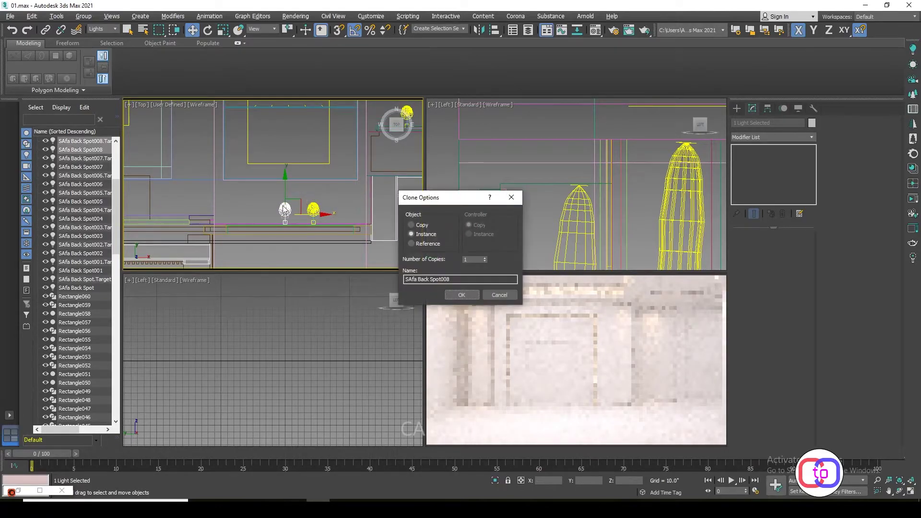
key(Return)
scroll(324, 206, up, 3)
click(301, 214)
Nudge SAfa Back Spot008 slightly left and SAfa Back Spot007 slightly right into position.
click(257, 238)
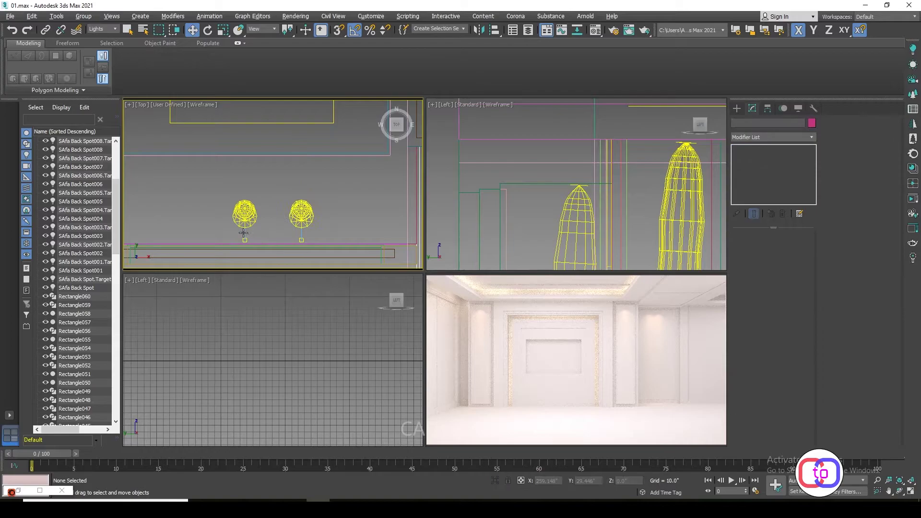
click(245, 213)
scroll(327, 221, down, 3)
scroll(313, 218, down, 1)
click(305, 213)
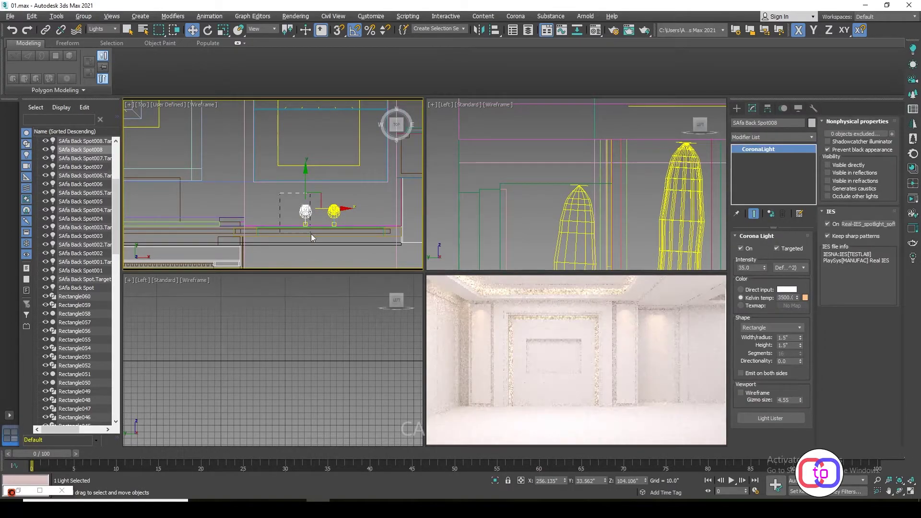
drag(300, 216, 293, 216)
click(335, 212)
drag(363, 217, 364, 217)
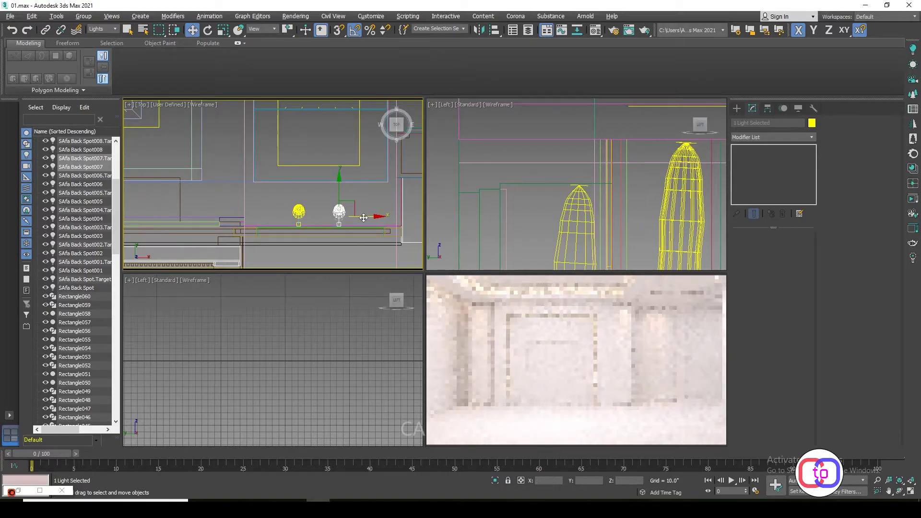
scroll(320, 198, down, 3)
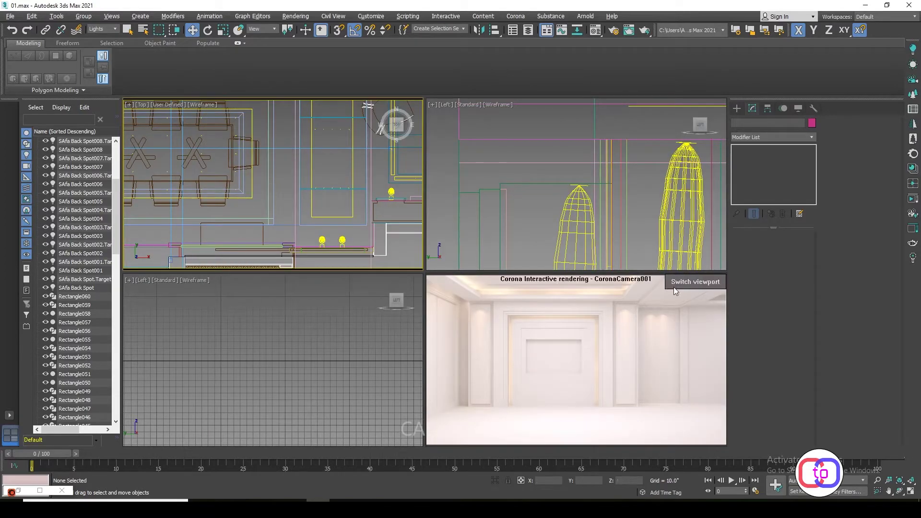
Switch the render viewport to CoronaCamera002, then to CoronaCamera005 from the camera list.
click(676, 291)
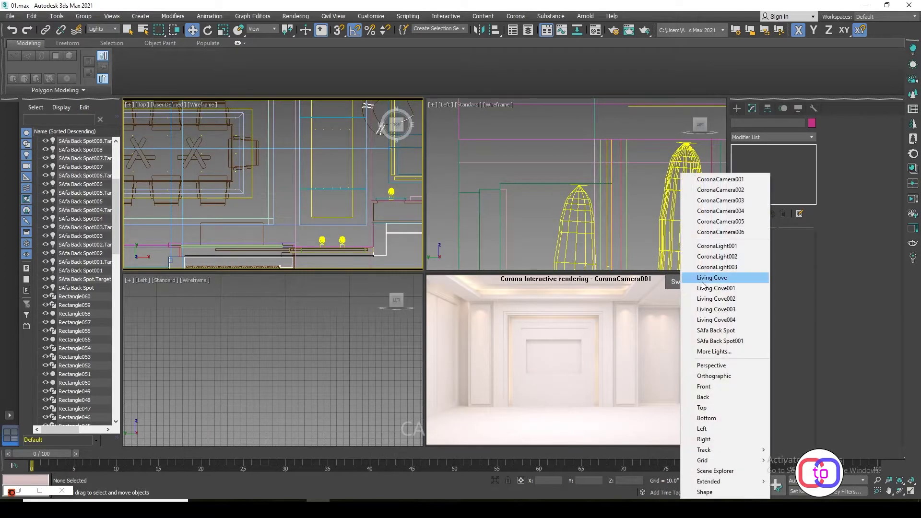
click(737, 190)
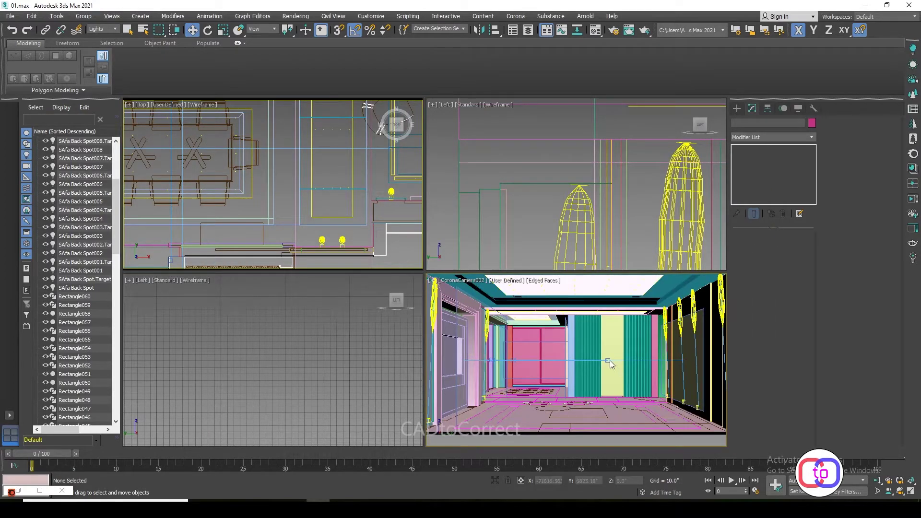
key(c)
double_click(453, 212)
key(c)
double_click(454, 212)
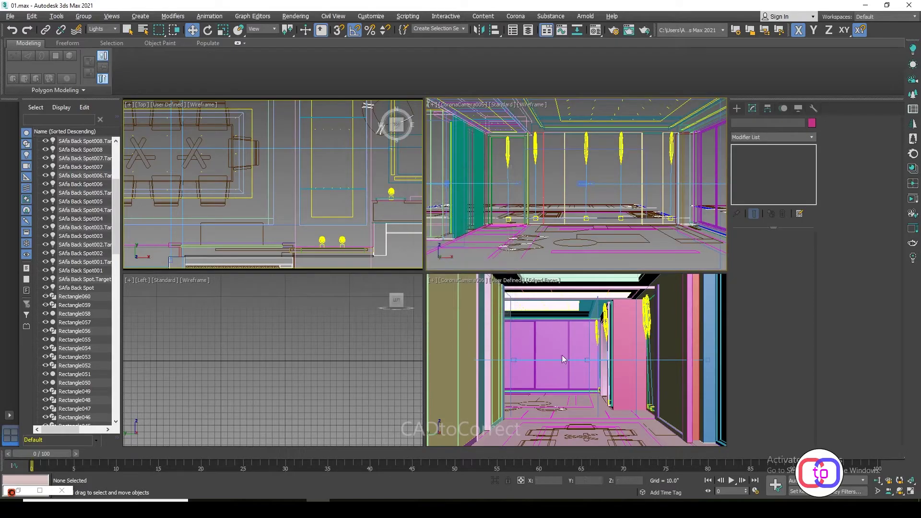
key(c)
double_click(453, 212)
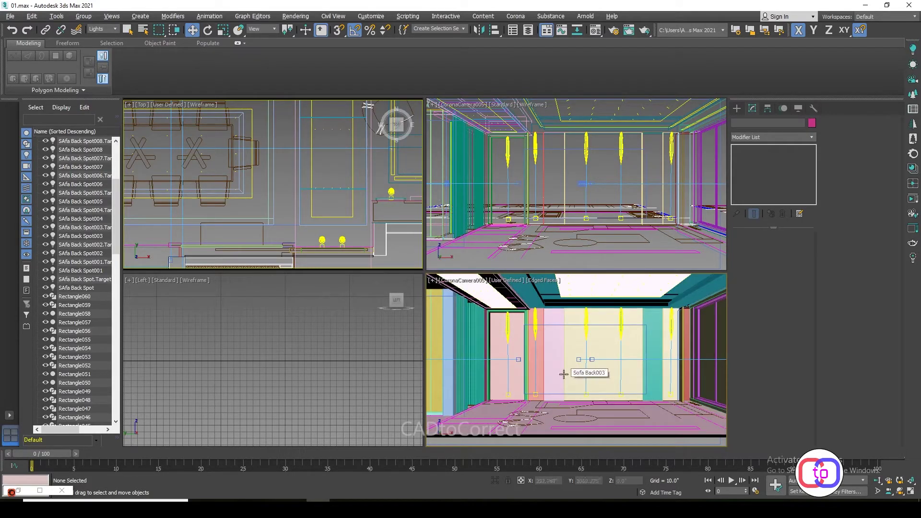
Try other scene cameras from the Select Camera list in the viewport.
key(c)
double_click(454, 216)
key(c)
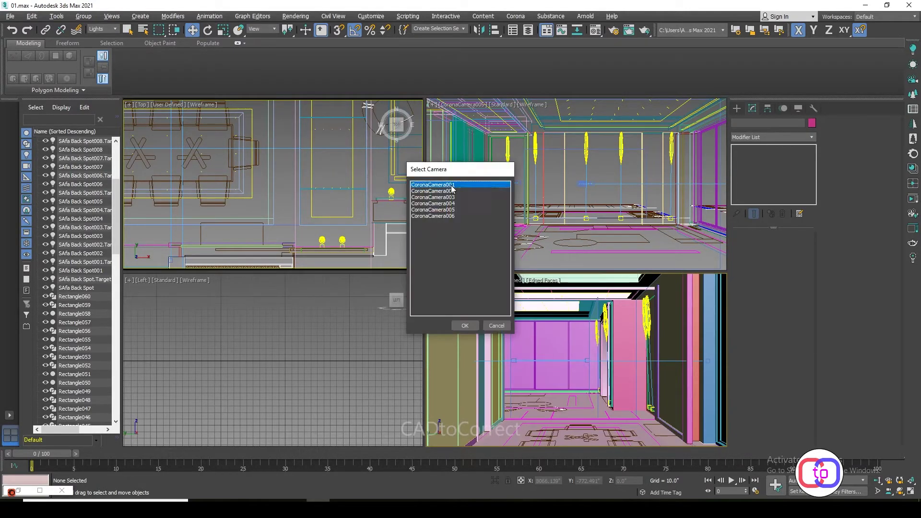
double_click(454, 186)
key(c)
key(Escape)
click(530, 281)
click(511, 372)
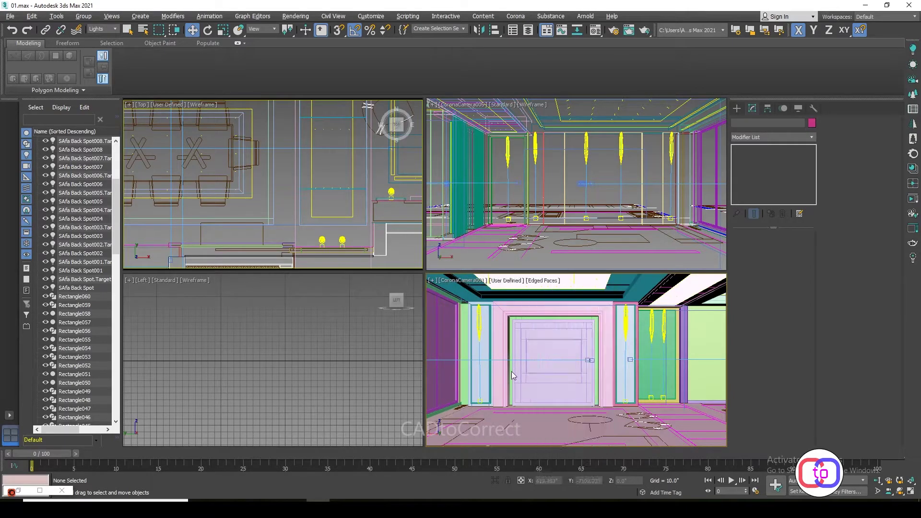
Look through CoronaCamera002, then settle the viewport on CoronaCamera003.
key(c)
click(443, 191)
double_click(442, 191)
right_click(665, 330)
key(Escape)
key(c)
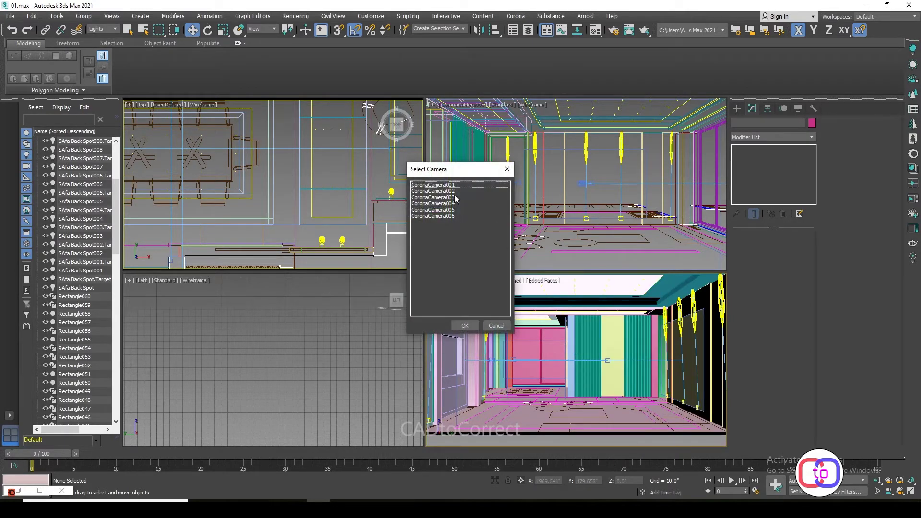
double_click(454, 197)
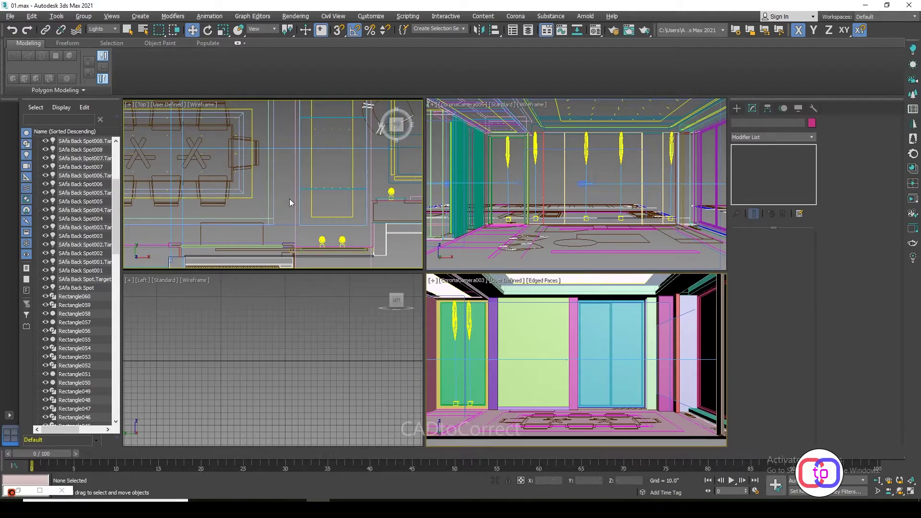
Select SAfa Back Spot008 in the plan, then clear the selection and activate the camera view.
scroll(290, 199, up, 5)
scroll(344, 202, up, 3)
click(275, 197)
scroll(275, 202, up, 2)
scroll(275, 202, down, 5)
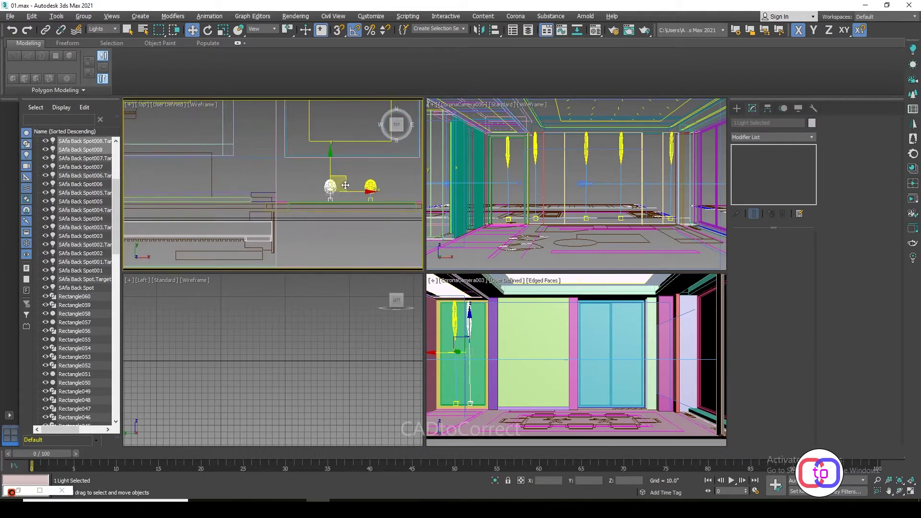
click(492, 309)
Start the interactive preview and clone a spotlight leftward into SAfa Back Spot009 and Spot010.
click(911, 189)
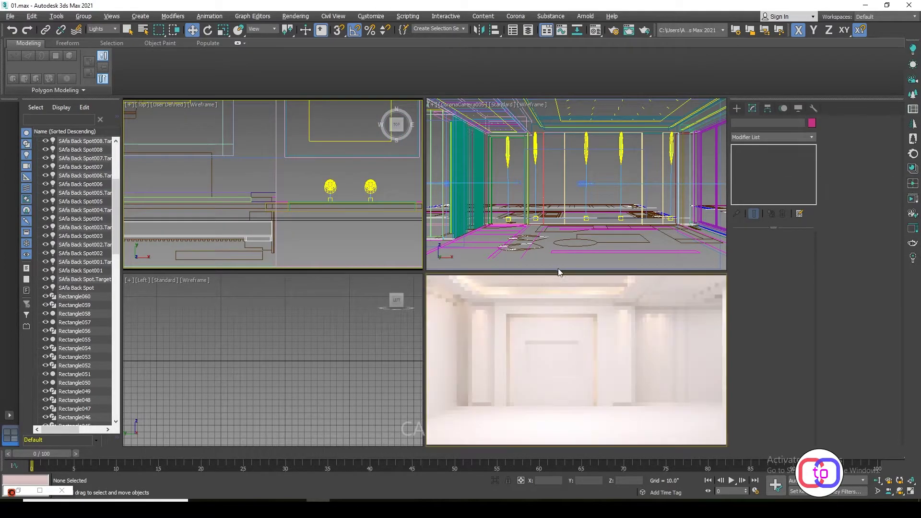
scroll(317, 192, up, 3)
click(398, 195)
scroll(399, 195, down, 2)
mouse_move(398, 196)
mouse_down()
mouse_move(258, 185)
mouse_move(332, 188)
mouse_move(319, 190)
mouse_up()
click(455, 294)
scroll(307, 192, up, 2)
click(455, 295)
Pan toward the dining table and cycle the view through CoronaCamera002, 003 and 004.
click(354, 186)
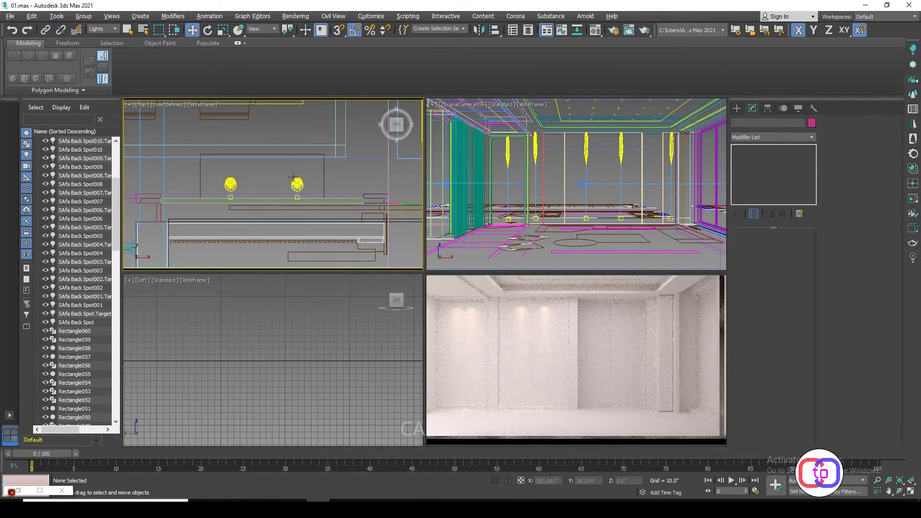
scroll(312, 192, down, 1)
middle_drag(259, 192, 279, 195)
scroll(279, 196, down, 1)
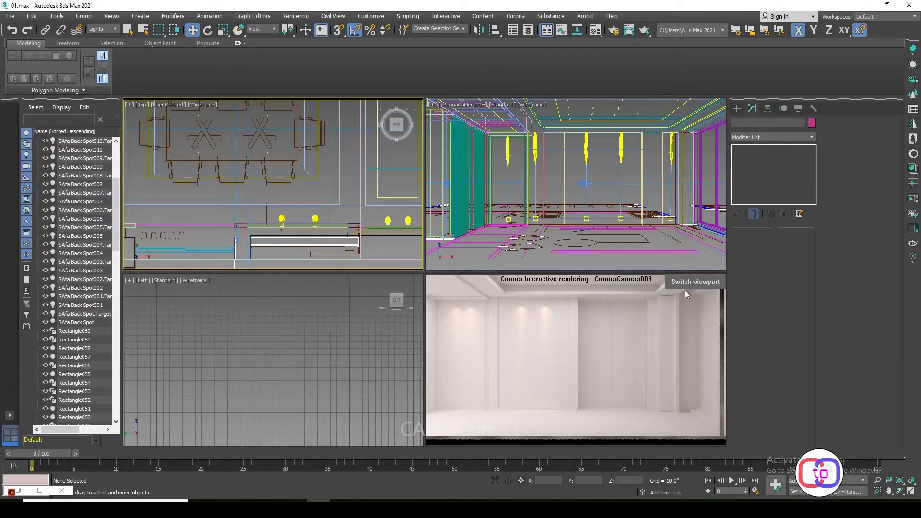
key(c)
double_click(453, 187)
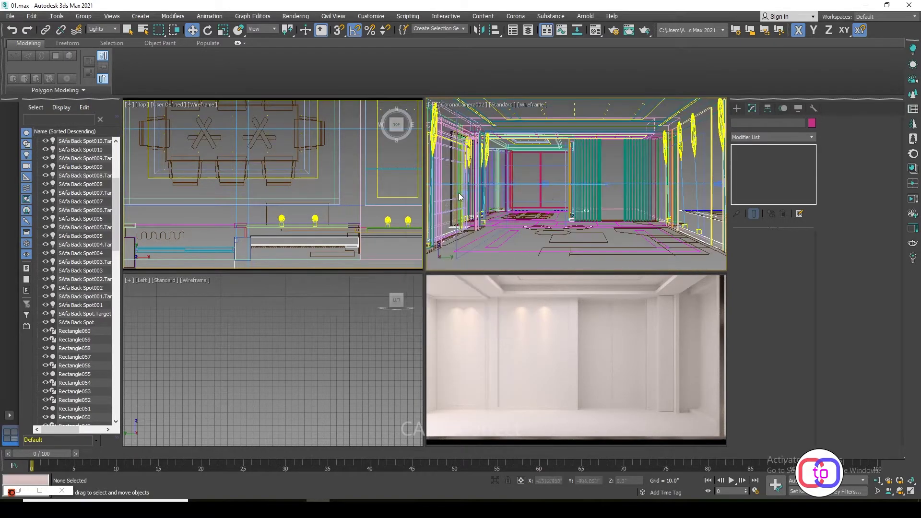
key(c)
double_click(448, 197)
key(c)
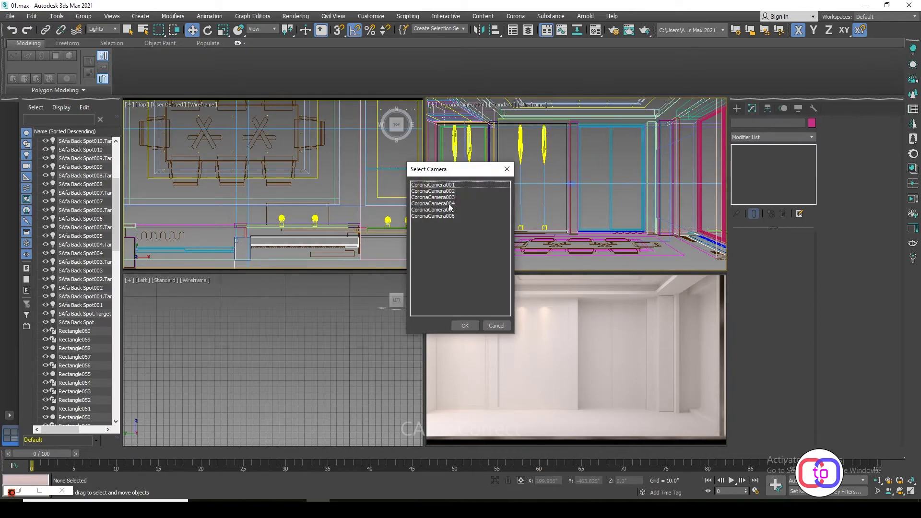
double_click(450, 204)
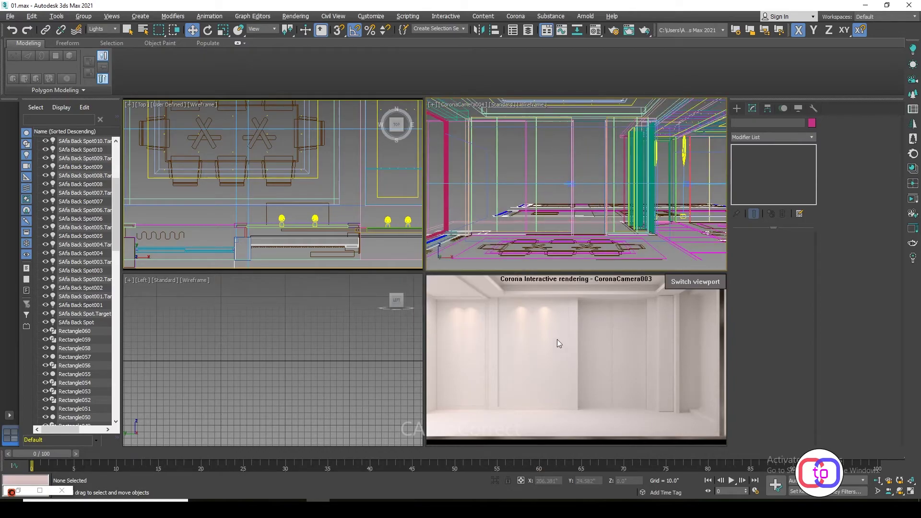
Check the cove from Living Cove001 and top views, then restart interactive render in CoronaCamera004.
click(913, 184)
click(530, 263)
click(681, 280)
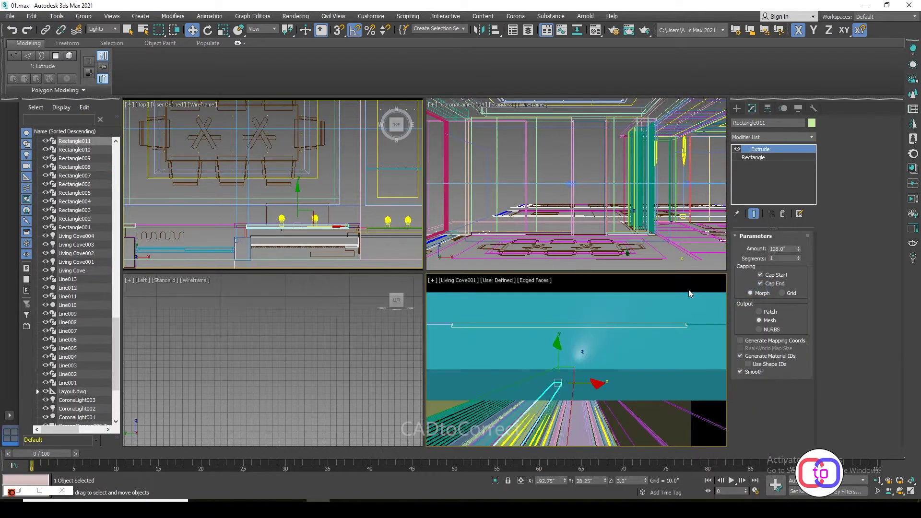
key(t)
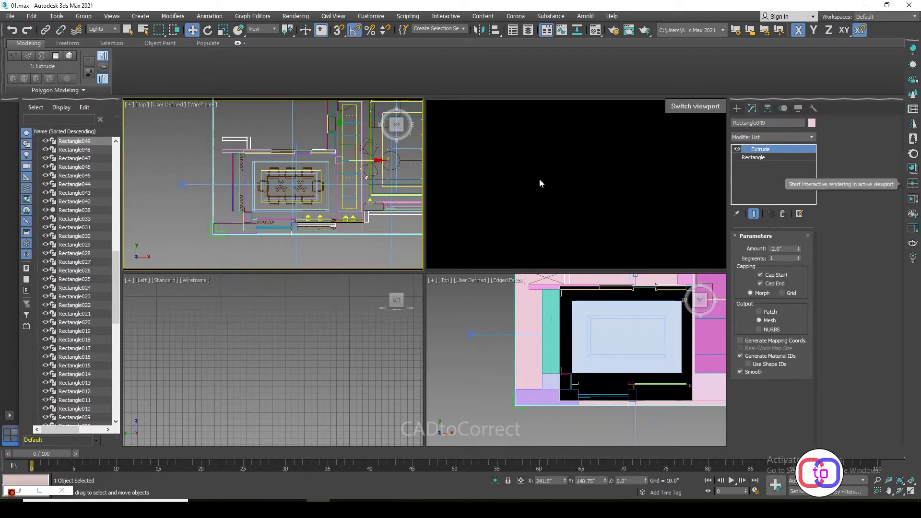
click(696, 106)
click(734, 116)
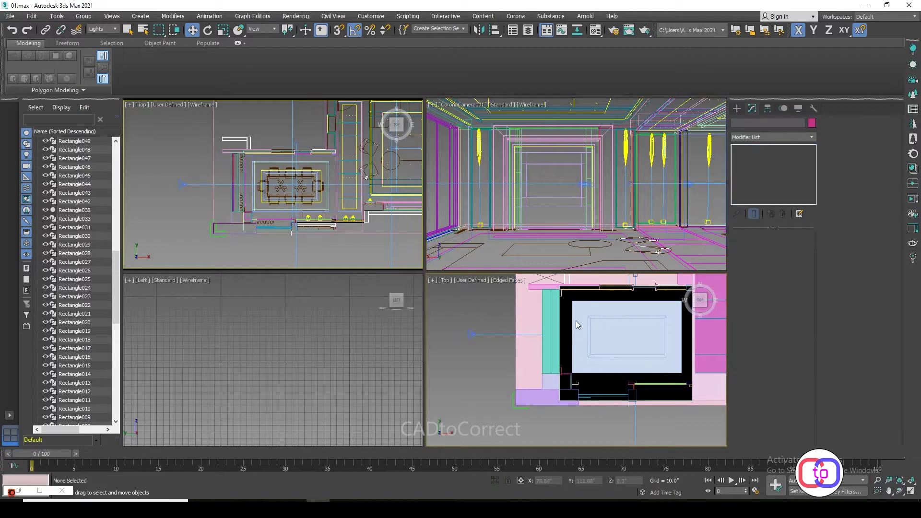
key(c)
double_click(468, 223)
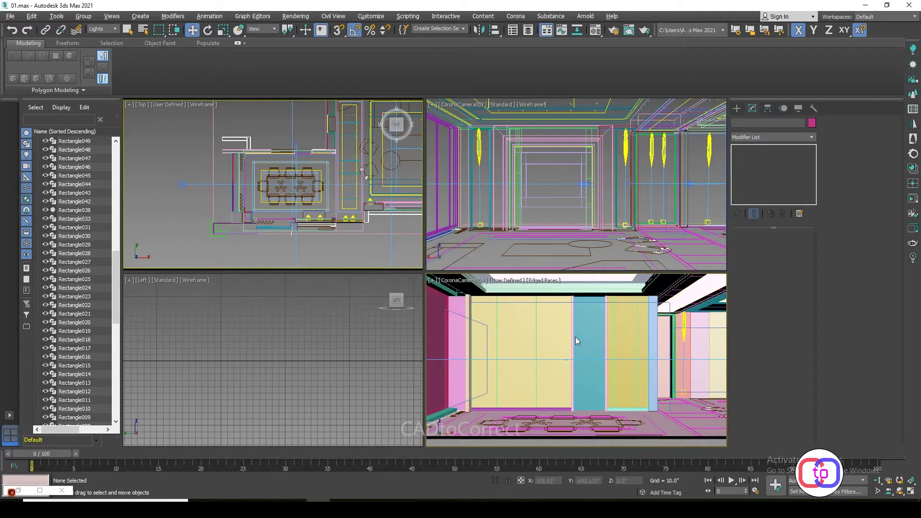
click(913, 183)
Make an instanced copy of a back spotlight and turn it 180 degrees.
scroll(311, 192, up, 8)
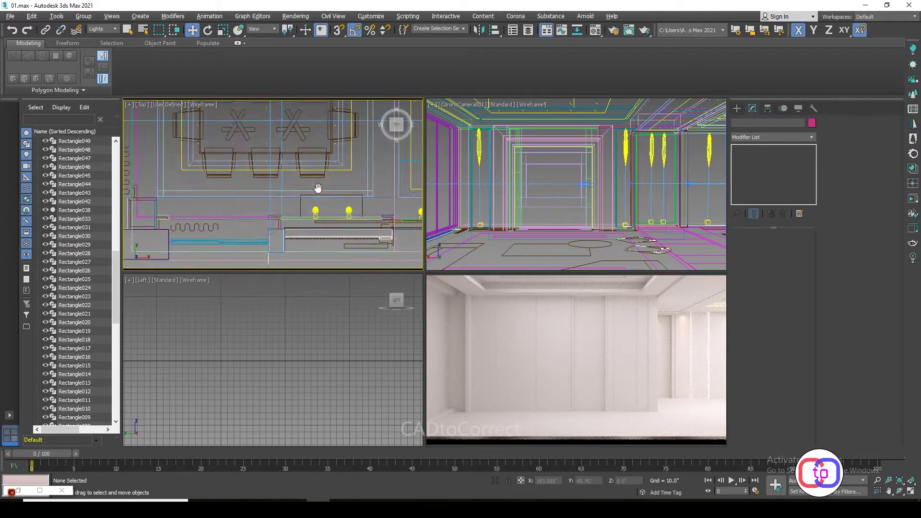
scroll(318, 187, up, 3)
click(302, 211)
scroll(302, 212, down, 5)
shift+drag(294, 130, 307, 125)
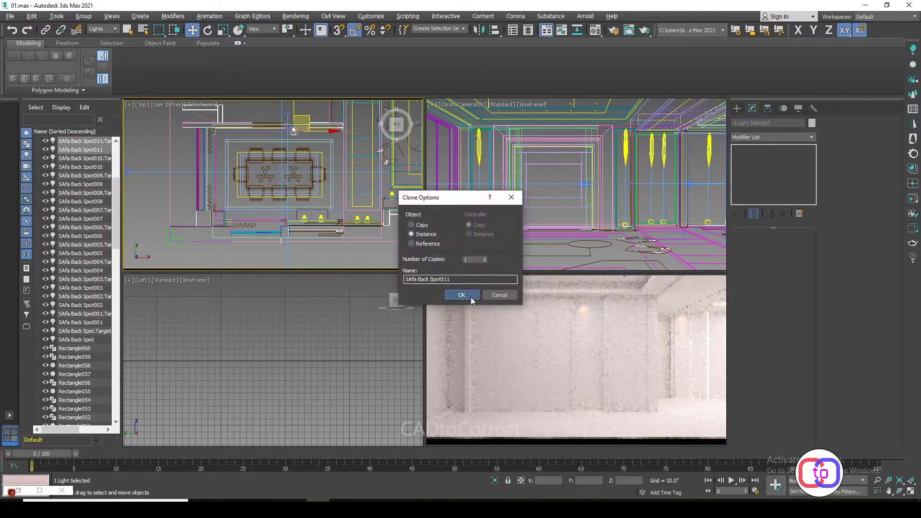
click(471, 298)
key(z)
drag(314, 190, 315, 92)
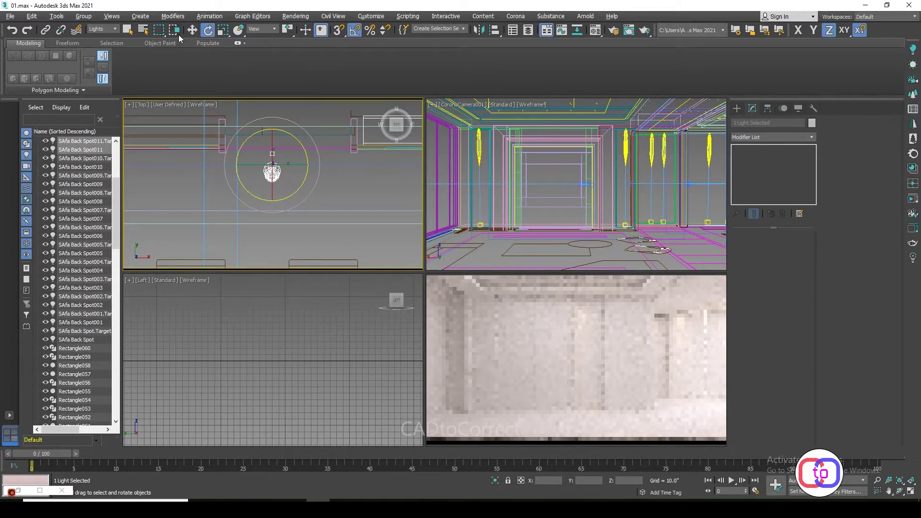
Move the turned spotlight into place over the dining area and instance it to the right.
click(192, 30)
scroll(269, 182, up, 2)
mouse_move(259, 192)
mouse_down()
mouse_move(300, 147)
mouse_move(295, 139)
mouse_up()
scroll(264, 204, down, 2)
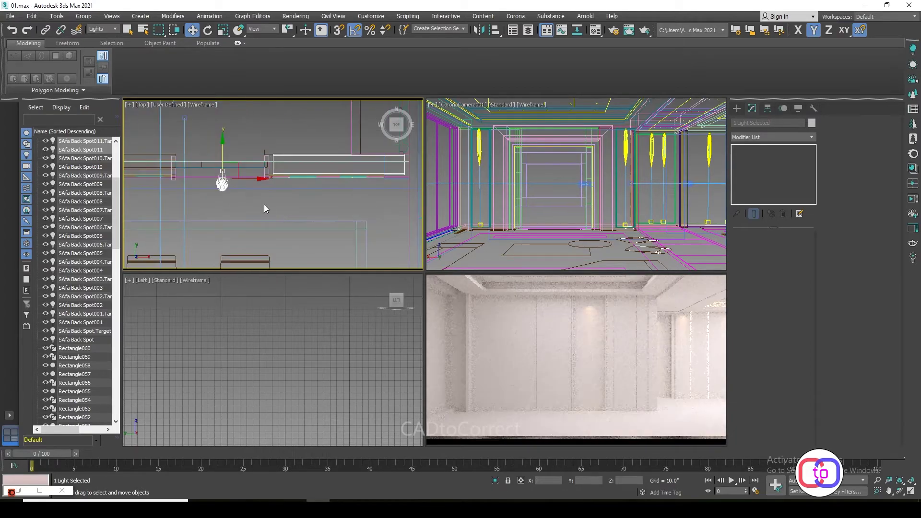
shift+drag(191, 174, 344, 184)
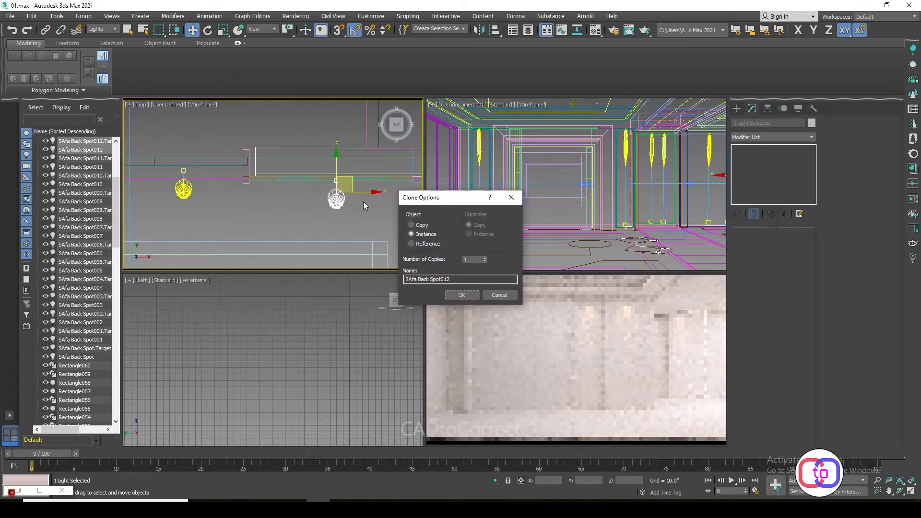
key(Return)
middle_drag(375, 200, 307, 189)
Add two more X-constrained instances along the wall up to SAfa Back Spot014, nudging one left.
key(F5)
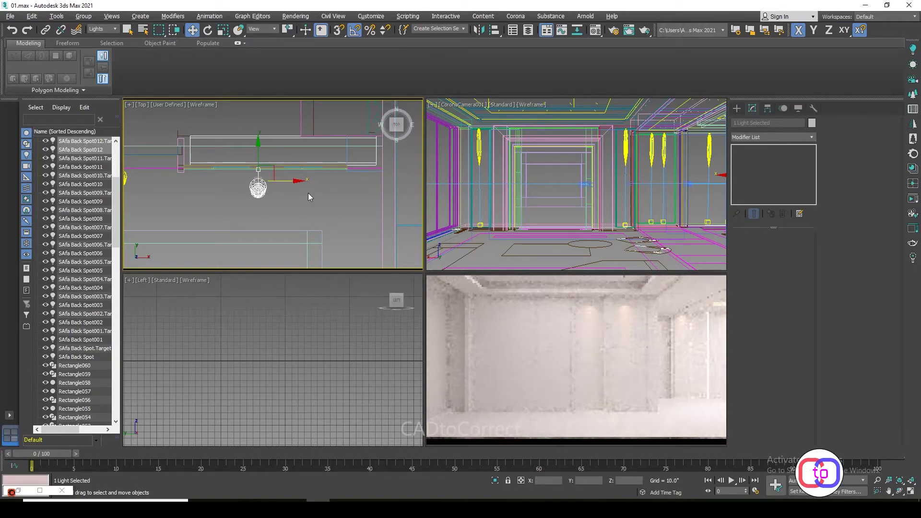
scroll(308, 192, down, 3)
middle_drag(307, 192, 401, 191)
shift+drag(382, 185, 201, 185)
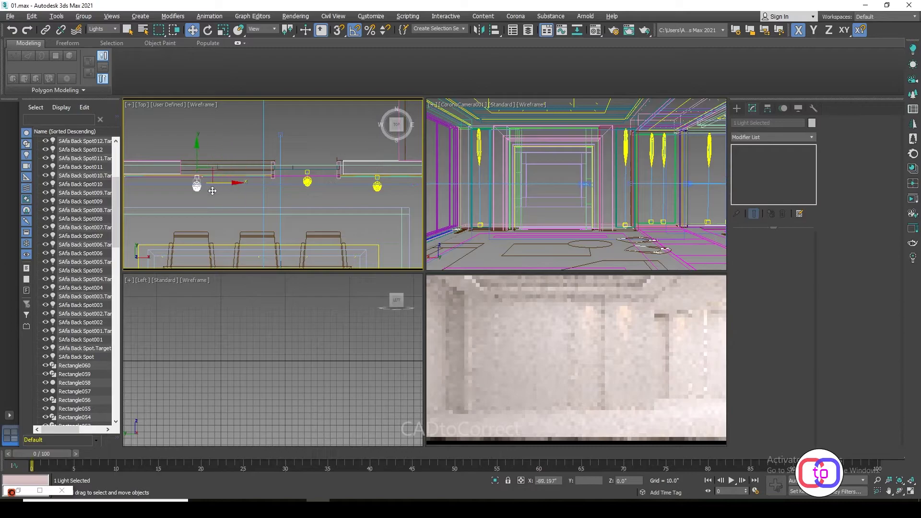
click(459, 294)
middle_drag(229, 192, 319, 200)
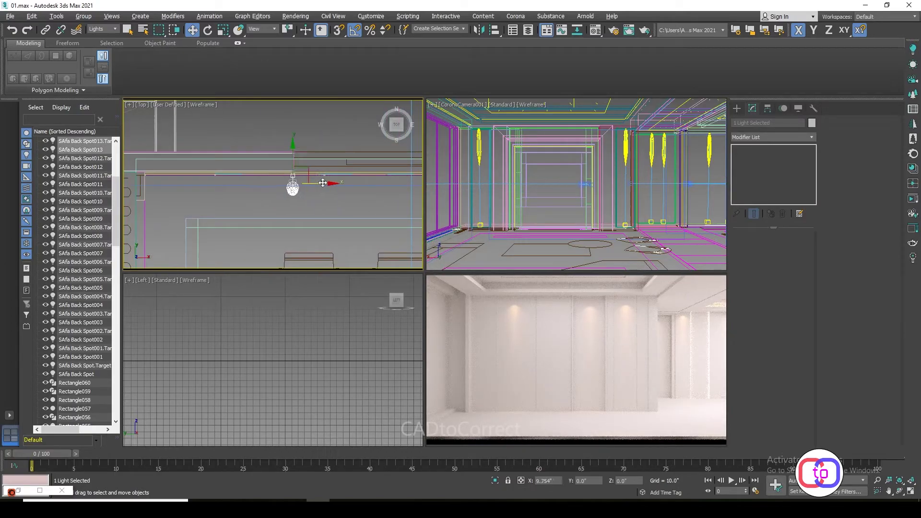
shift+drag(317, 183, 280, 185)
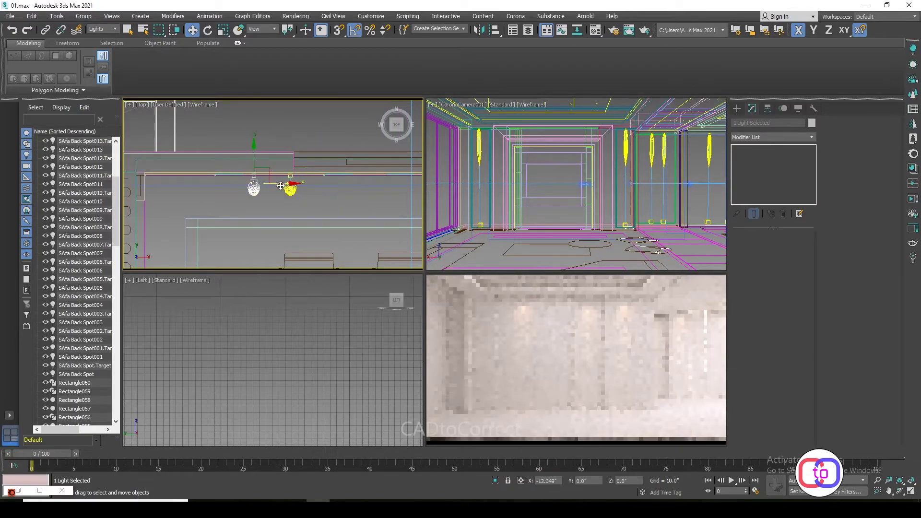
click(458, 295)
scroll(271, 188, up, 2)
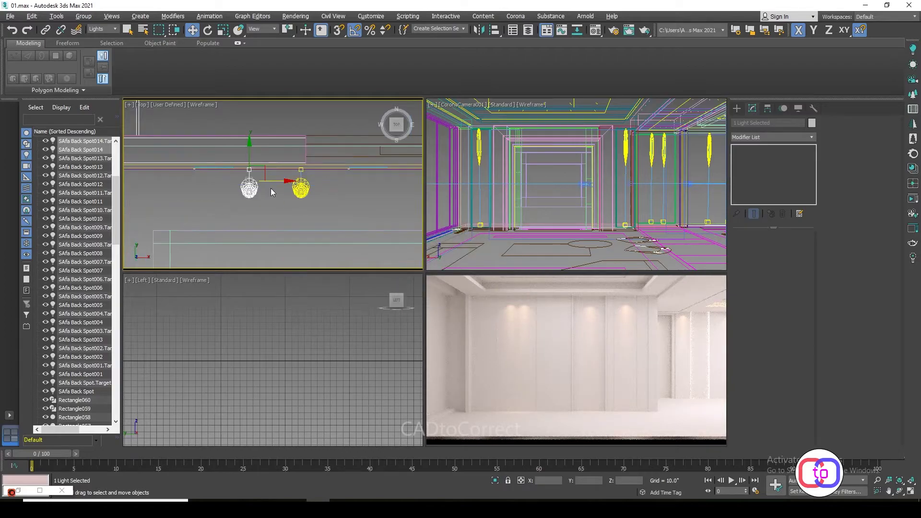
drag(245, 186, 243, 186)
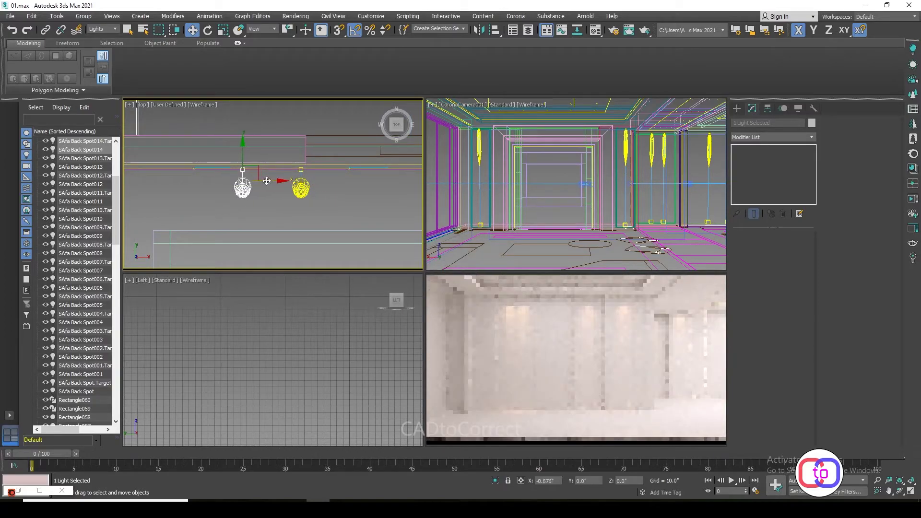
scroll(324, 191, down, 5)
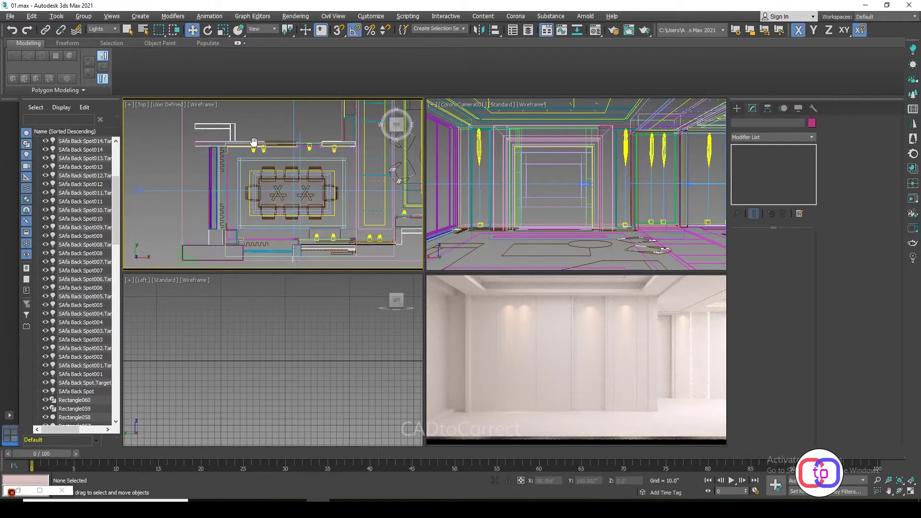
scroll(347, 205, up, 5)
Copy the Living Cove004 light to the left as a new light named Dining Curtain.
click(386, 169)
scroll(396, 169, down, 3)
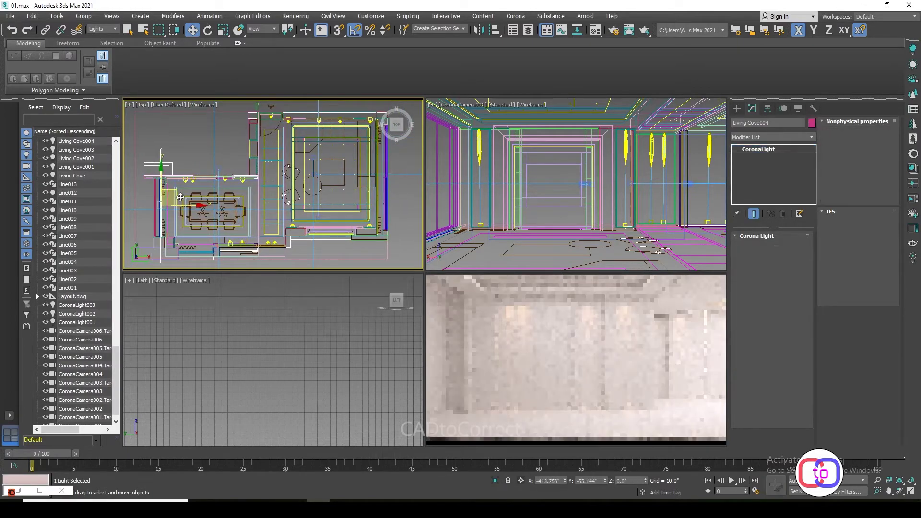
shift+drag(396, 168, 163, 168)
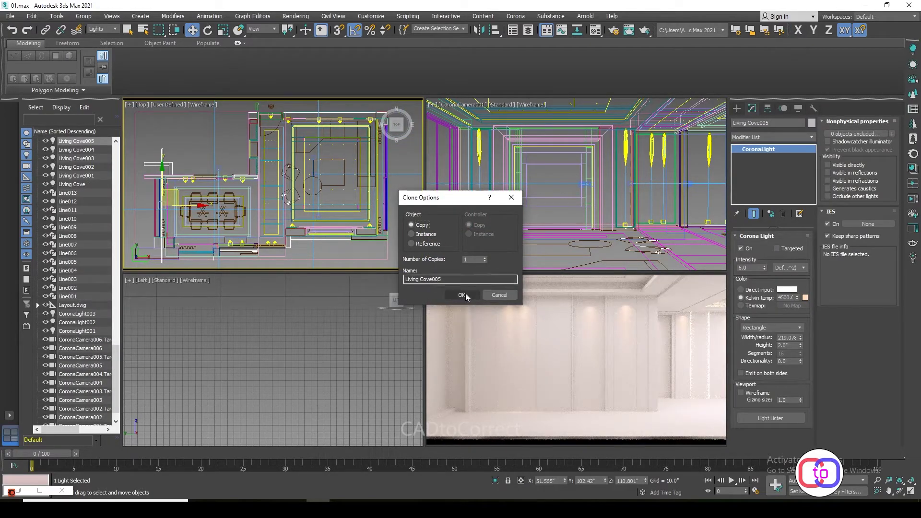
text(Curtain)
click(474, 297)
scroll(158, 216, up, 5)
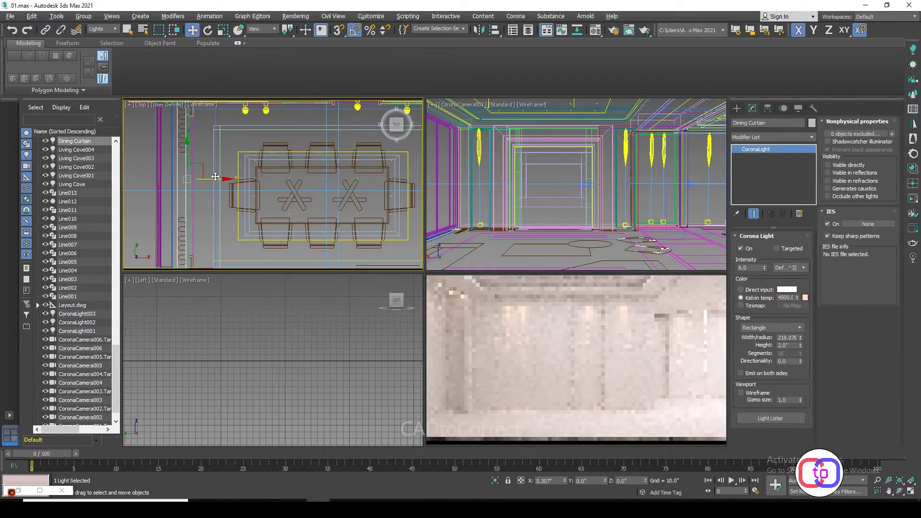
scroll(214, 176, down, 5)
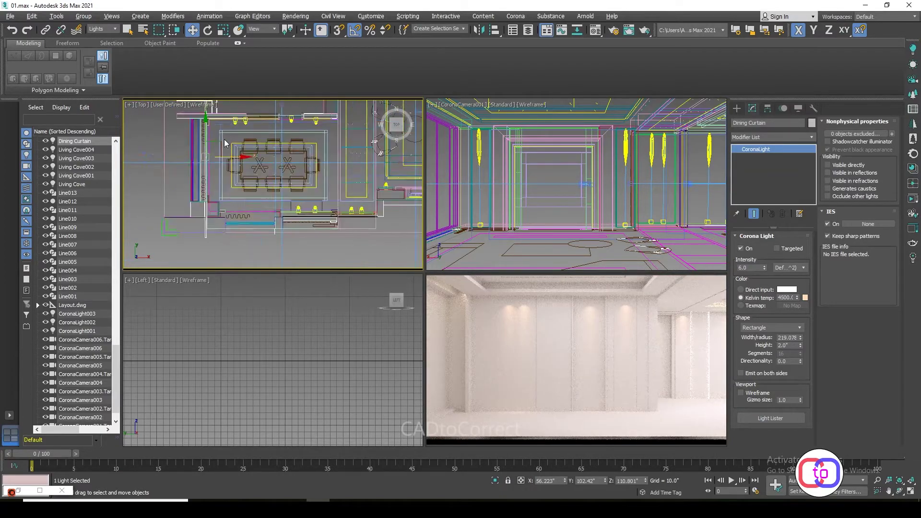
Shrink the Dining Curtain light's width to 131.447.
drag(801, 339, 801, 365)
middle_drag(202, 146, 182, 173)
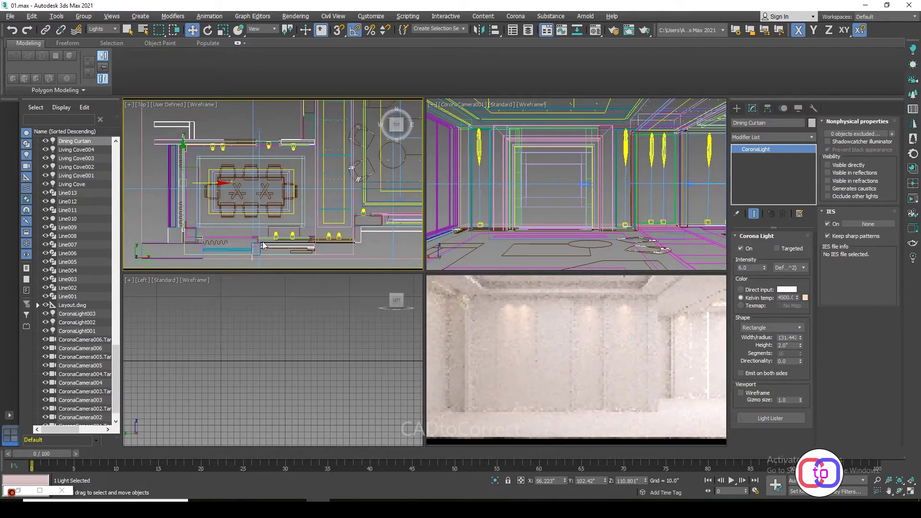
scroll(184, 175, up, 3)
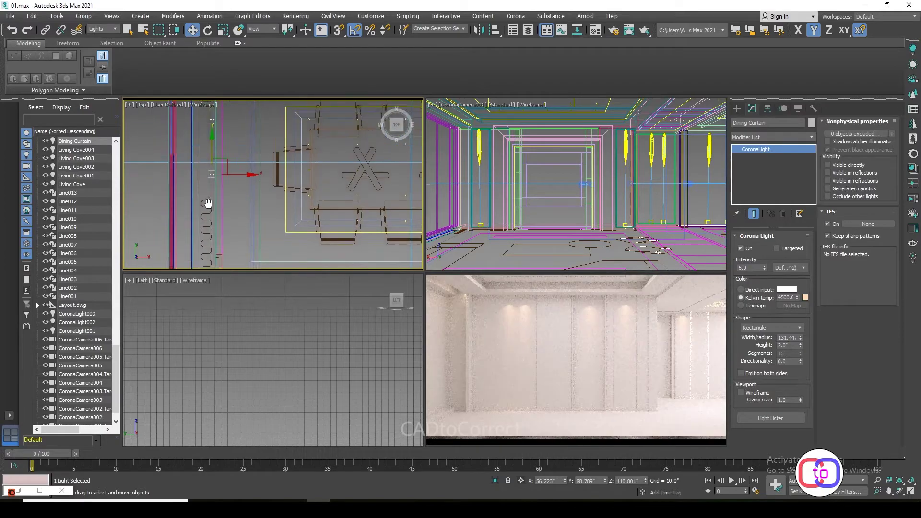
middle_drag(206, 202, 219, 226)
scroll(249, 202, up, 4)
key(F3)
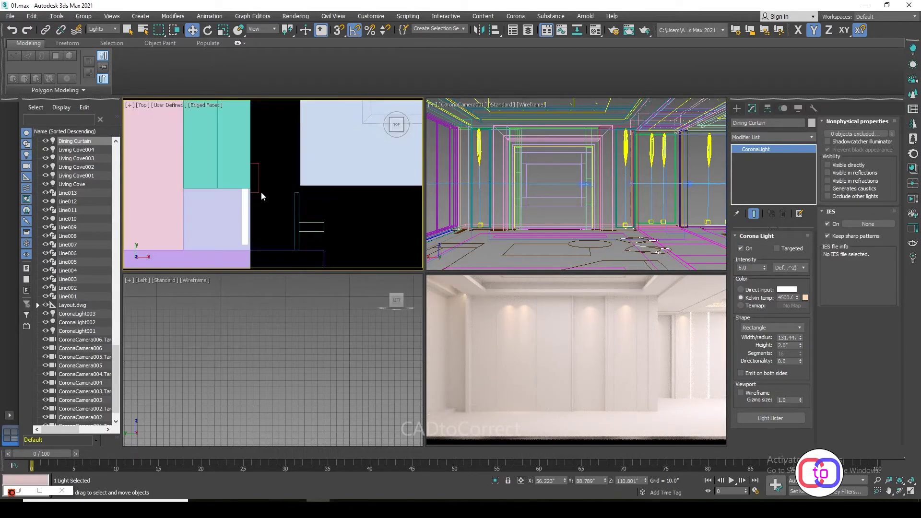
middle_drag(261, 191, 291, 196)
Frame the light in the top view and reduce its width to 110.568.
key(z)
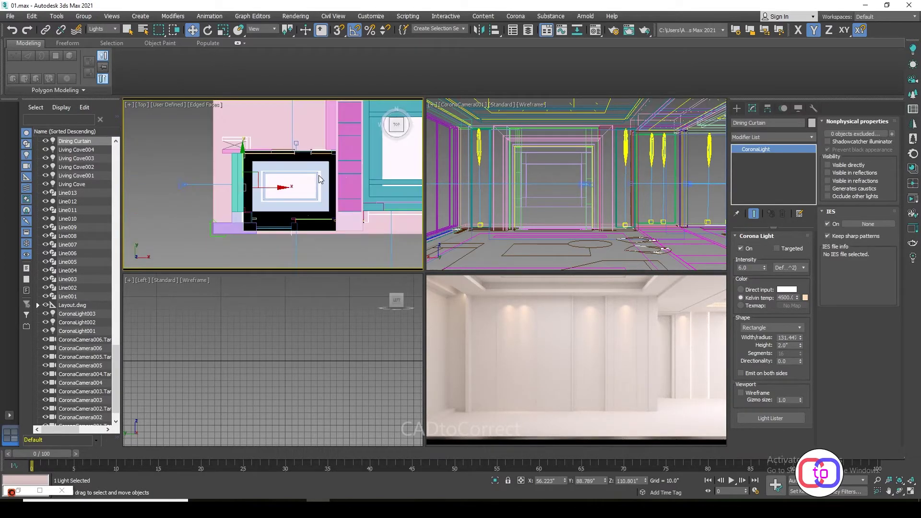
scroll(309, 176, up, 2)
scroll(309, 175, up, 3)
key(F3)
scroll(288, 167, down, 3)
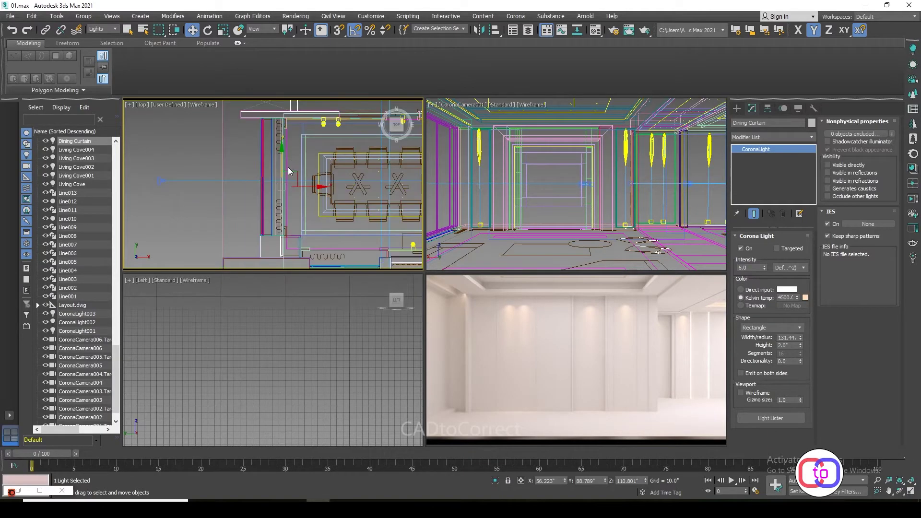
middle_drag(287, 167, 286, 154)
drag(800, 337, 804, 343)
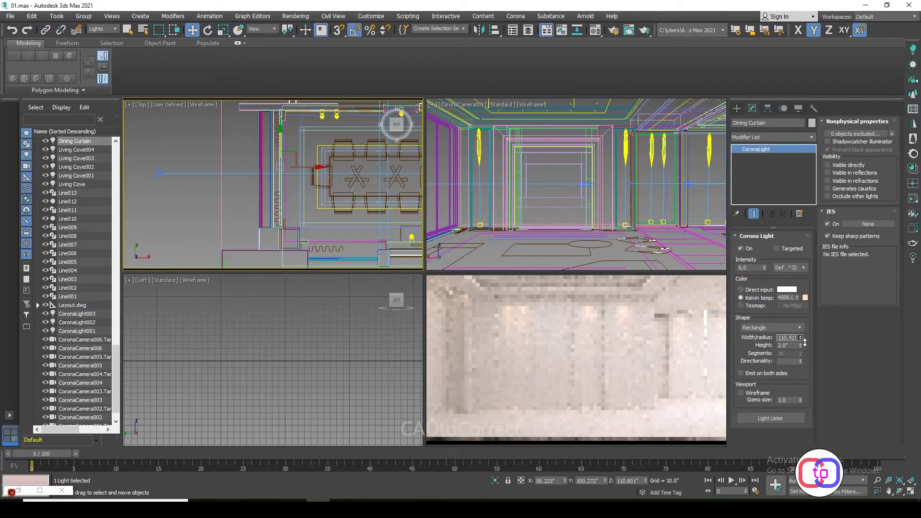
middle_drag(242, 182, 224, 201)
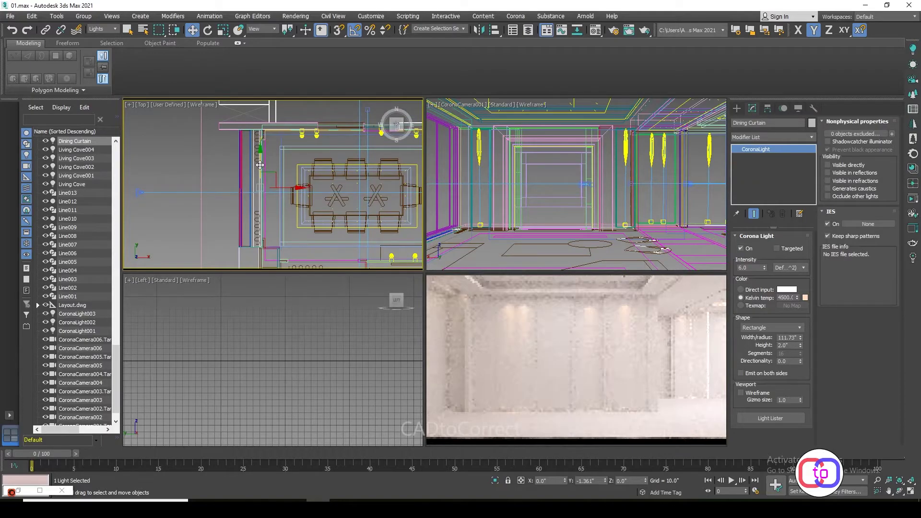
drag(801, 342, 800, 338)
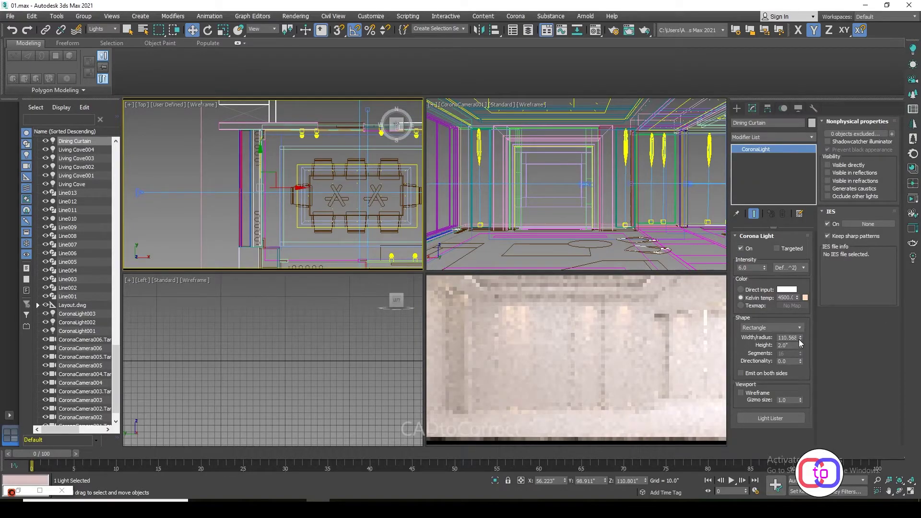
middle_drag(357, 188, 240, 189)
Copy the Dining Curtain light as Dining Curtain001.
scroll(165, 185, up, 3)
scroll(243, 181, up, 3)
scroll(244, 182, down, 6)
scroll(240, 188, up, 3)
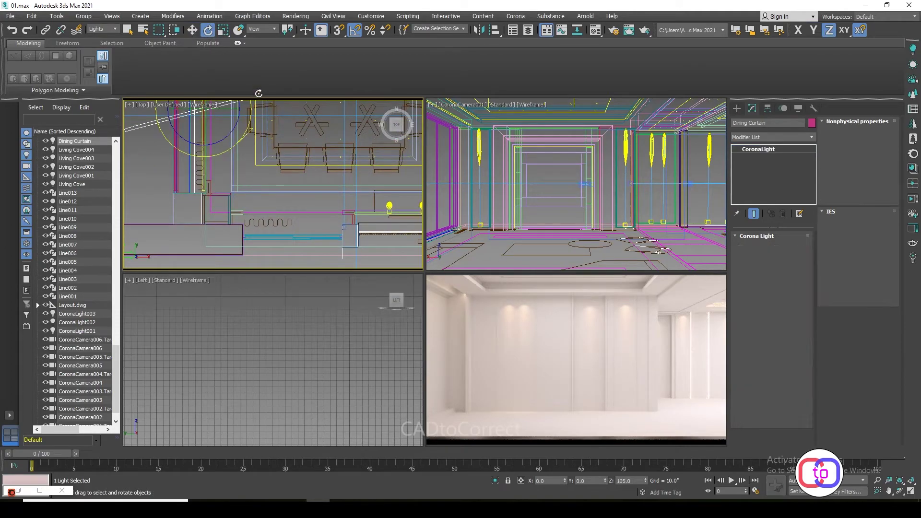
key(ctrl+v)
click(446, 292)
Narrow Dining Curtain001 to 77.398 width, nudge it along X, and deselect it.
key(w)
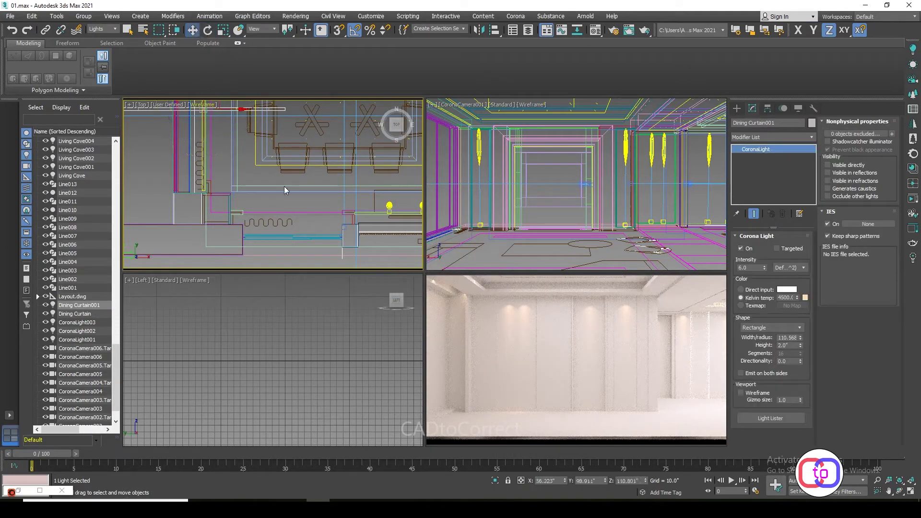
scroll(284, 186, up, 3)
scroll(197, 159, down, 4)
middle_drag(196, 158, 281, 228)
scroll(280, 223, up, 2)
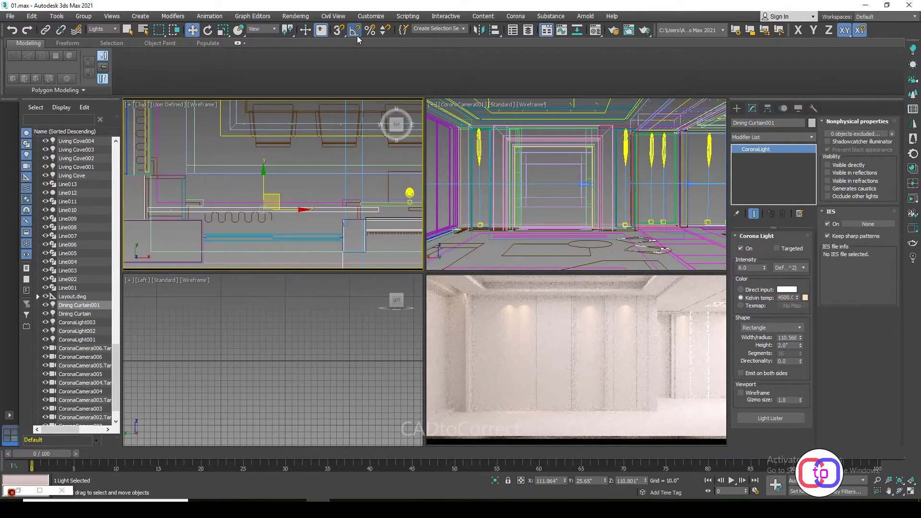
drag(802, 339, 799, 354)
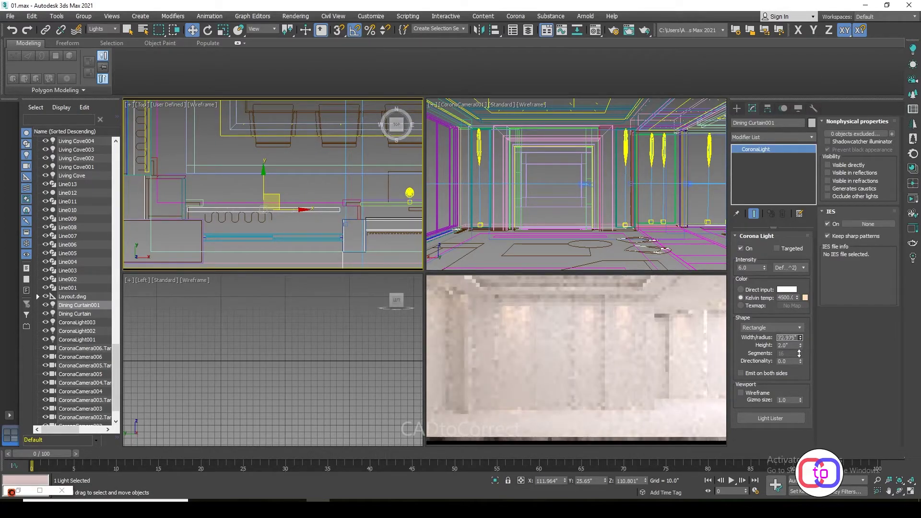
drag(296, 210, 303, 210)
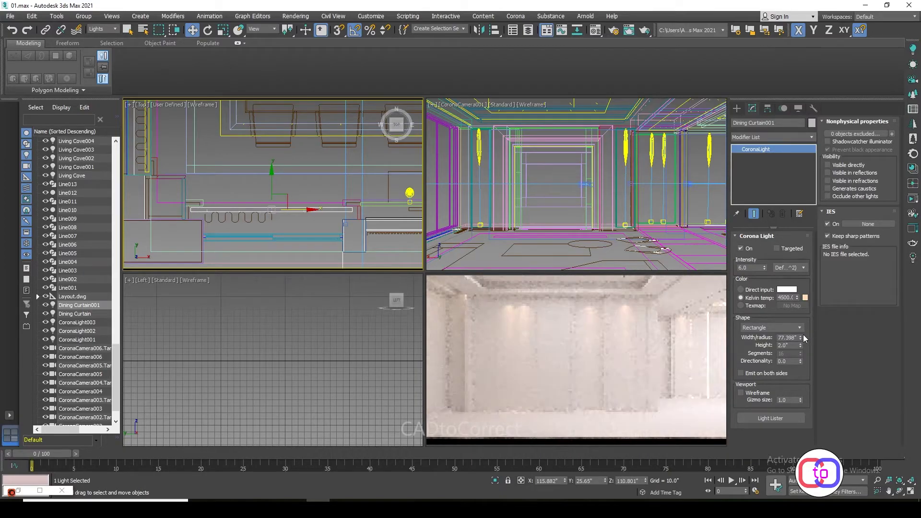
click(318, 198)
scroll(318, 198, down, 5)
Select Living Cove002 in the living ceiling plan and switch to the Front view.
middle_drag(318, 198, 203, 261)
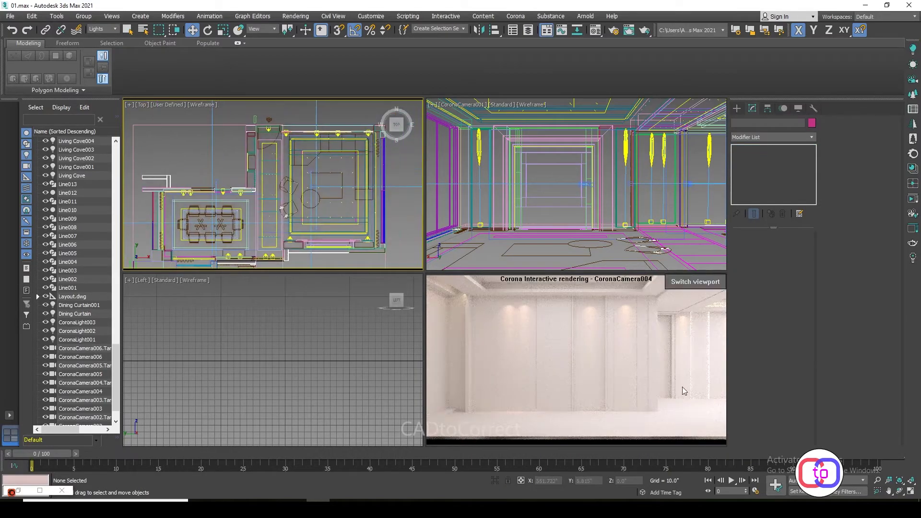
middle_drag(336, 220, 268, 192)
click(236, 189)
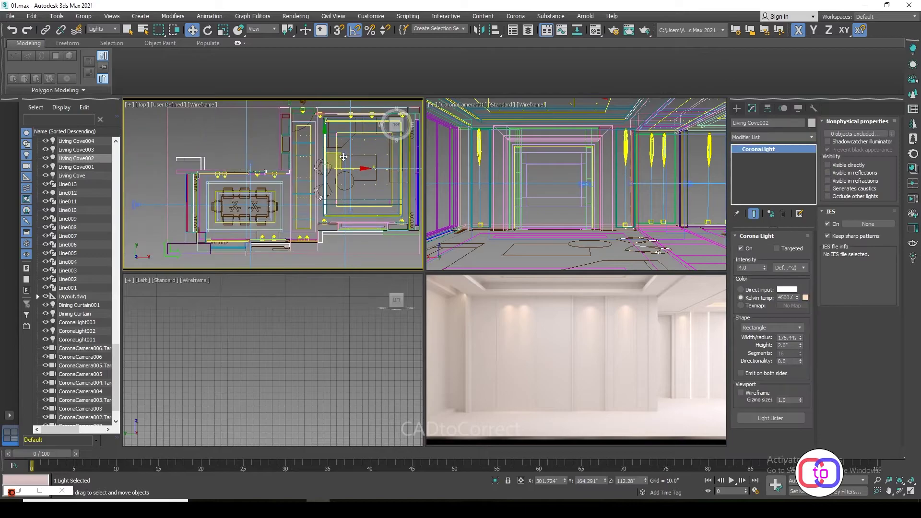
scroll(215, 209, up, 3)
key(f)
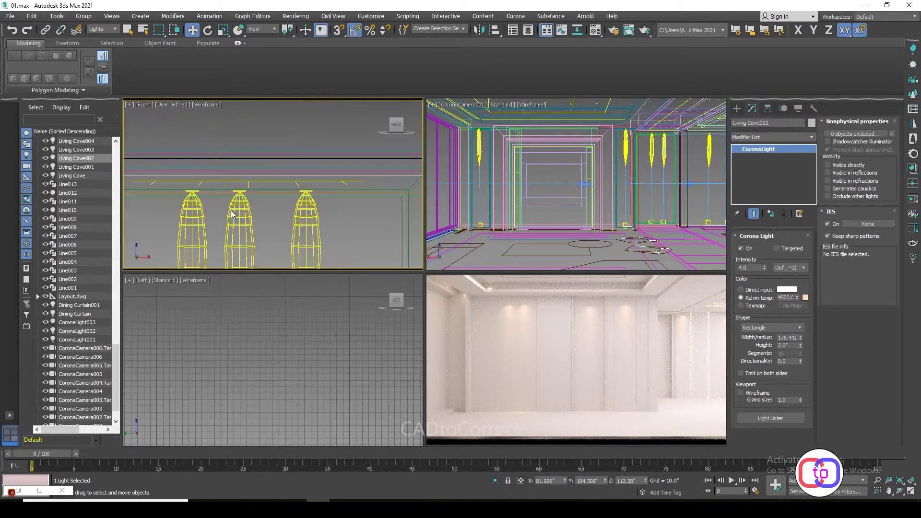
scroll(359, 205, down, 3)
scroll(336, 192, up, 2)
scroll(245, 192, up, 2)
scroll(225, 186, up, 2)
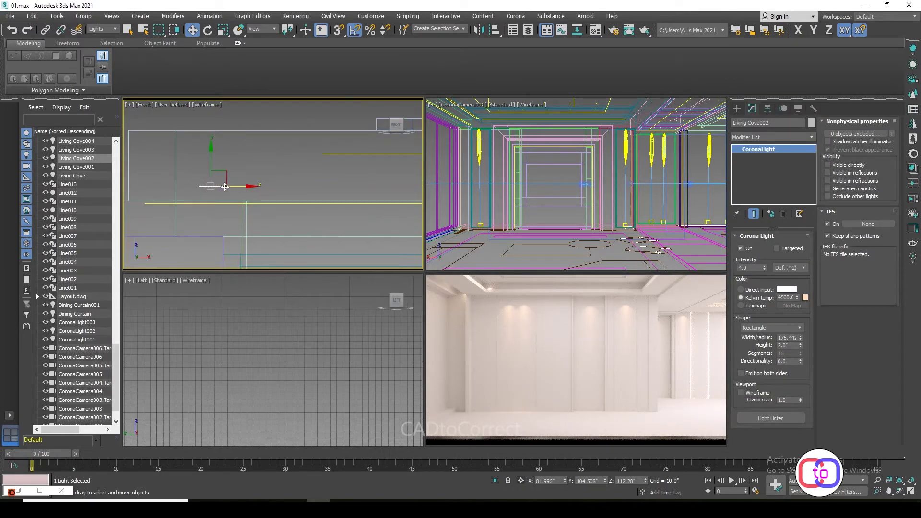
scroll(244, 185, down, 5)
scroll(232, 196, up, 5)
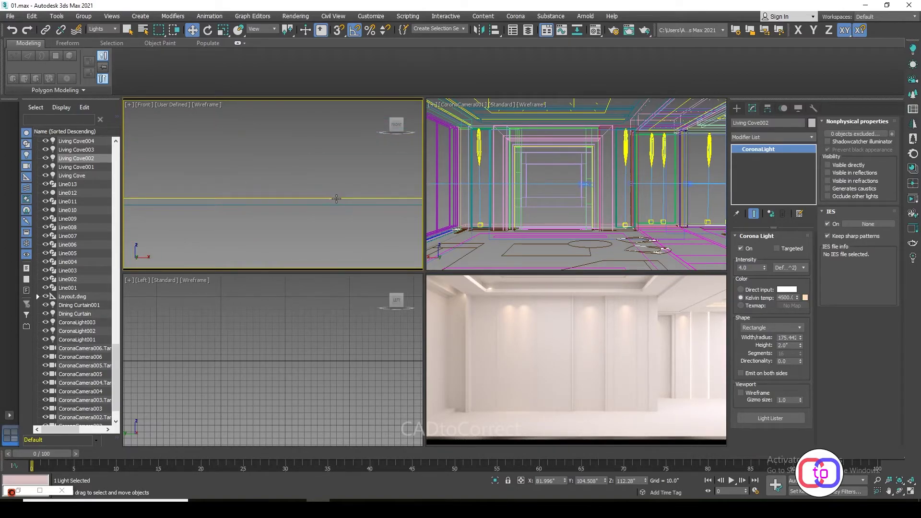
scroll(336, 198, down, 2)
Select the Living Cove light and rotate it 180° about X.
click(253, 173)
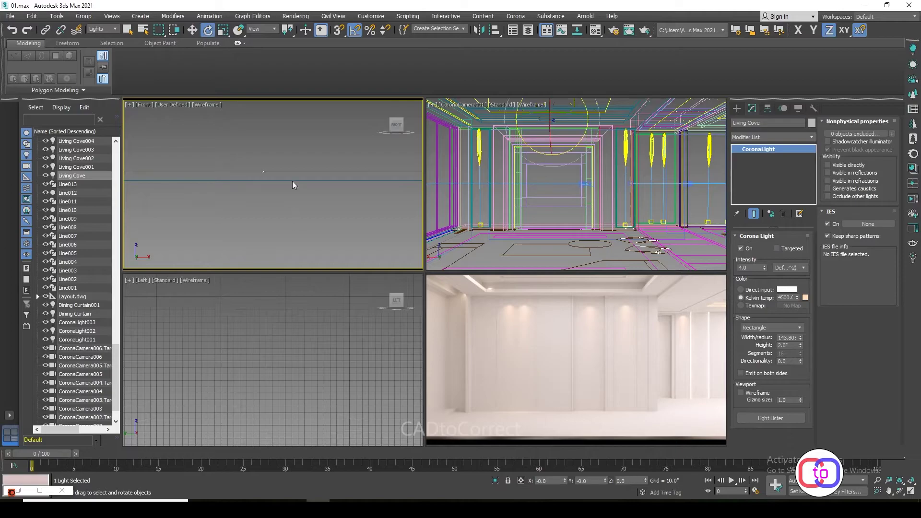
scroll(294, 189, down, 4)
scroll(296, 198, up, 2)
scroll(303, 197, up, 2)
scroll(310, 197, up, 2)
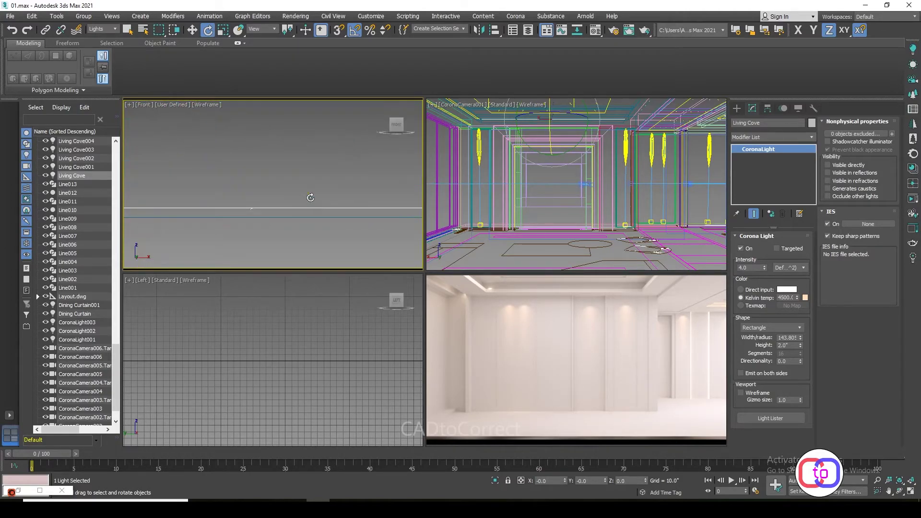
scroll(308, 202, down, 4)
scroll(247, 207, up, 2)
drag(248, 199, 247, 163)
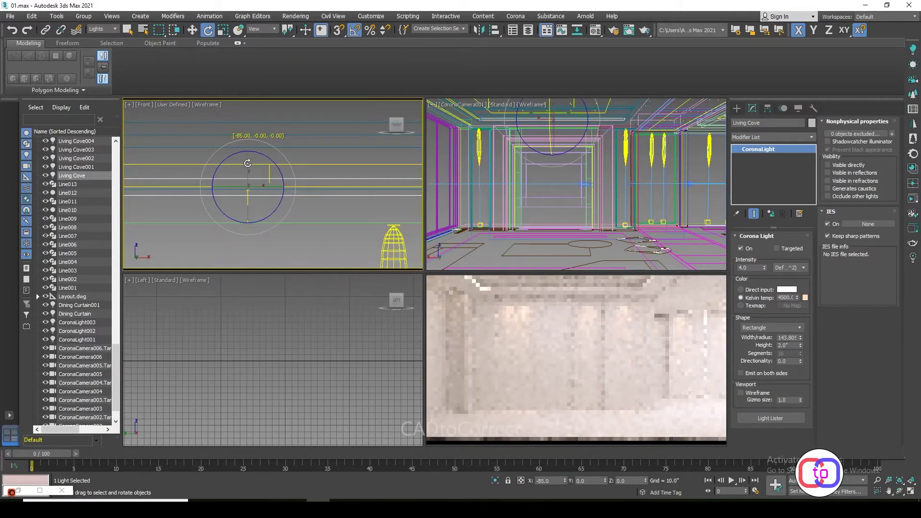
scroll(247, 120, down, 3)
scroll(191, 175, up, 3)
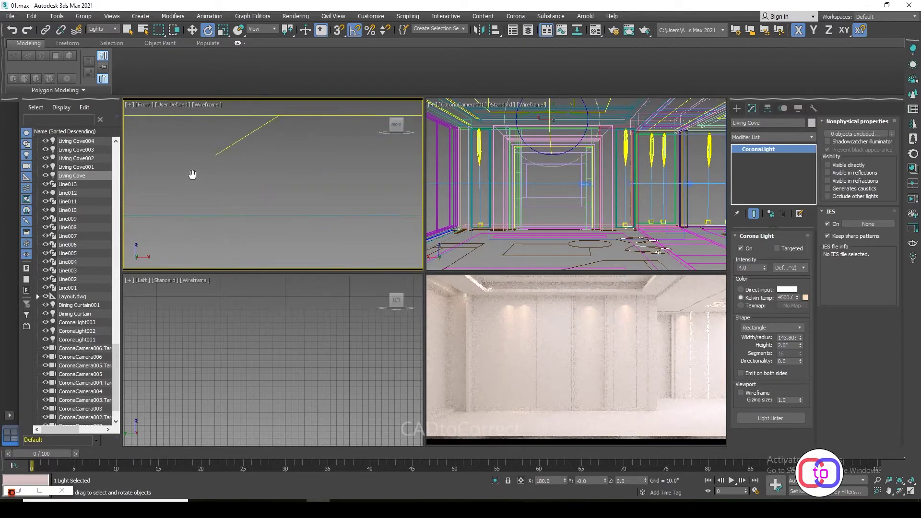
scroll(307, 220, down, 2)
scroll(301, 199, up, 2)
scroll(172, 210, up, 5)
Clear the selection and orbit to an angled view of the room.
click(172, 210)
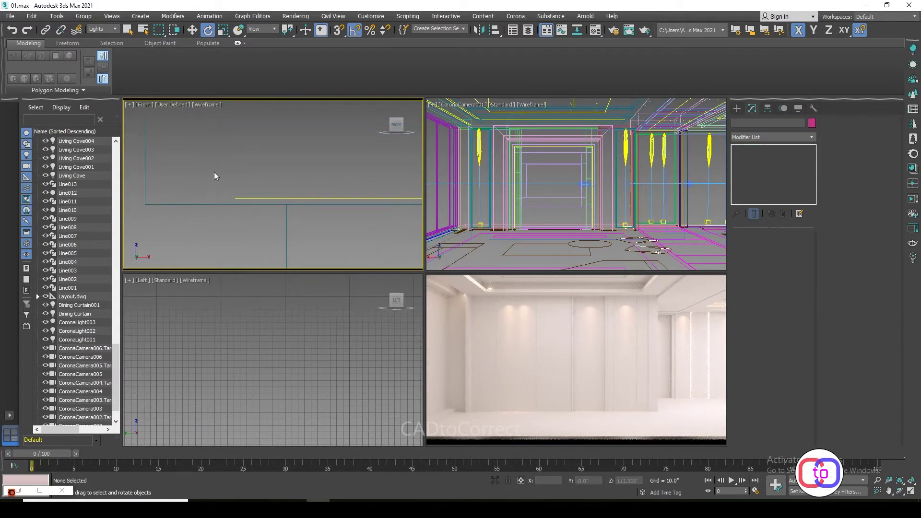
click(228, 207)
scroll(228, 143, down, 3)
scroll(212, 159, up, 3)
click(229, 180)
scroll(229, 180, down, 3)
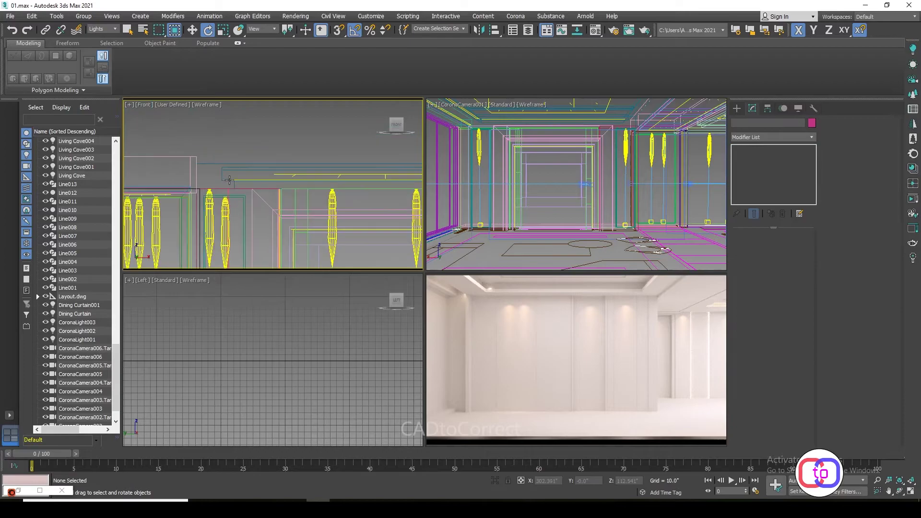
scroll(229, 179, down, 2)
mouse_move(229, 180)
alt+middle_down()
mouse_move(209, 218)
mouse_move(330, 241)
alt+middle_up()
scroll(229, 208, up, 2)
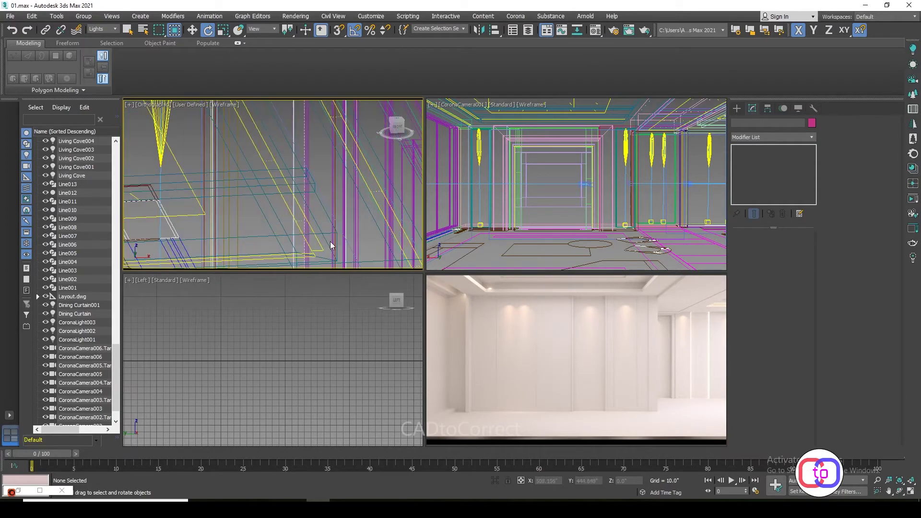
scroll(330, 241, down, 3)
scroll(313, 167, down, 2)
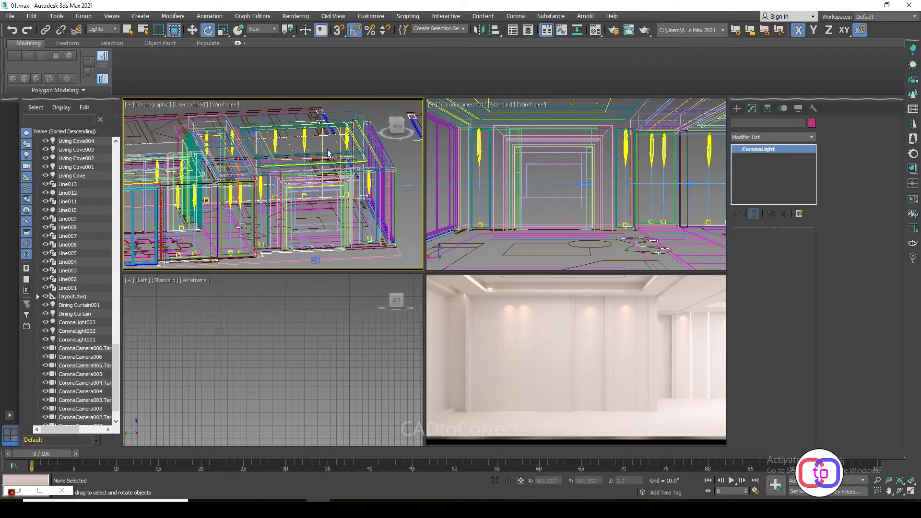
scroll(281, 200, up, 5)
Select Living Cove002 and add Living Cove001 to the selection.
click(280, 200)
scroll(280, 201, up, 3)
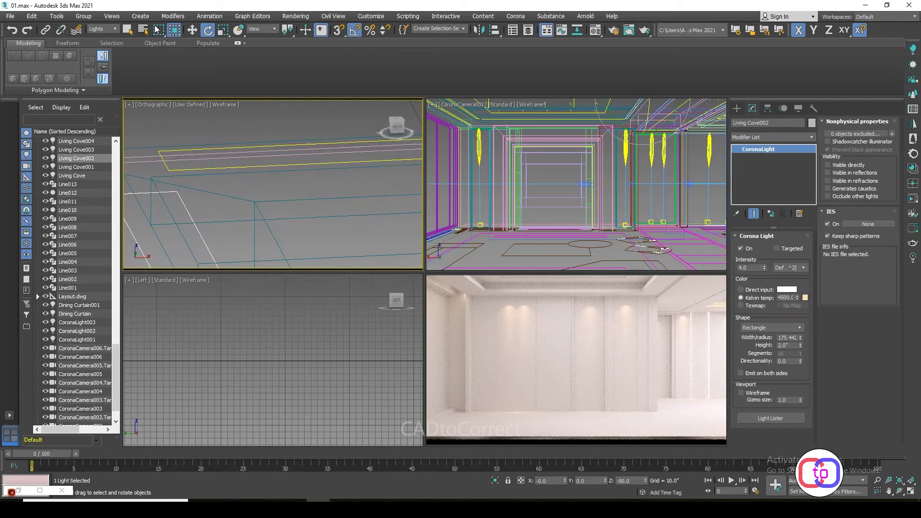
ctrl+click(218, 158)
scroll(218, 158, down, 4)
scroll(325, 253, up, 4)
key(alt+q)
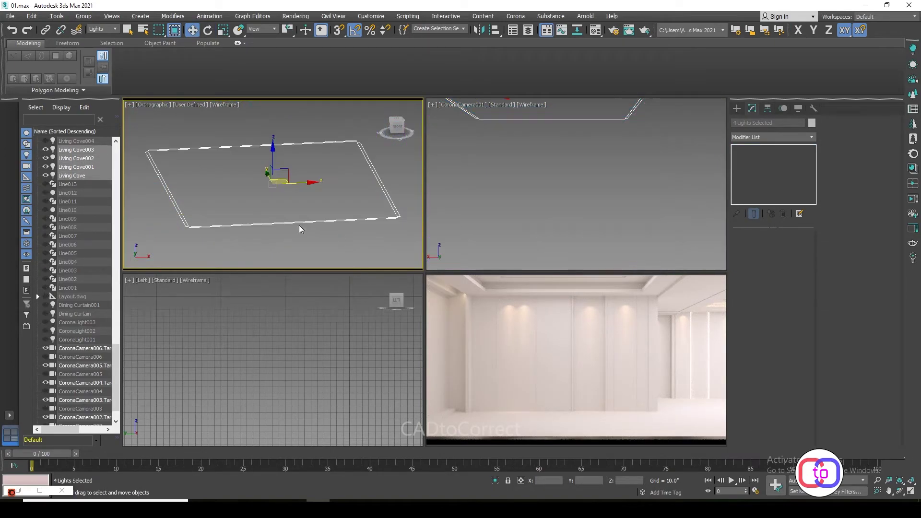
scroll(299, 226, up, 3)
key(t)
scroll(274, 219, down, 1)
click(291, 216)
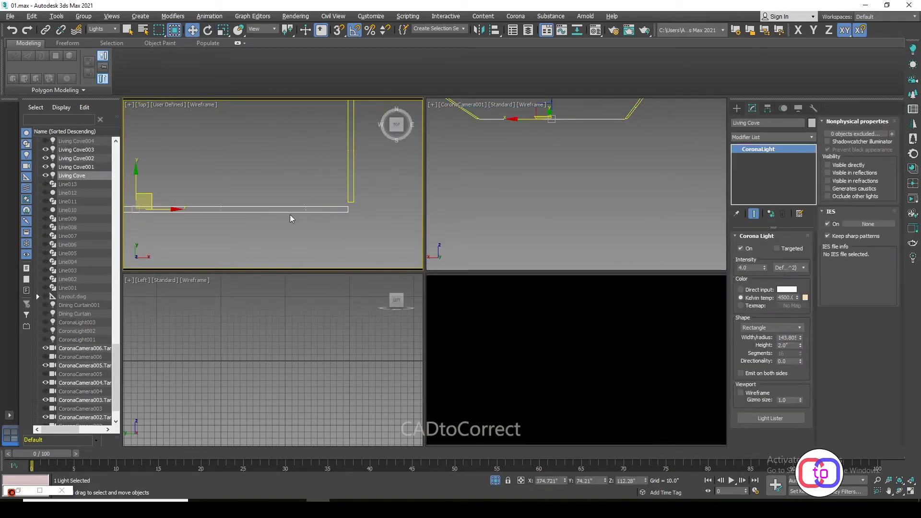
key(f)
click(478, 30)
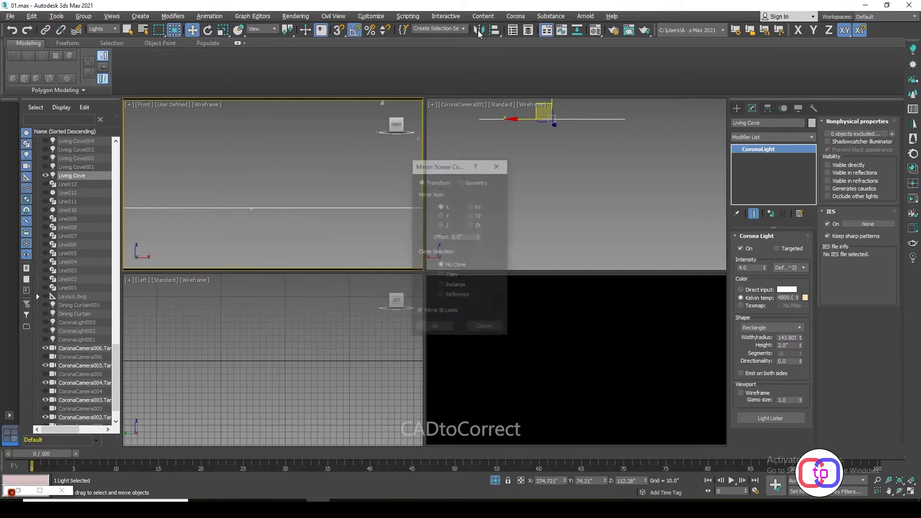
drag(439, 164, 473, 159)
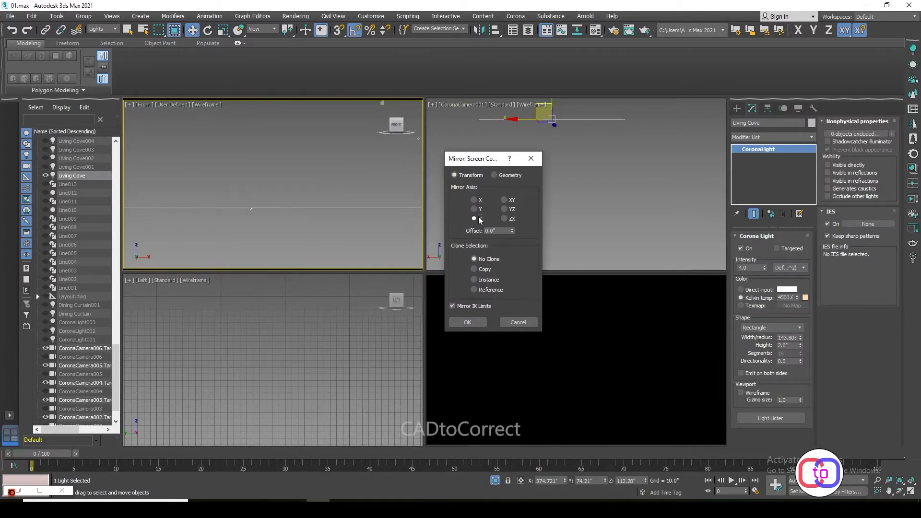
click(485, 324)
click(291, 175)
scroll(300, 194, down, 2)
right_click(301, 195)
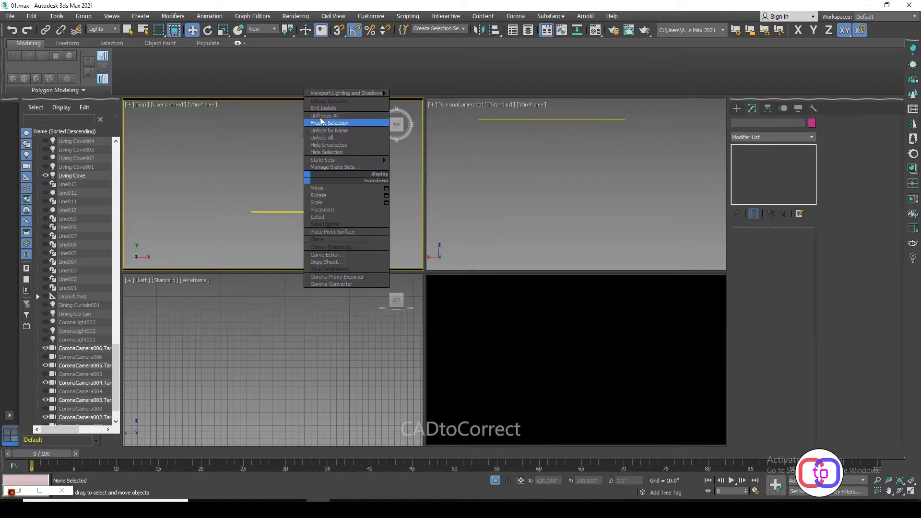
click(328, 121)
key(t)
scroll(321, 214, up, 3)
click(321, 208)
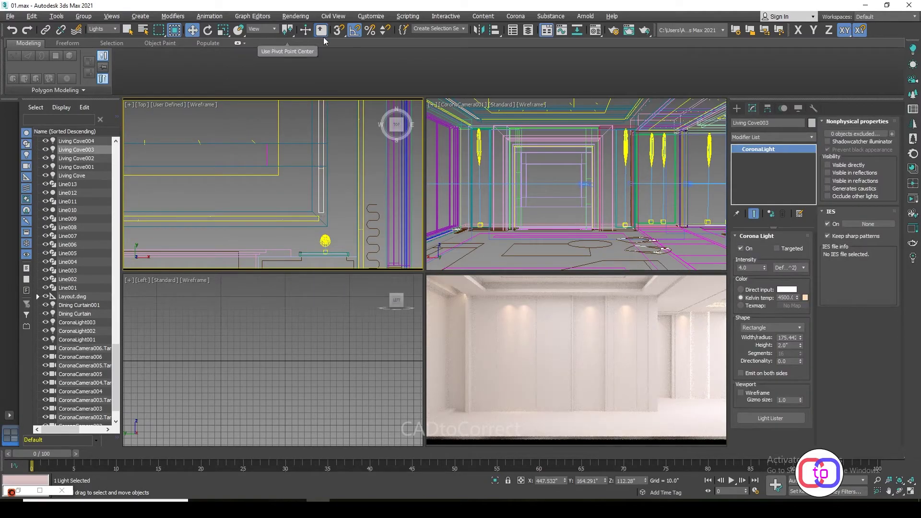
click(478, 32)
click(452, 330)
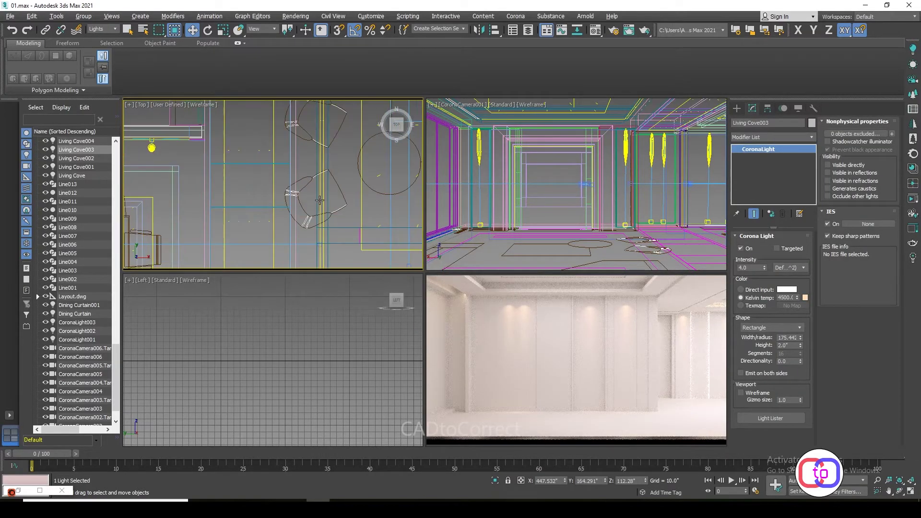
click(152, 148)
click(486, 35)
click(468, 331)
middle_drag(373, 226, 348, 128)
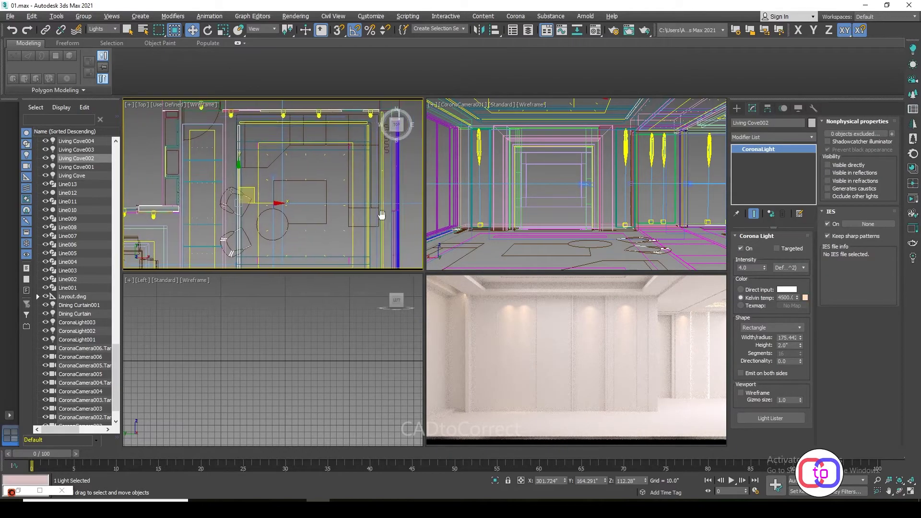
click(349, 127)
click(479, 30)
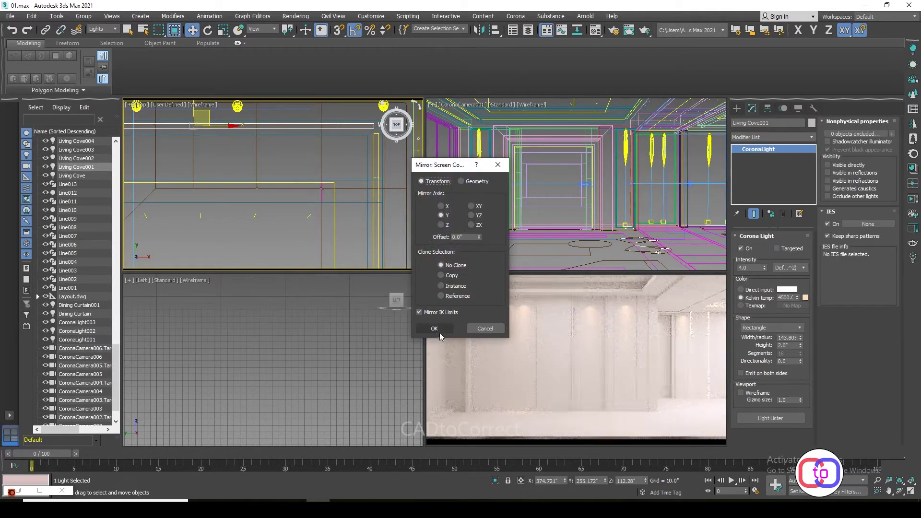
click(467, 330)
scroll(256, 211, down, 3)
scroll(298, 179, up, 3)
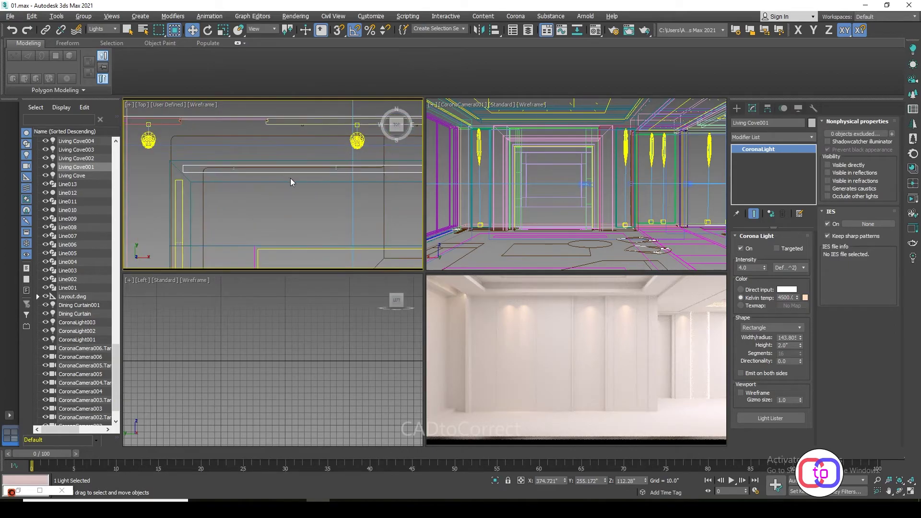
key(alt+q)
key(super)
key(Escape)
alt+middle_drag(288, 158, 286, 214)
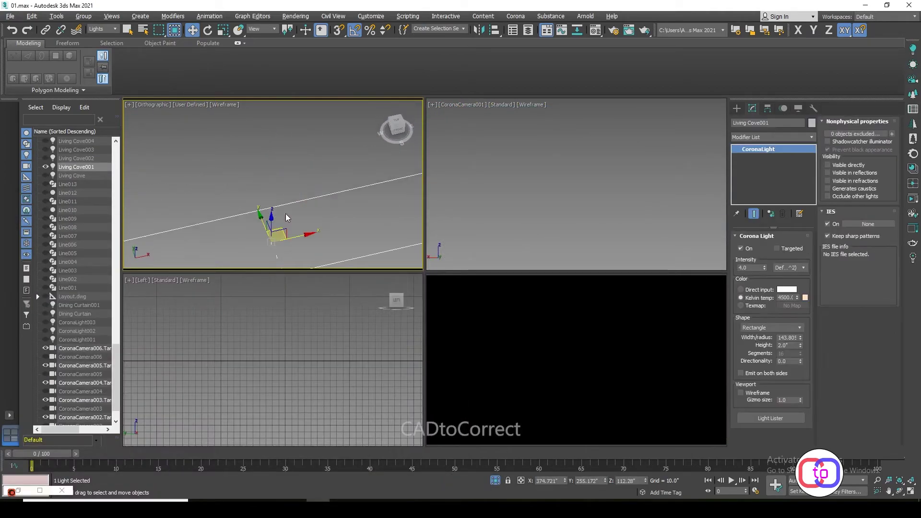
click(479, 30)
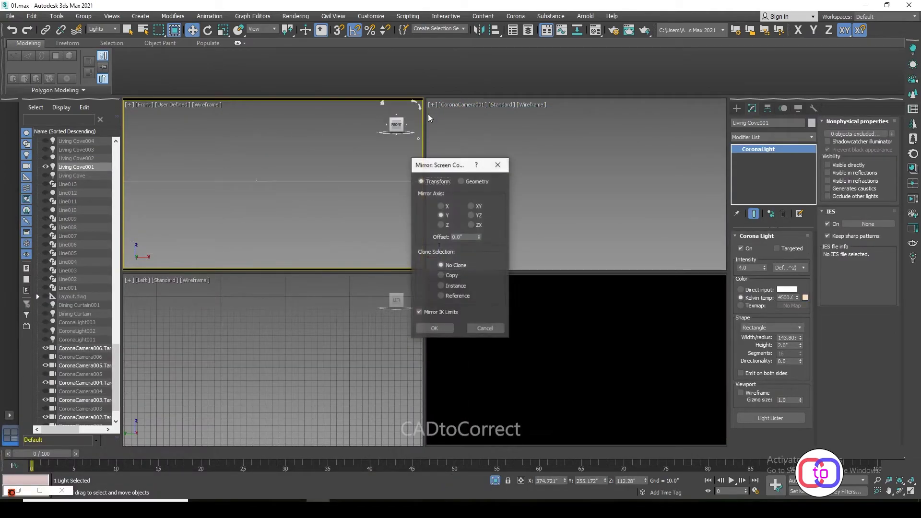
key(Escape)
right_click(340, 118)
click(381, 129)
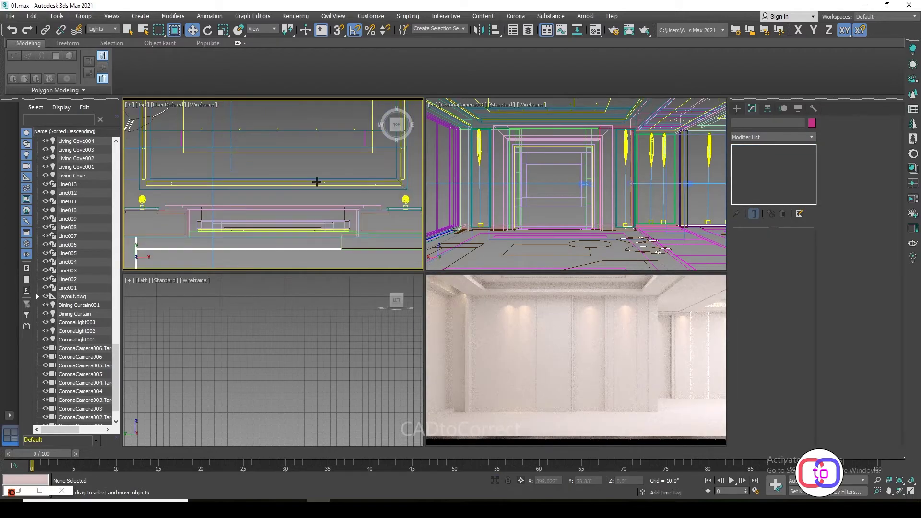
click(312, 174)
key(alt+q)
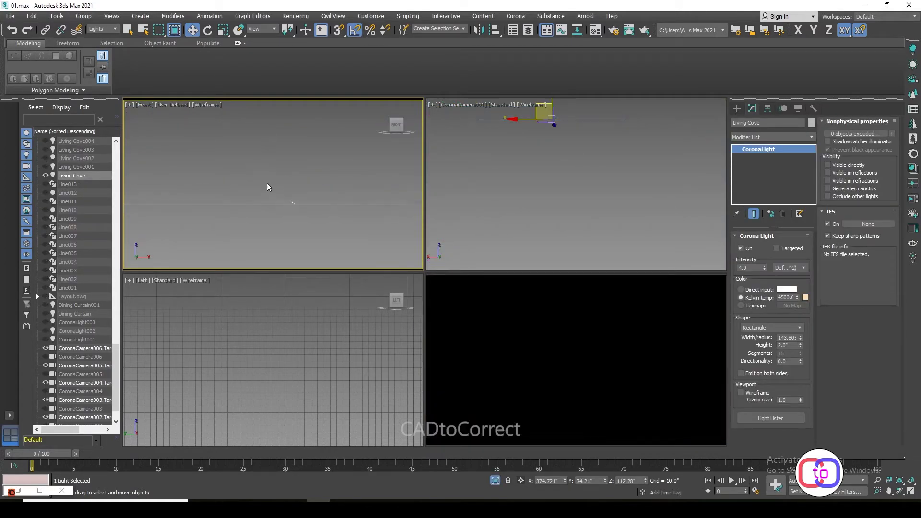
click(267, 183)
right_click(266, 183)
click(338, 194)
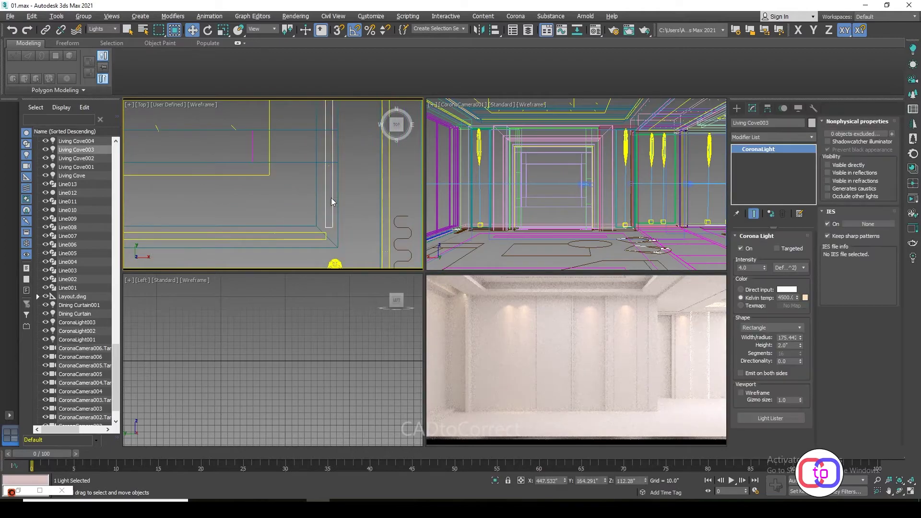
right_click(331, 198)
click(359, 114)
key(f)
key(z)
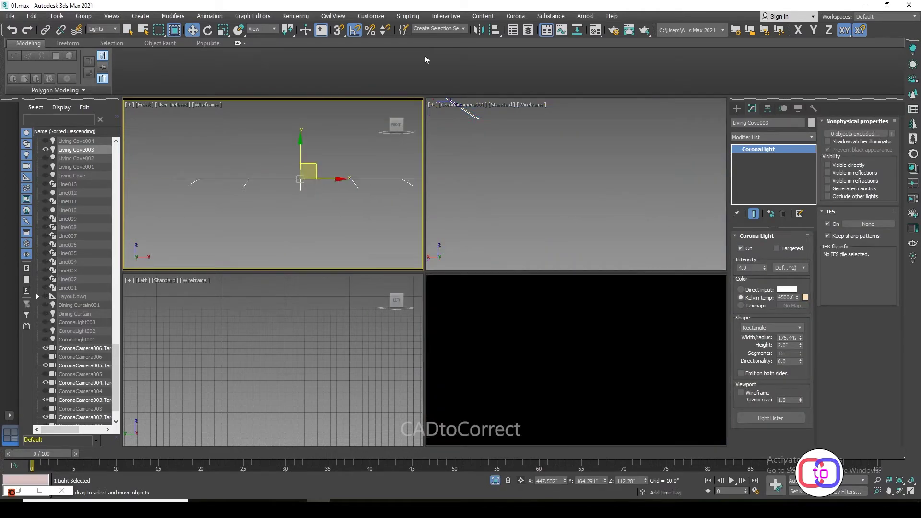
click(479, 30)
click(481, 326)
click(345, 223)
right_click(344, 224)
click(365, 155)
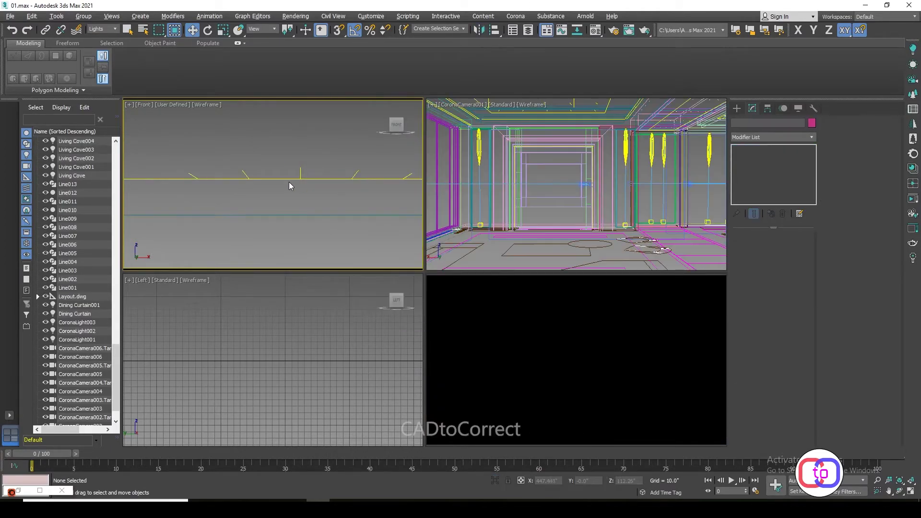
key(t)
click(225, 171)
right_click(225, 172)
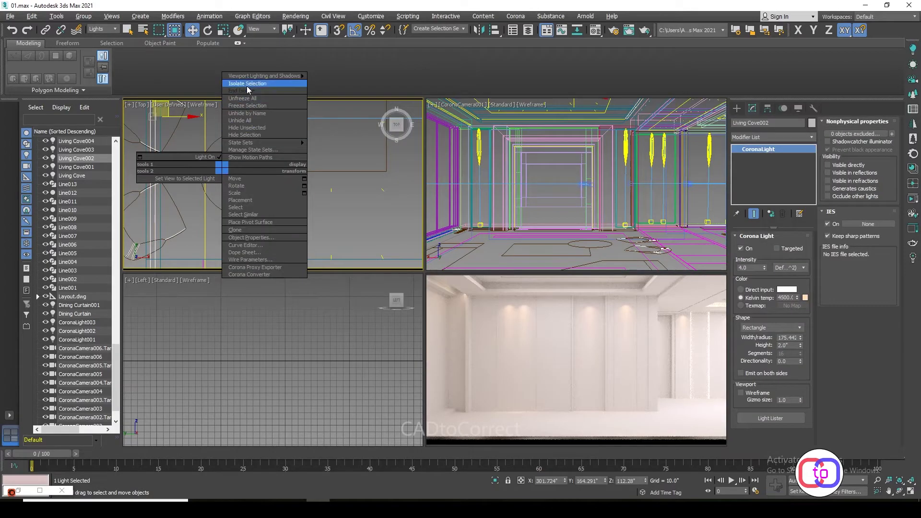
click(248, 85)
key(f)
click(478, 30)
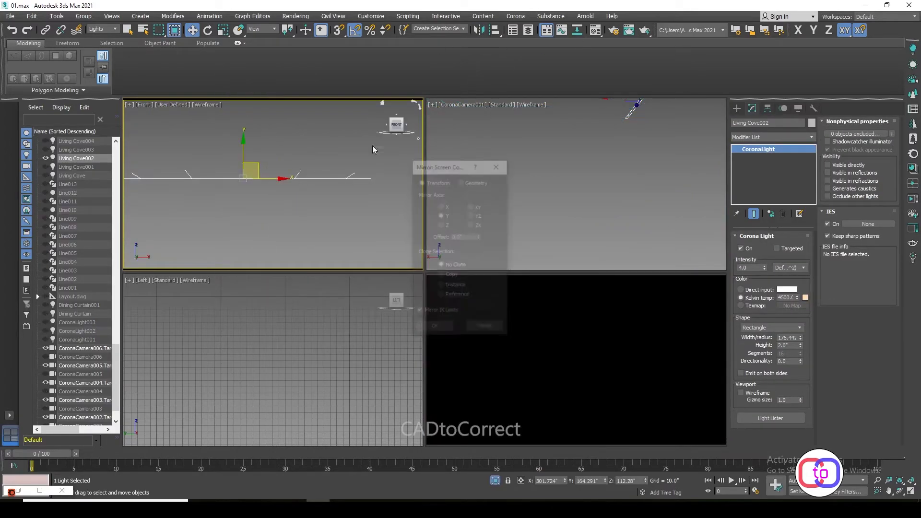
click(264, 197)
key(t)
right_click(326, 196)
click(360, 110)
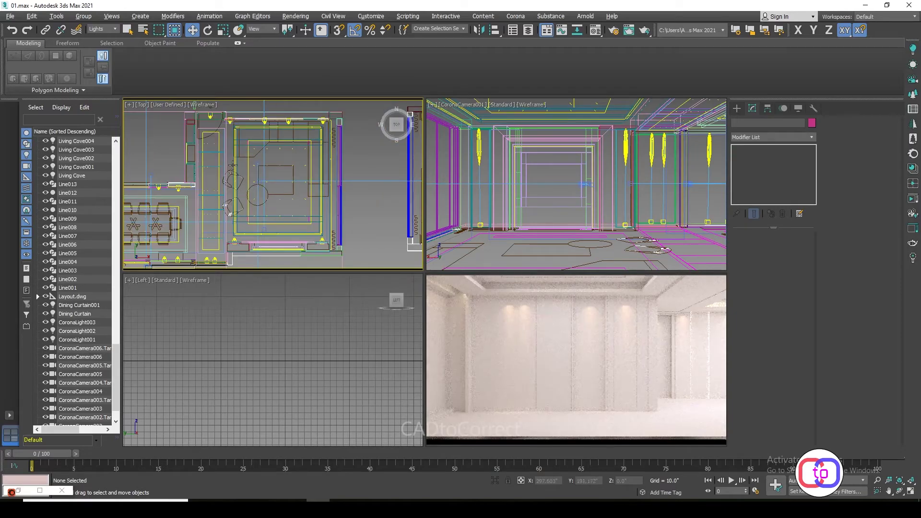
click(231, 164)
scroll(245, 166, up, 2)
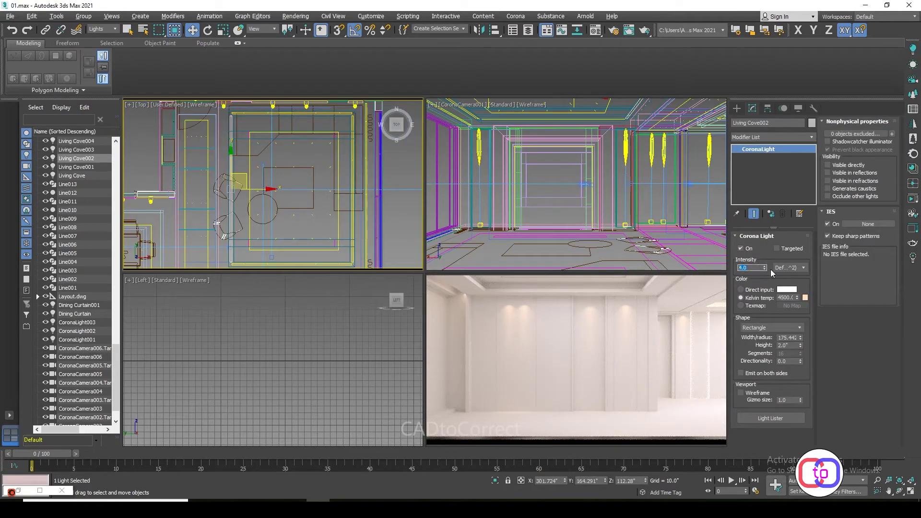
Set the cove light intensity to 2.0 and clone Living Cove002 into the dining area as Living Cove005.
text(2)
key(Return)
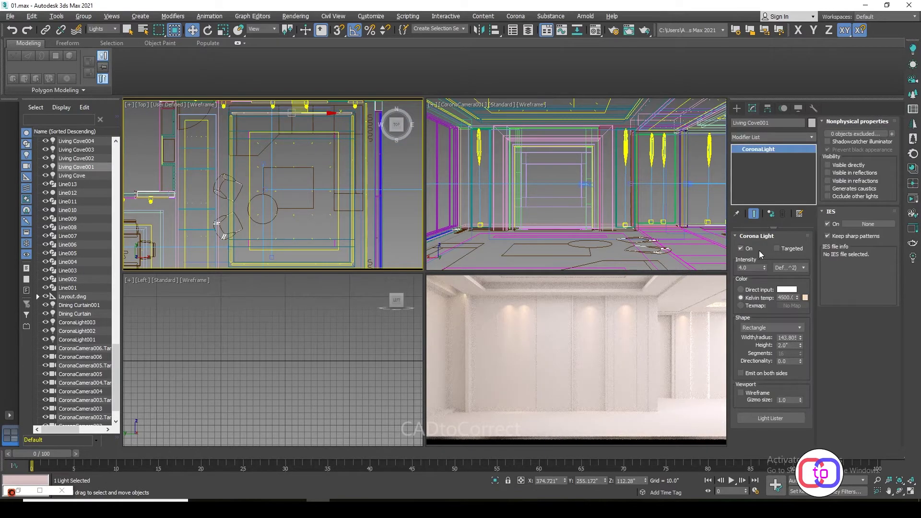
click(151, 201)
middle_drag(159, 206, 178, 219)
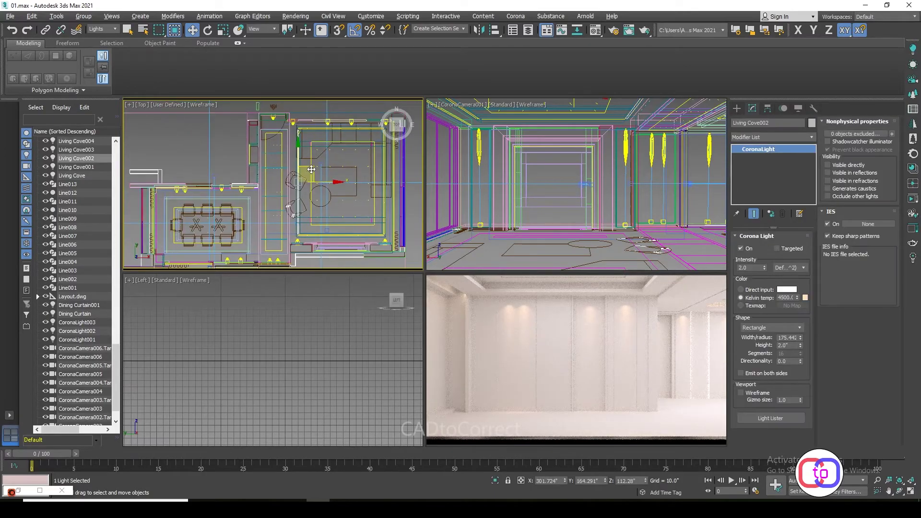
shift+drag(177, 220, 178, 230)
click(475, 279)
Move Living Cove005 to the right in the Front view.
key(f)
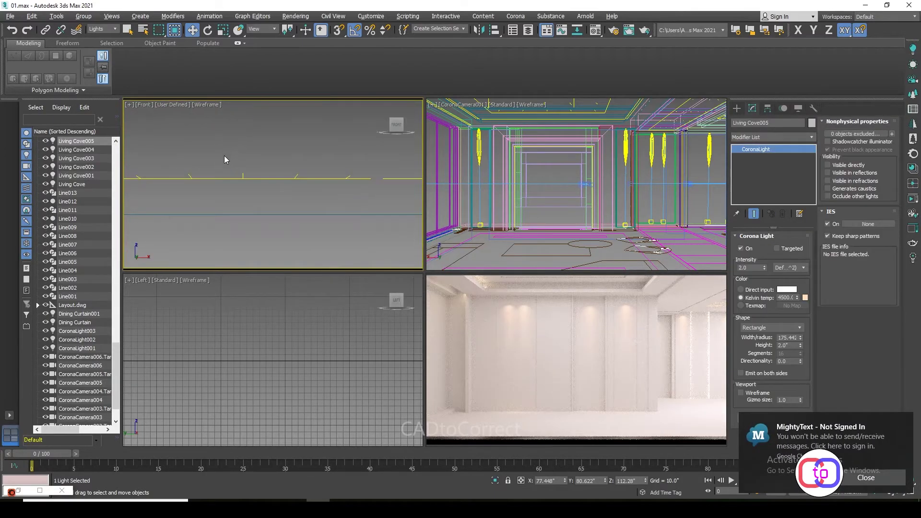
middle_drag(224, 156, 258, 163)
scroll(258, 163, down, 3)
scroll(197, 186, up, 3)
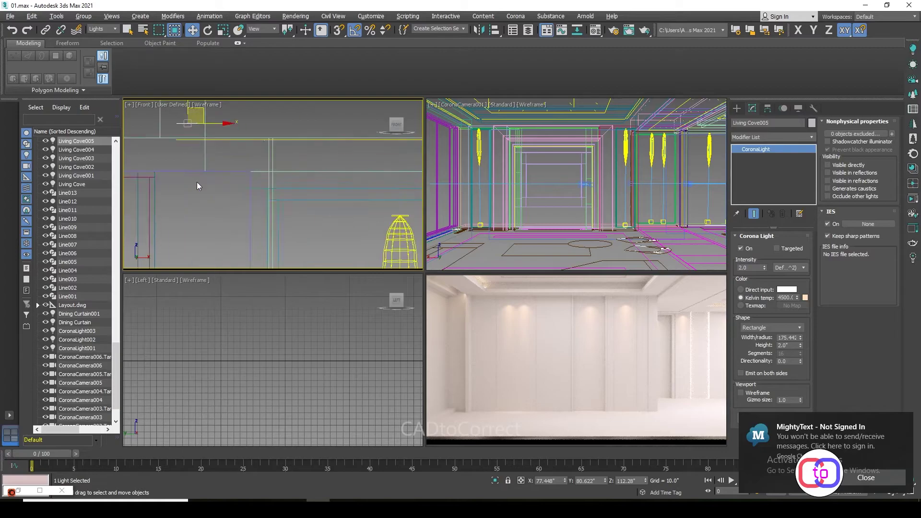
scroll(273, 183, up, 2)
scroll(220, 195, up, 2)
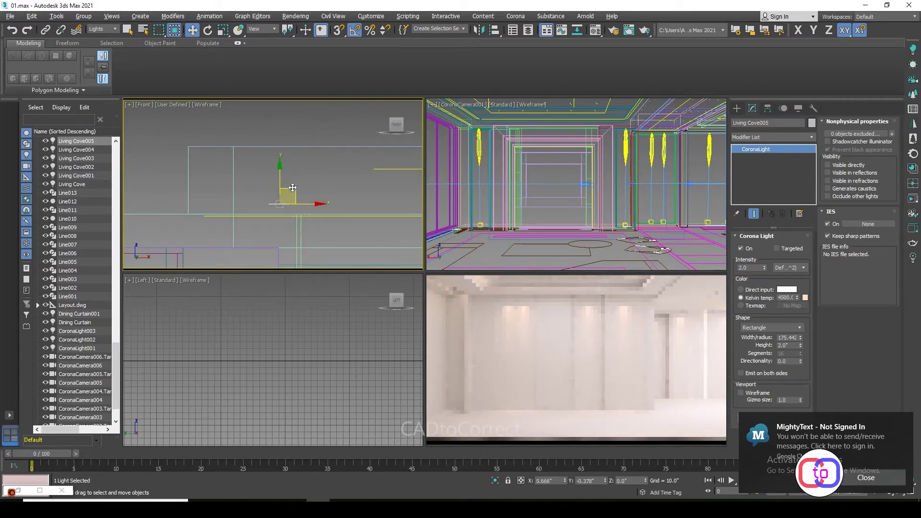
drag(252, 190, 287, 194)
scroll(262, 195, down, 2)
scroll(231, 171, up, 2)
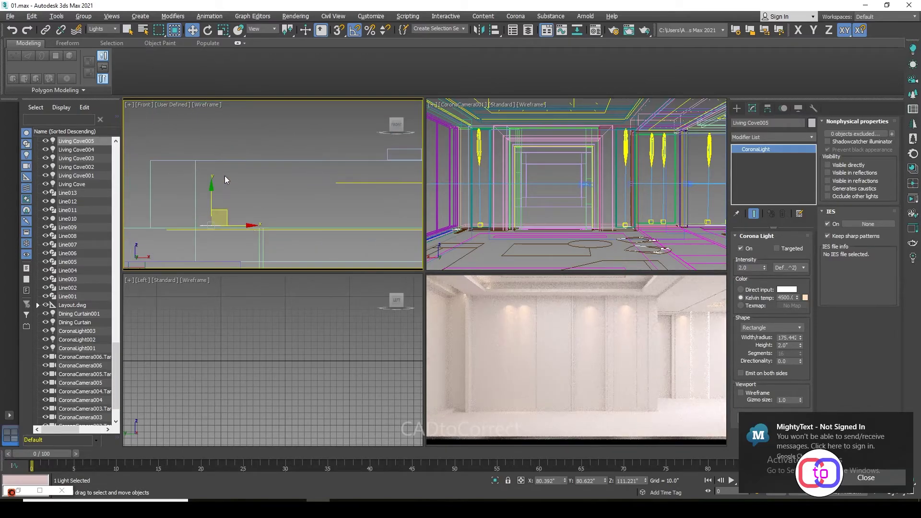
middle_drag(229, 177, 218, 214)
Shorten Living Cove005's width in the Top view to fit the dining cove.
key(t)
middle_drag(325, 205, 272, 172)
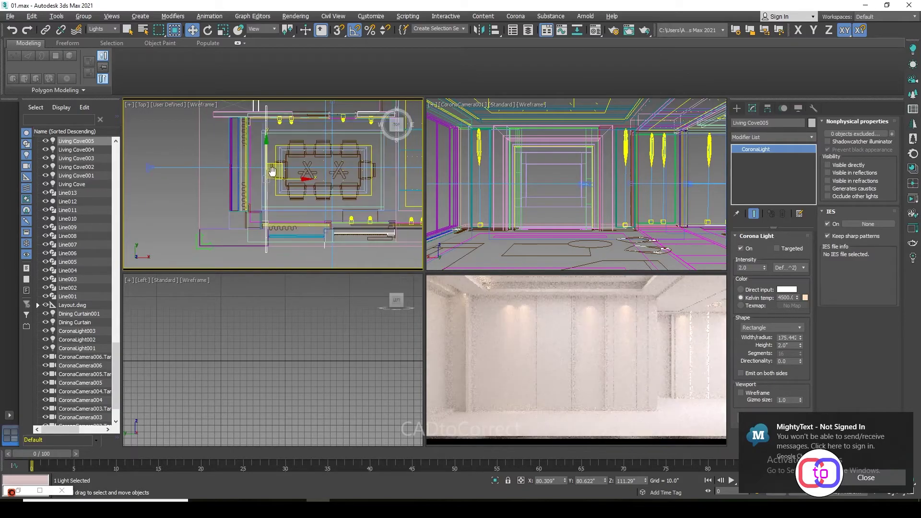
click(872, 474)
drag(801, 338, 803, 347)
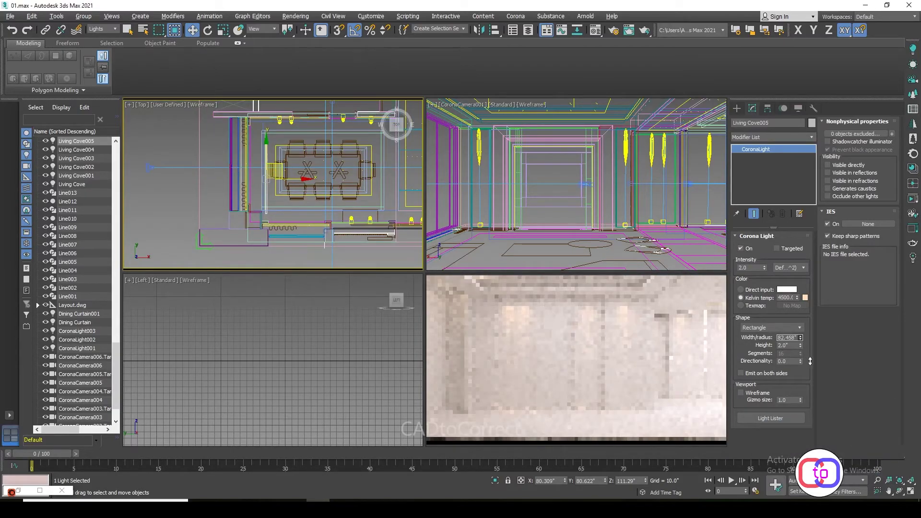
scroll(303, 189, up, 2)
scroll(303, 189, up, 1)
key(F6)
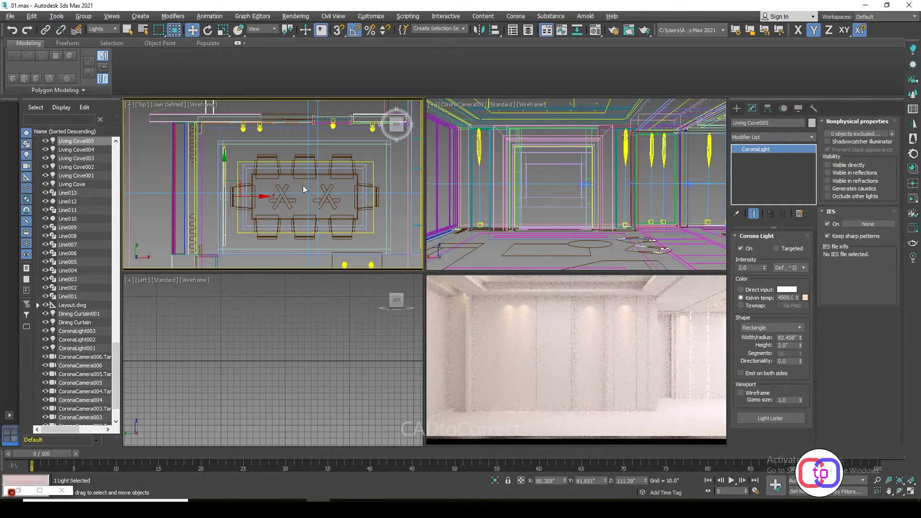
scroll(214, 203, up, 2)
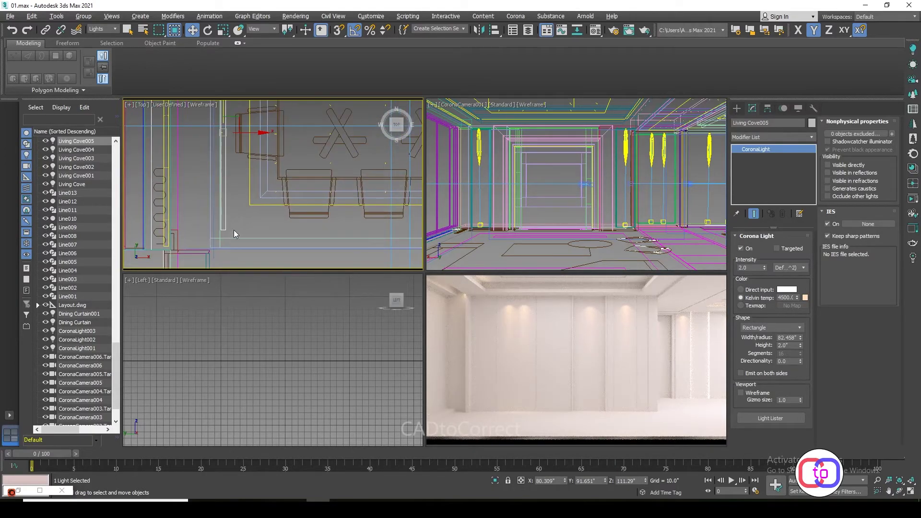
scroll(234, 229, down, 1)
scroll(214, 224, up, 1)
Reselect Living Cove005 with all object types made selectable.
click(214, 224)
click(102, 28)
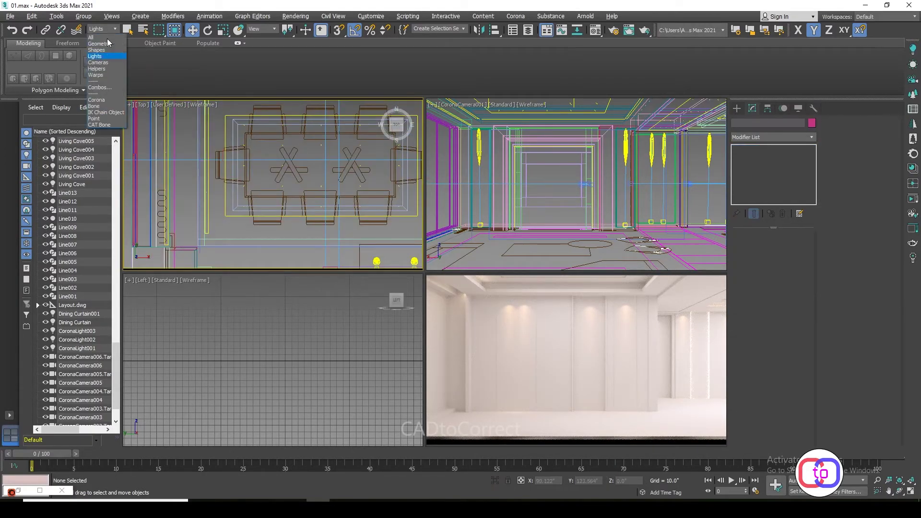
click(208, 228)
click(234, 242)
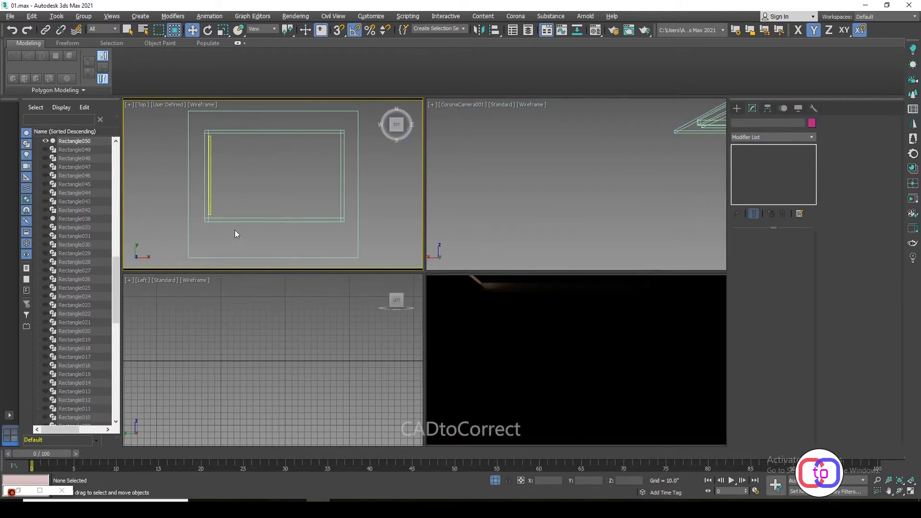
key(f)
scroll(243, 215, up, 2)
mouse_move(283, 214)
alt+middle_down()
mouse_move(266, 230)
mouse_move(267, 220)
alt+middle_up()
click(268, 216)
key(t)
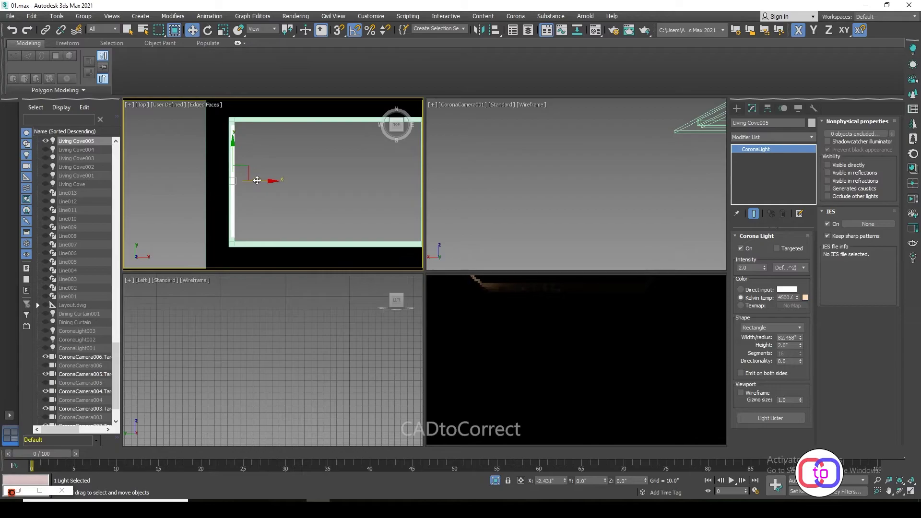
Unhide the scene, set Living Cove005's width to 91.995 and move it along the dining cove.
right_click(257, 180)
click(300, 136)
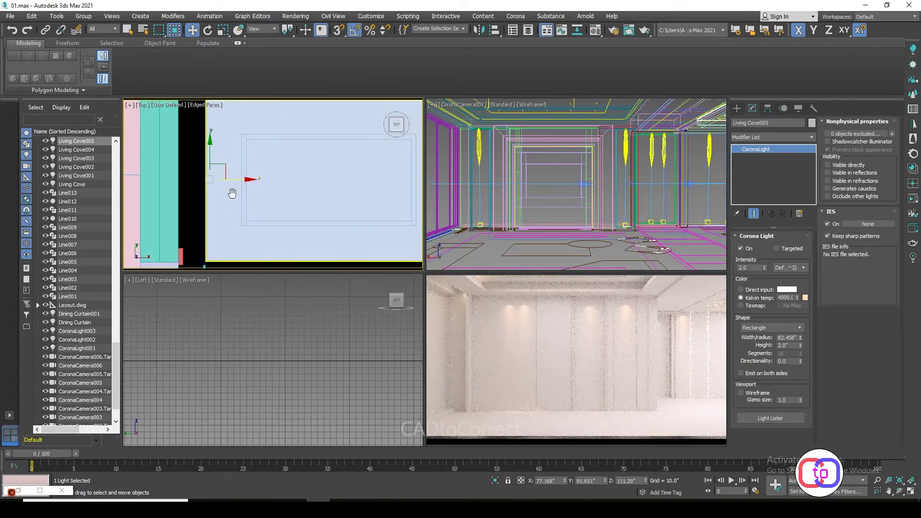
key(F3)
scroll(268, 222, down, 3)
middle_drag(267, 223, 234, 130)
drag(799, 338, 802, 336)
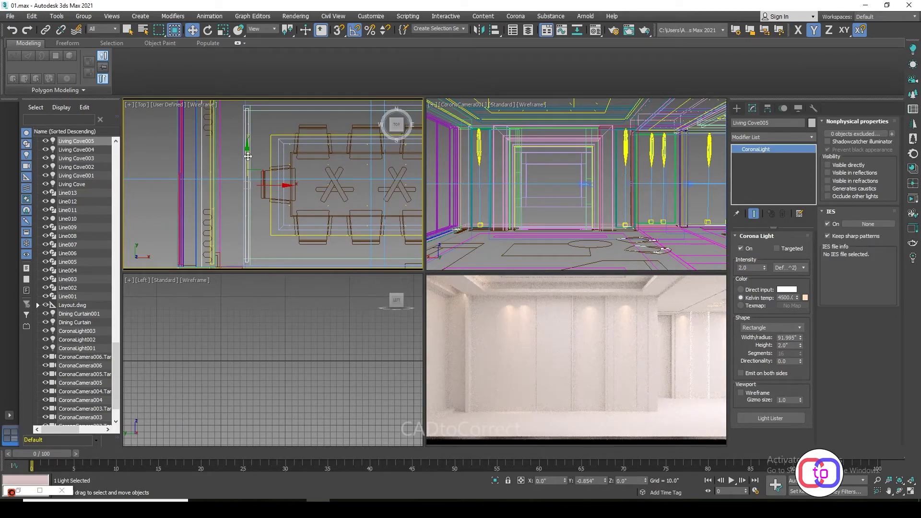
scroll(257, 159, down, 2)
middle_drag(257, 158, 145, 150)
mouse_move(159, 170)
mouse_down()
mouse_move(336, 170)
mouse_move(167, 169)
mouse_up()
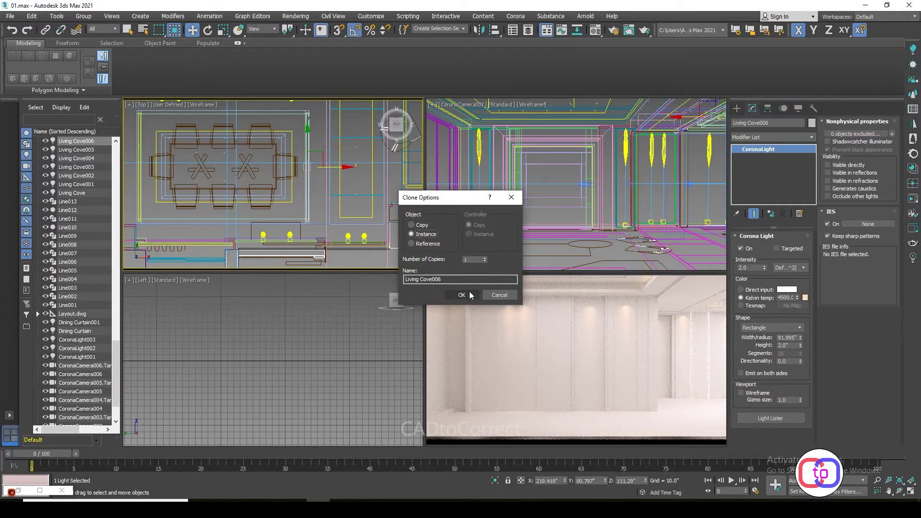
Undo the extra copy and clone the dining cove light to the right as Dining Cove001.
click(469, 291)
key(ctrl+z)
text(Dining)
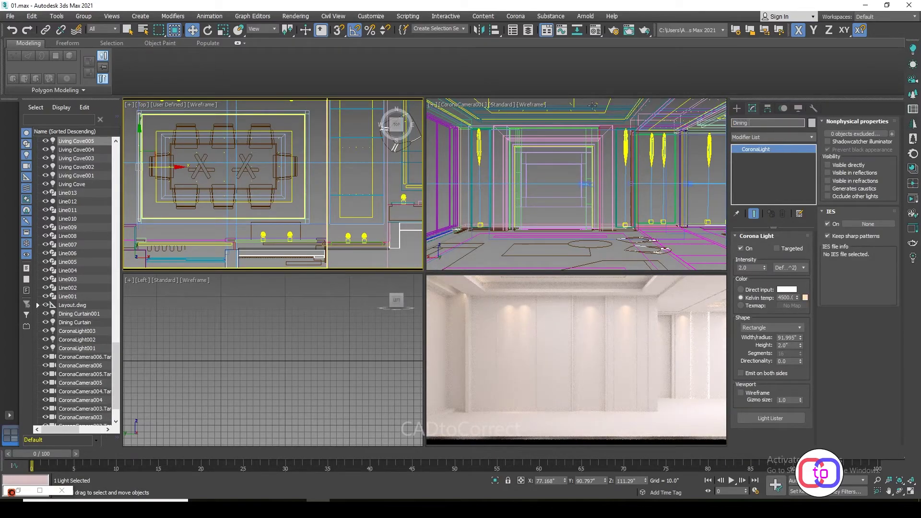
text( Cove)
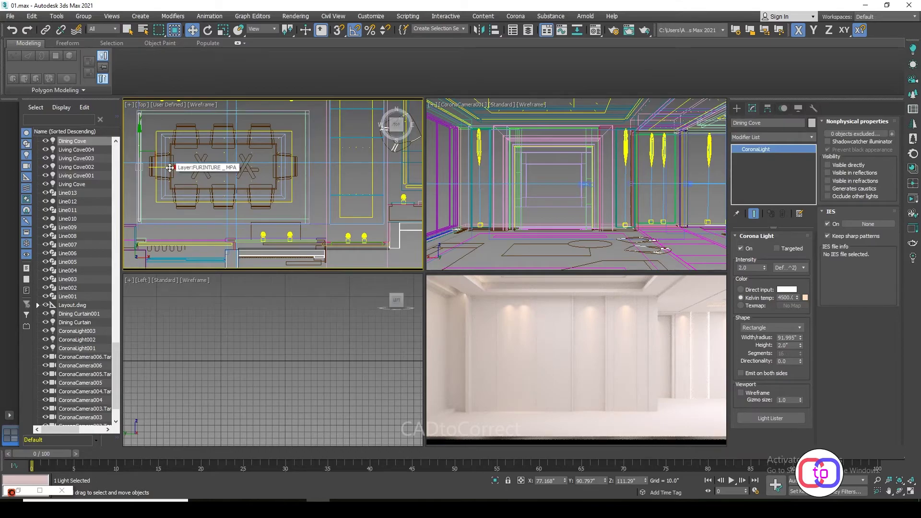
shift+drag(169, 167, 338, 169)
click(434, 292)
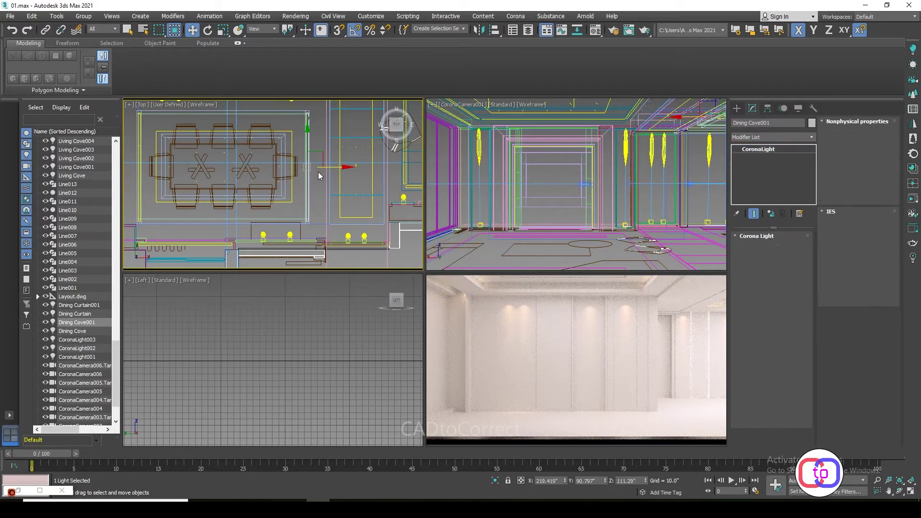
Clone Dining Cove001 as Dining Cove002 and rotate it 90° to run horizontally.
key(z)
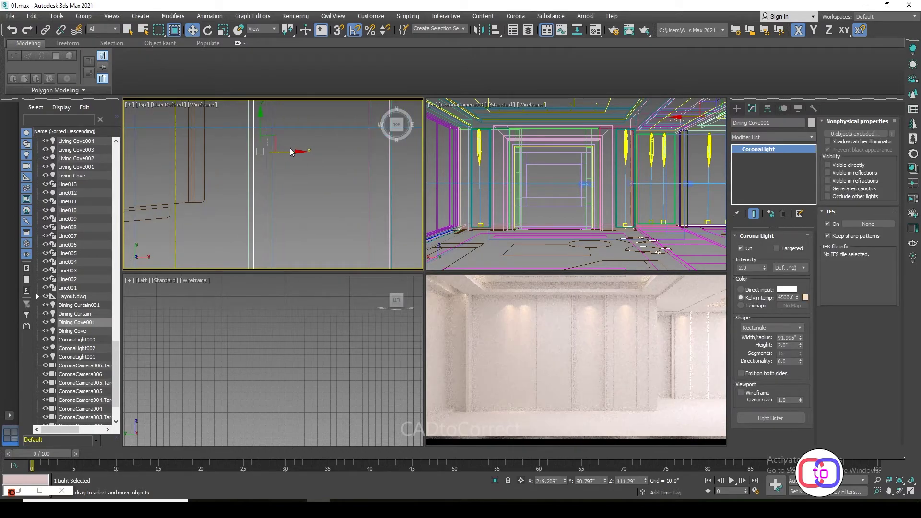
scroll(290, 151, down, 2)
scroll(291, 150, down, 2)
scroll(290, 150, down, 2)
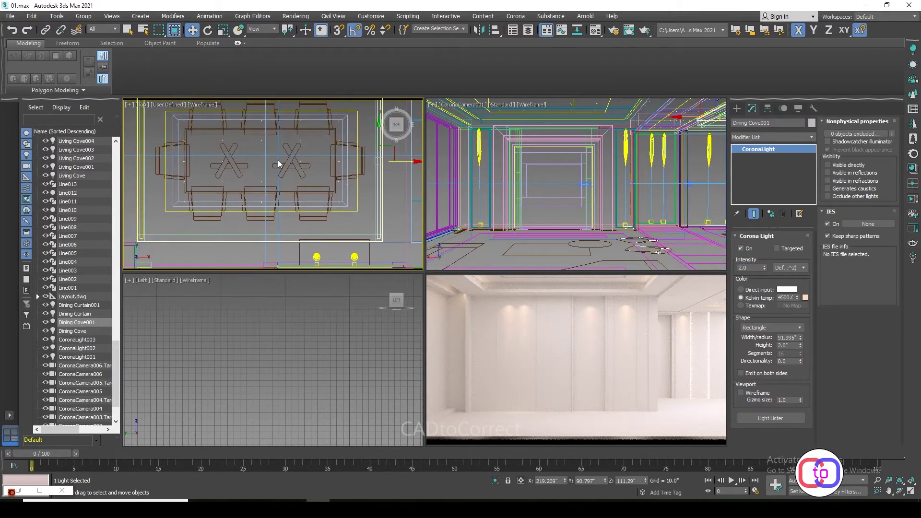
scroll(291, 151, down, 2)
shift+drag(303, 170, 304, 170)
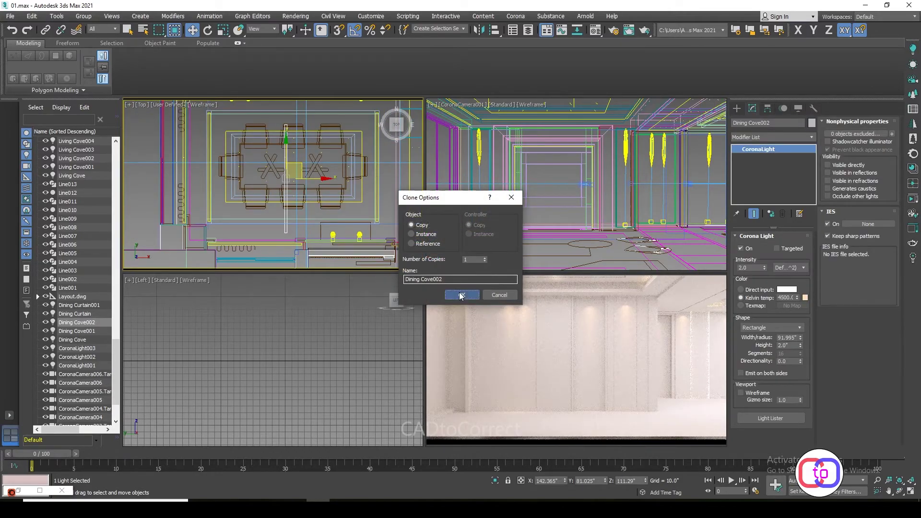
click(460, 295)
key(e)
drag(320, 202, 307, 213)
key(w)
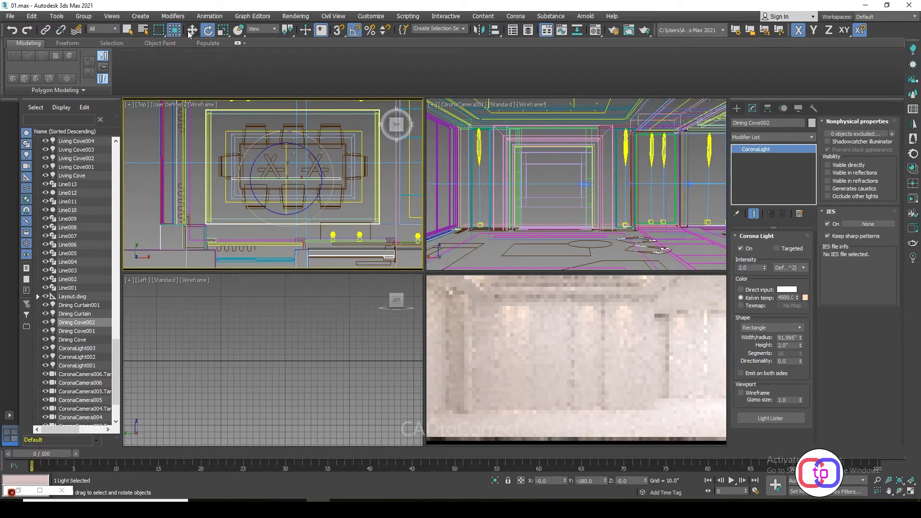
Widen Dining Cove002 to 139.828 and slide it right along the table tray.
scroll(275, 120, up, 2)
scroll(275, 120, up, 1)
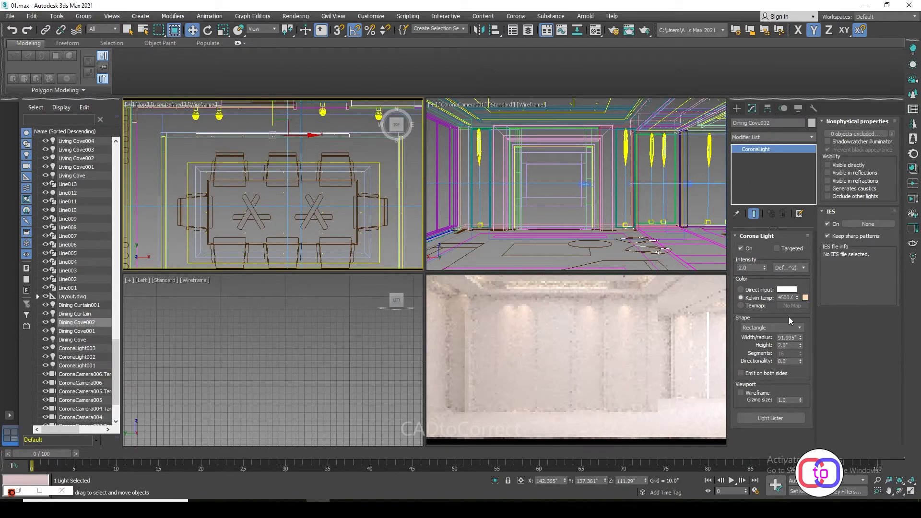
drag(800, 338, 801, 326)
middle_drag(305, 160, 301, 169)
drag(305, 144, 320, 144)
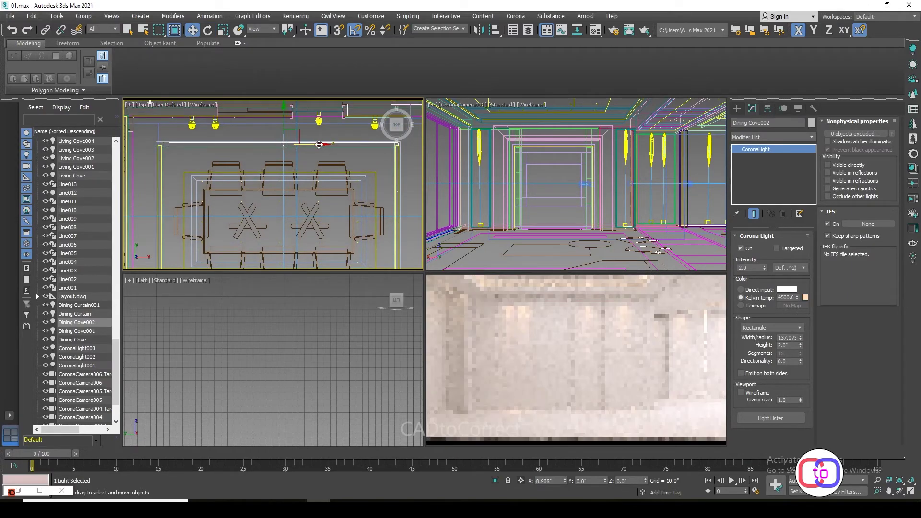
Copy the horizontal cove light to the opposite side of the tray as Dining Cove003.
middle_drag(237, 209, 237, 199)
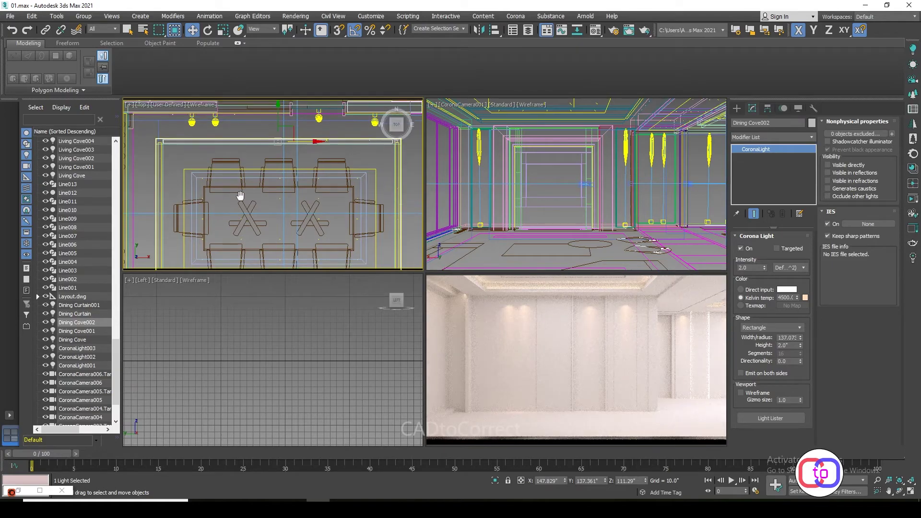
scroll(224, 180, down, 3)
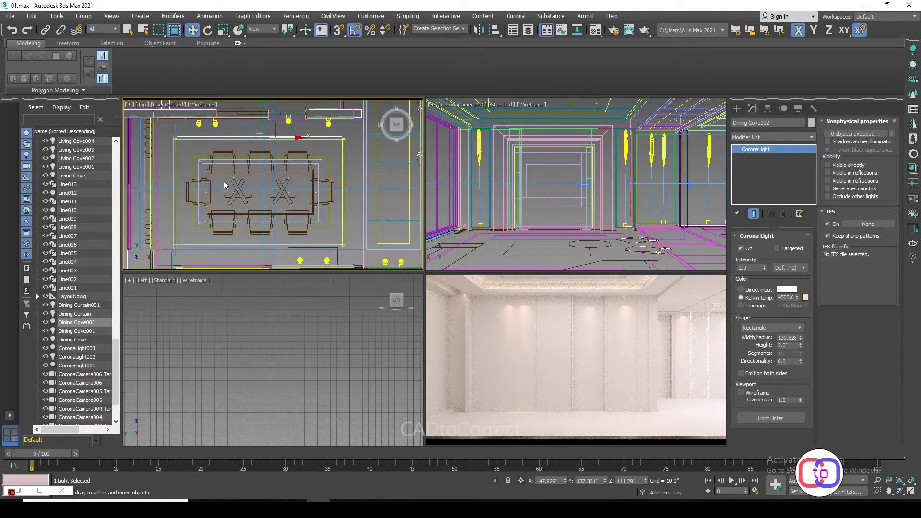
shift+drag(278, 226, 279, 206)
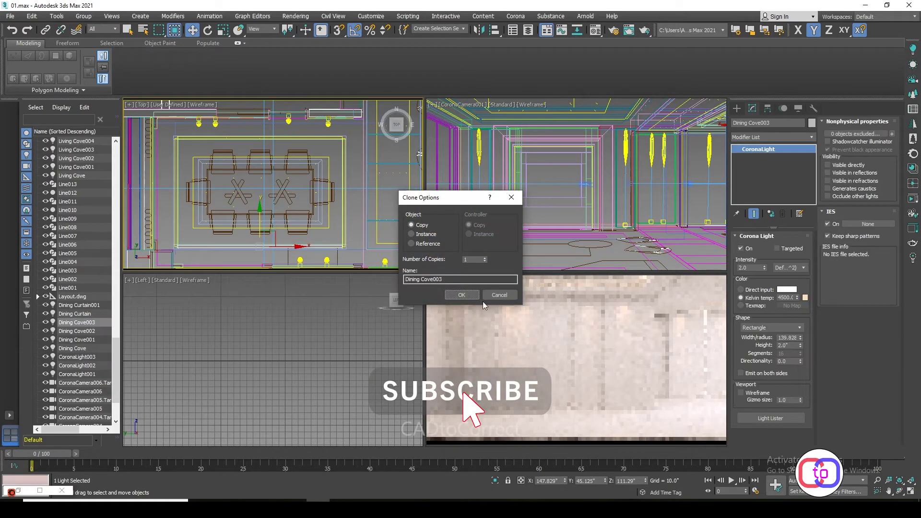
click(461, 295)
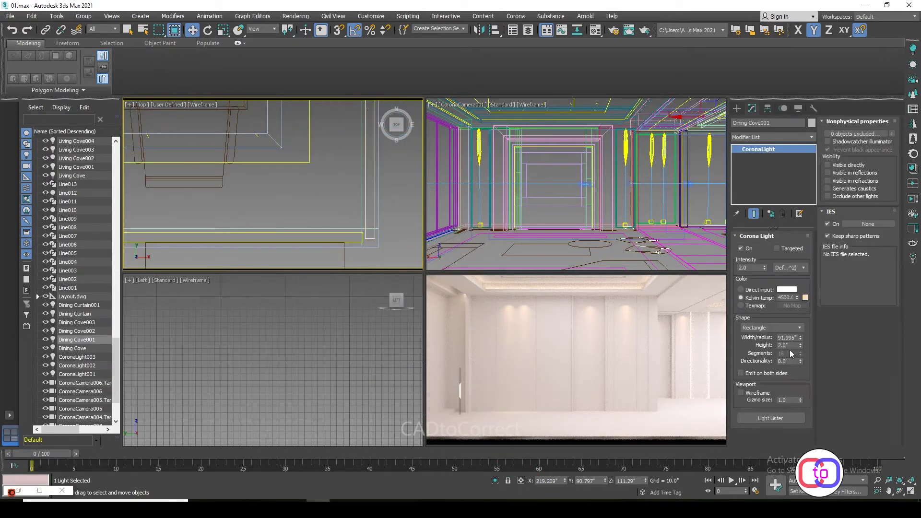
click(307, 218)
scroll(306, 218, down, 5)
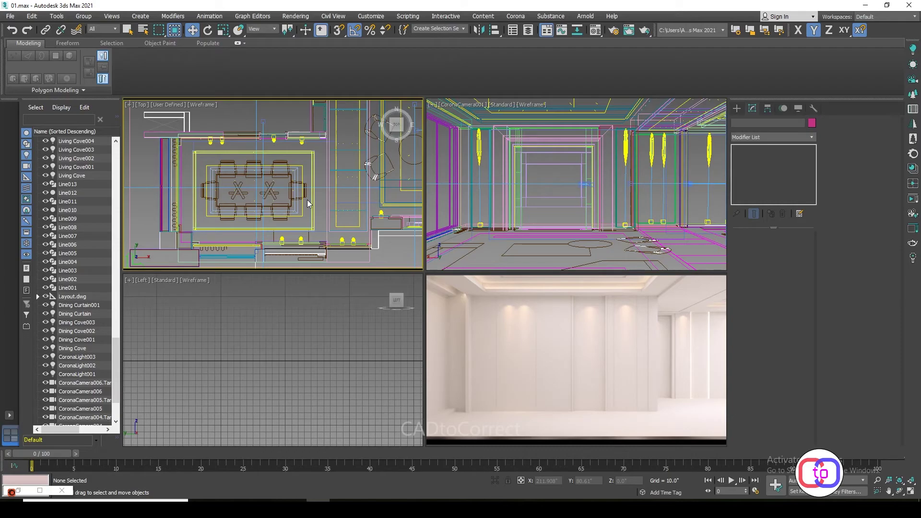
Switch the CoronaCamera001 viewport shading to High Quality, then back to Standard.
key(alt+Tab)
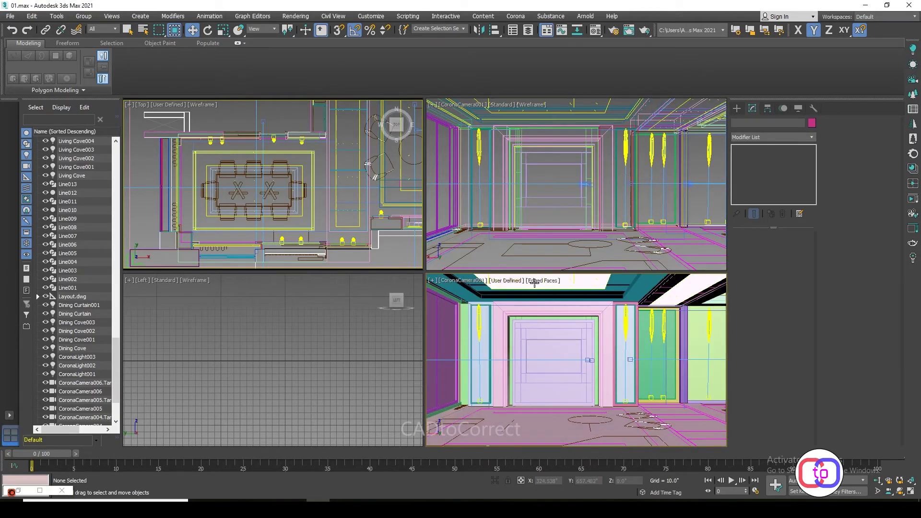
click(535, 283)
click(499, 282)
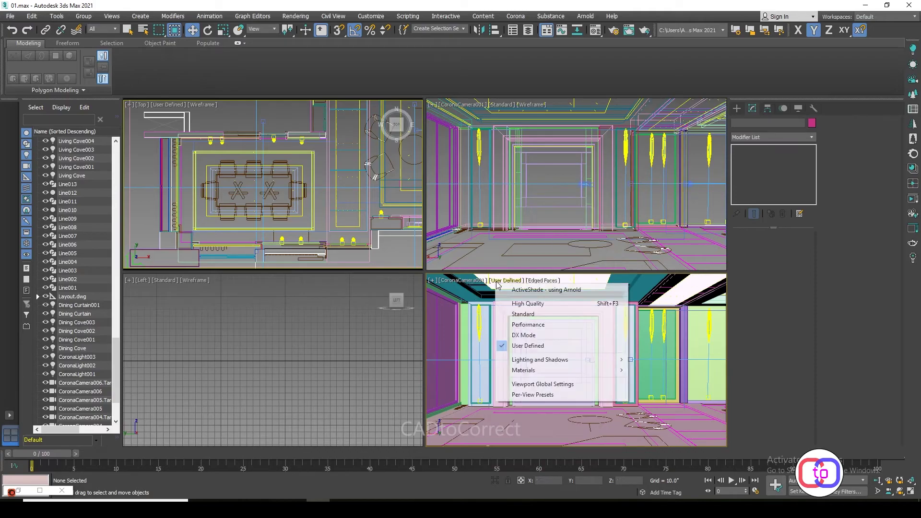
click(525, 304)
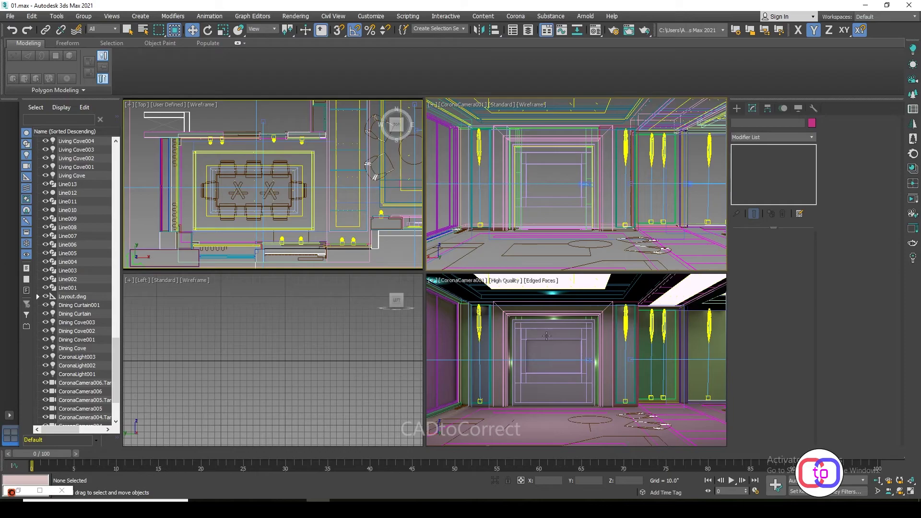
click(508, 281)
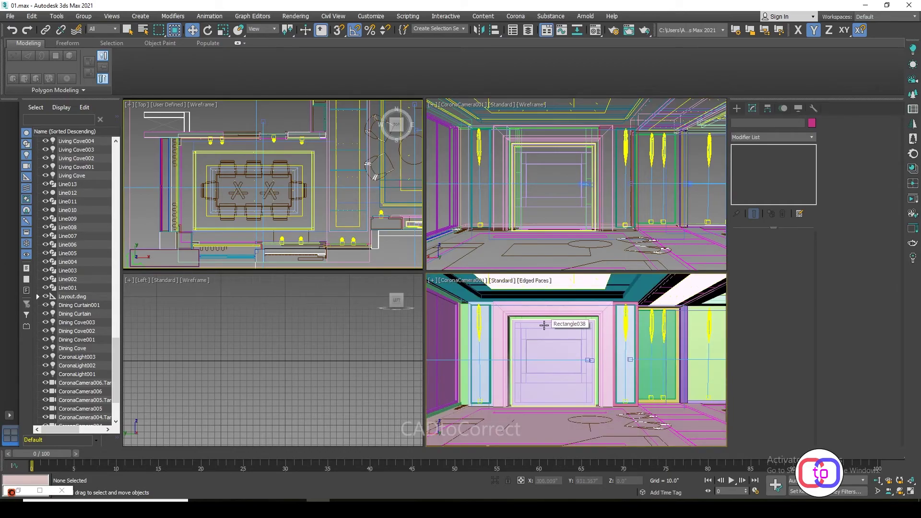
Render the CoronaCamera001 view with Corona from Render Setup.
click(544, 326)
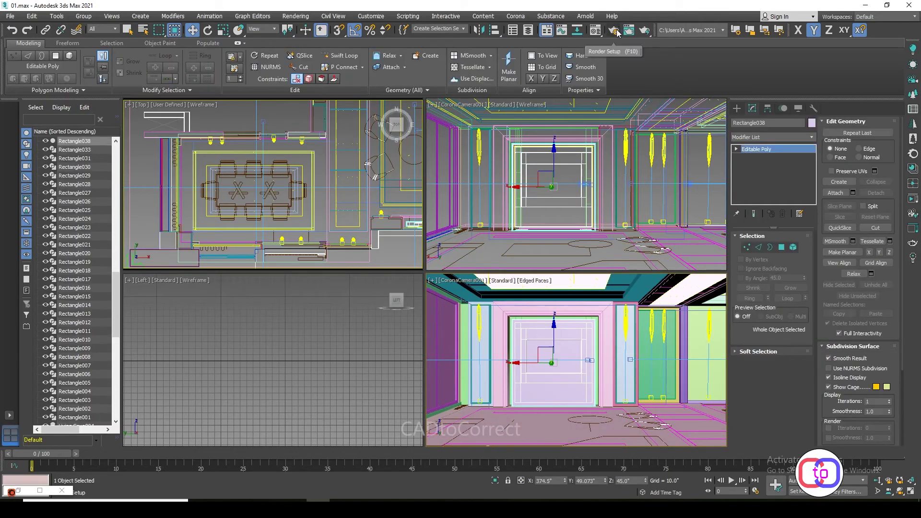
click(613, 33)
click(482, 53)
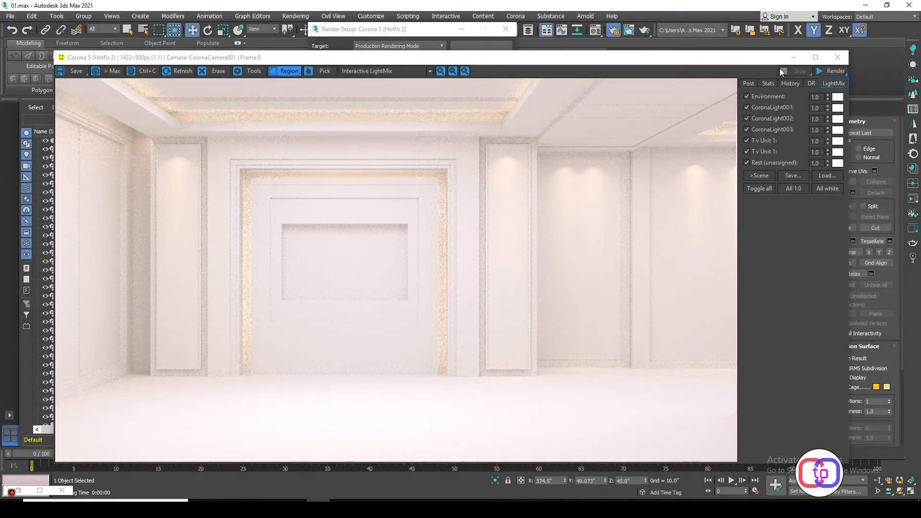
Set the bottom-right viewport to CoronaCamera002 and start Corona Interactive Rendering.
click(794, 57)
click(505, 29)
key(c)
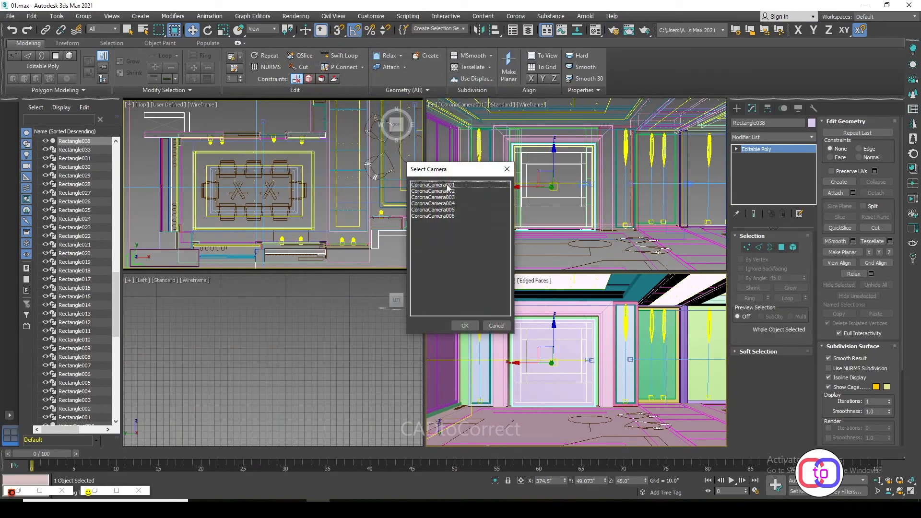
double_click(441, 192)
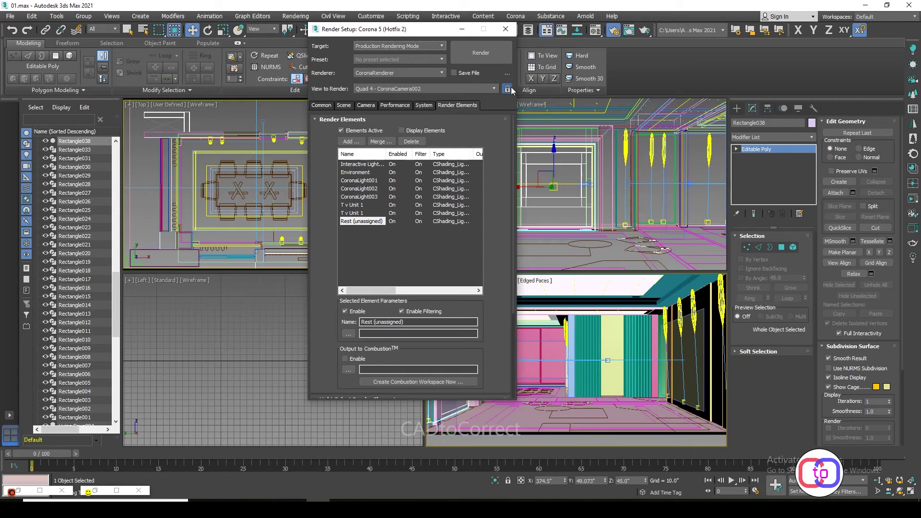
click(506, 29)
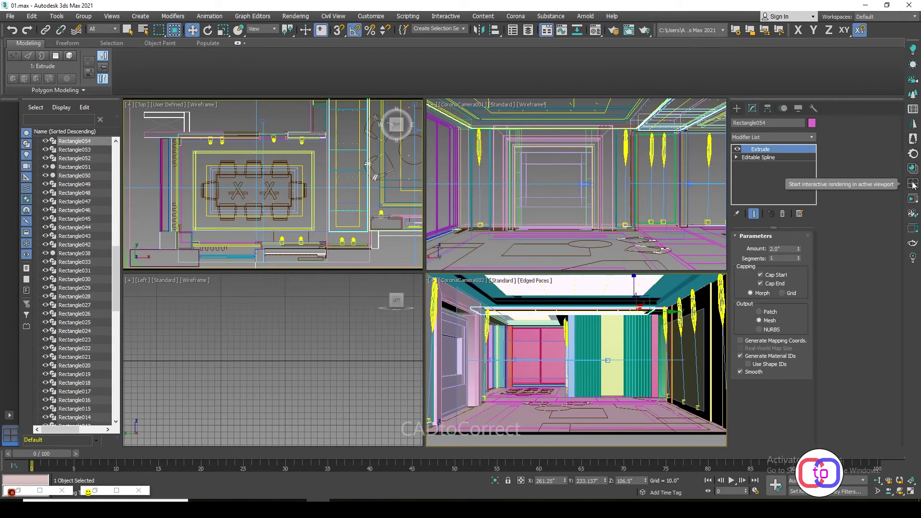
click(913, 199)
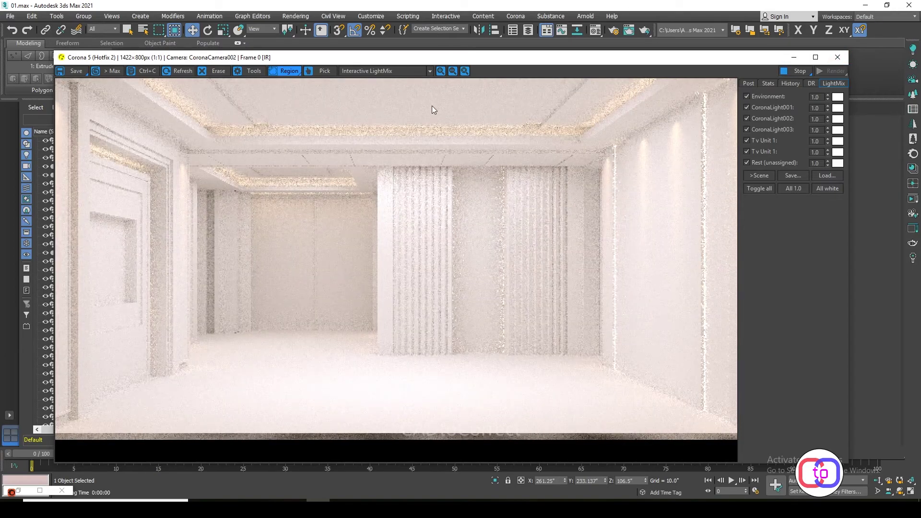
click(815, 57)
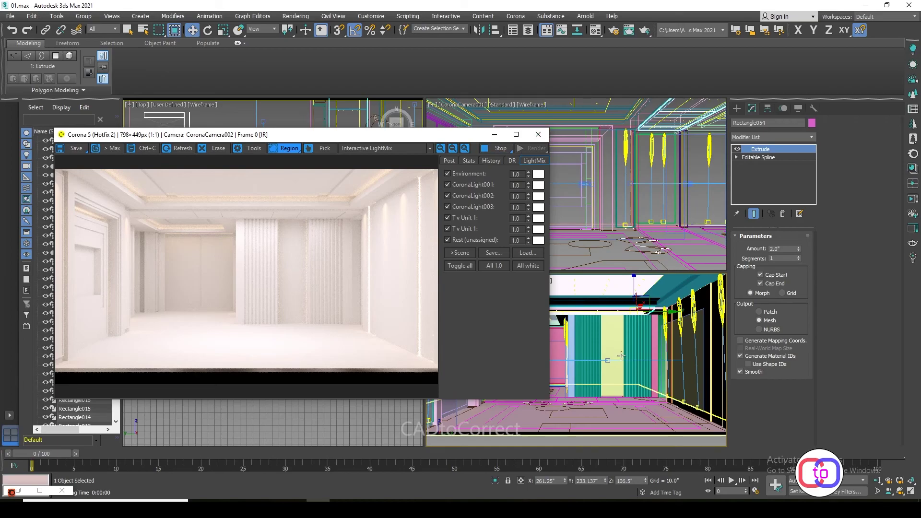
Step the interactive preview through CoronaCamera003, 004, 005 and 006.
click(630, 306)
key(c)
double_click(434, 202)
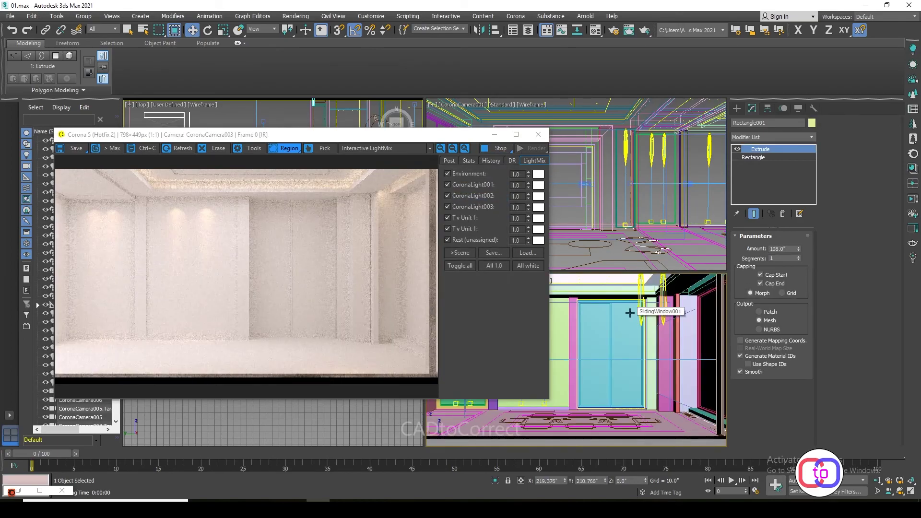
click(595, 319)
key(c)
double_click(435, 207)
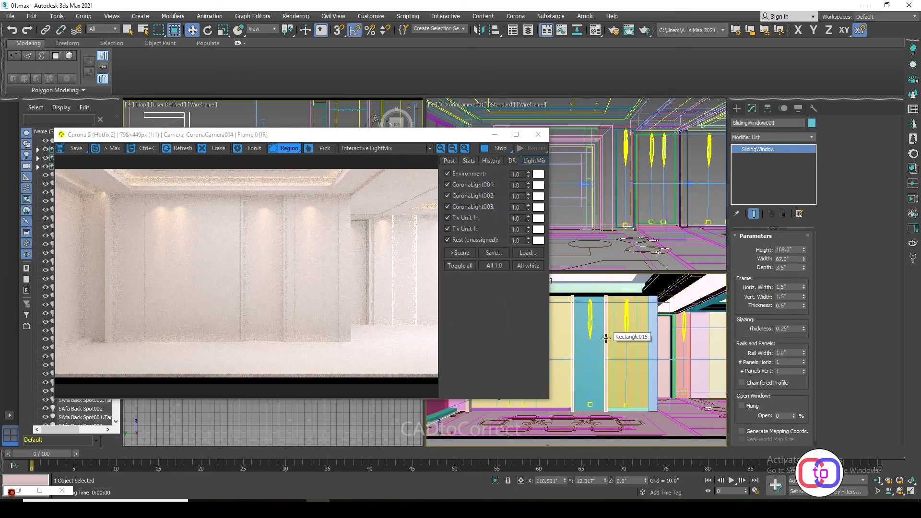
click(605, 338)
key(c)
double_click(450, 212)
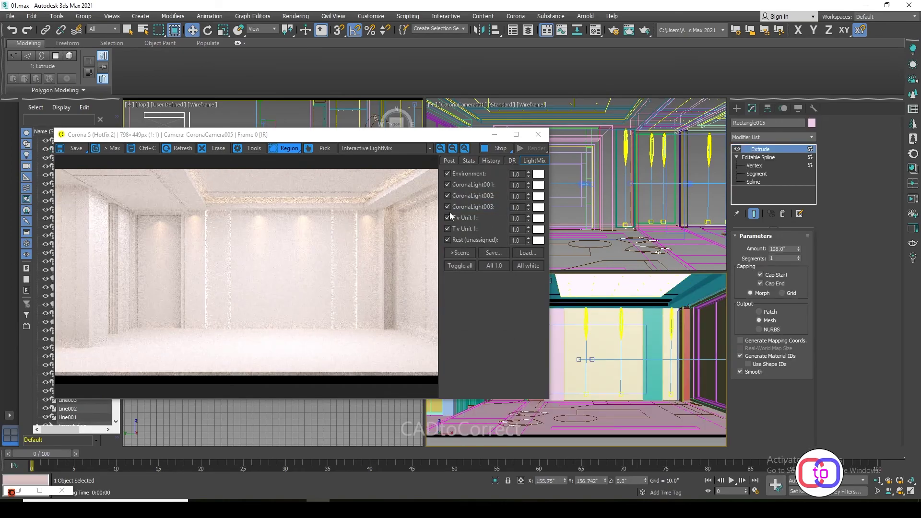
click(643, 347)
key(c)
double_click(453, 218)
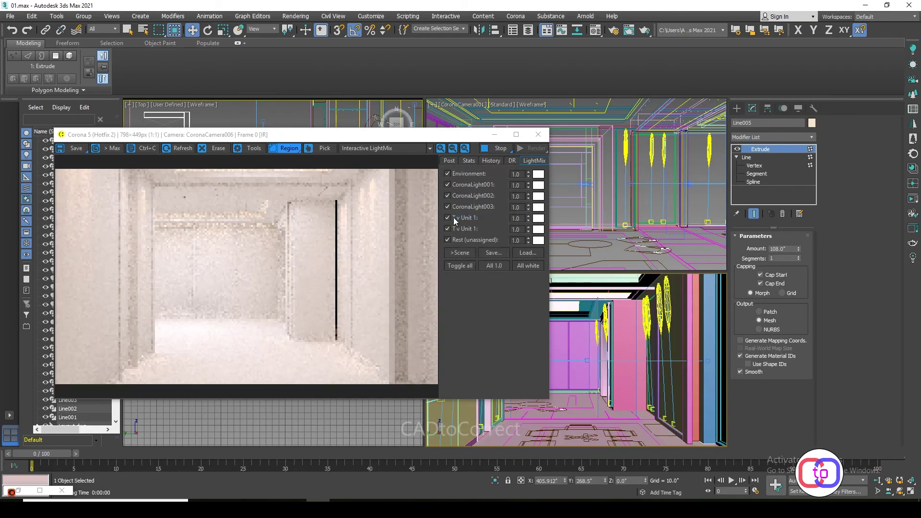